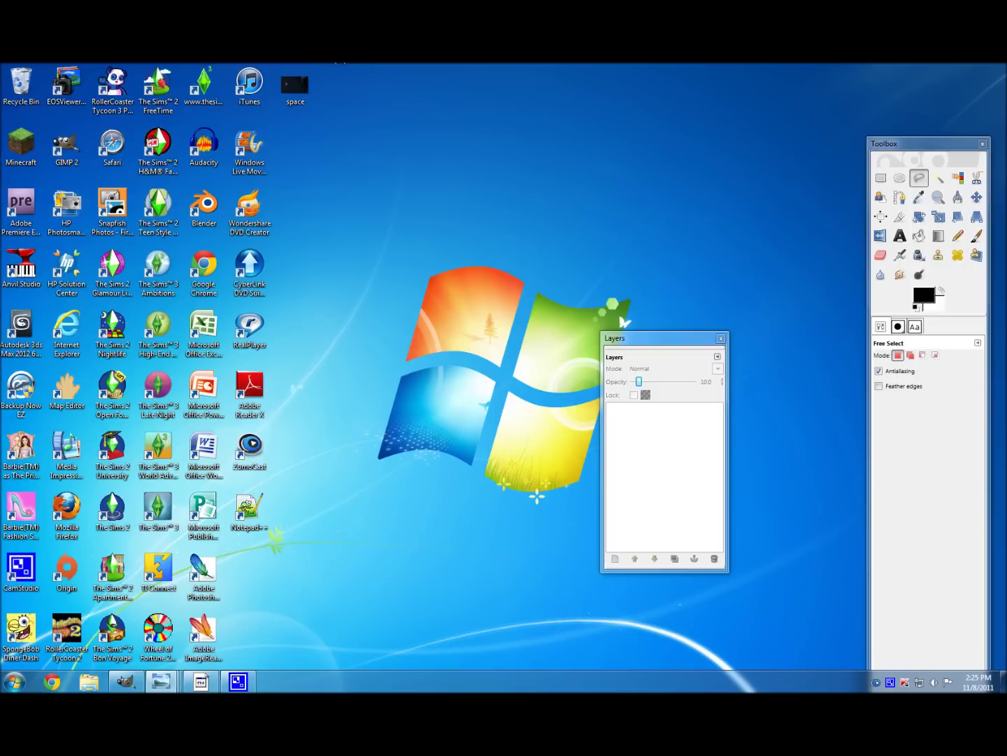
Step: Open the space image in Photo Viewer, then restore and close the game window
double_click(315, 102)
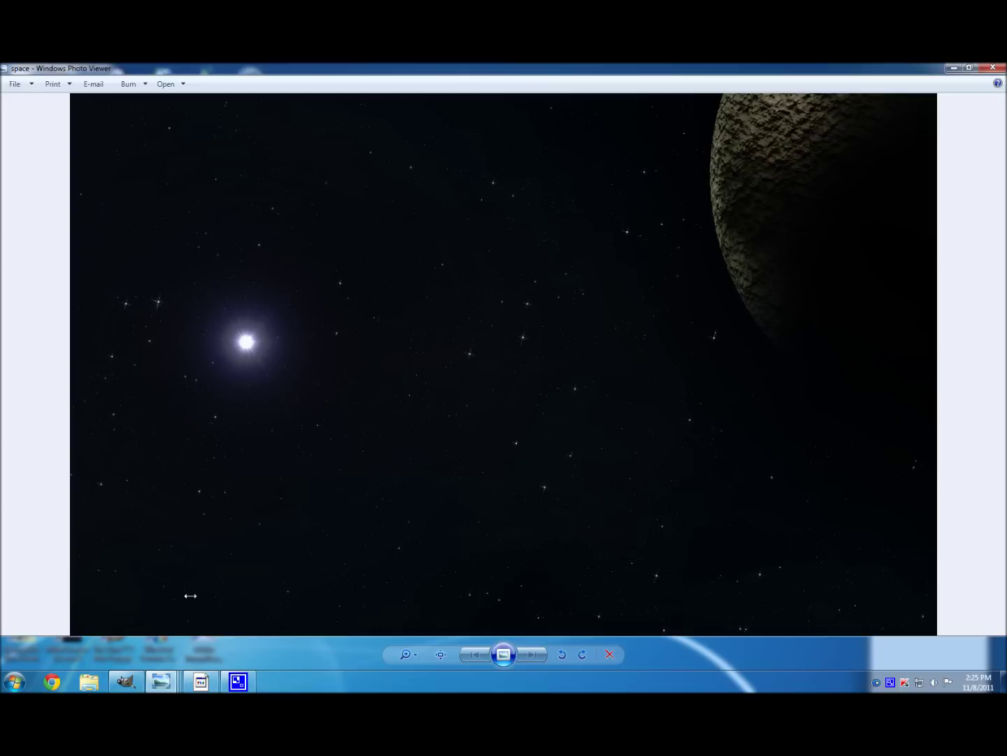
click(201, 682)
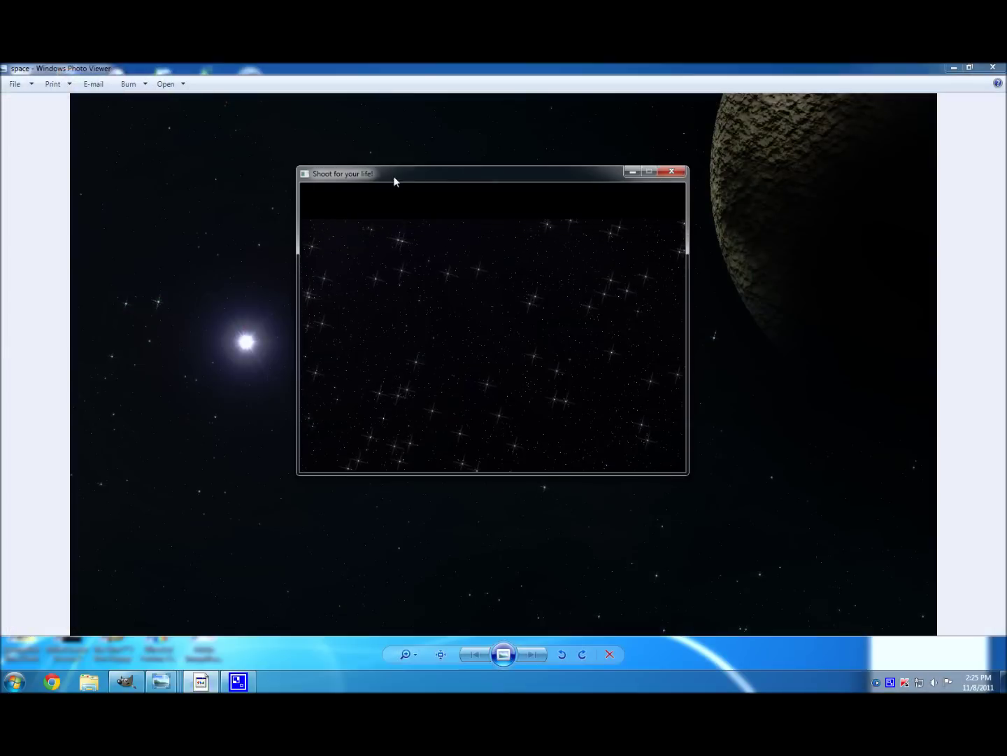
drag(393, 176, 293, 241)
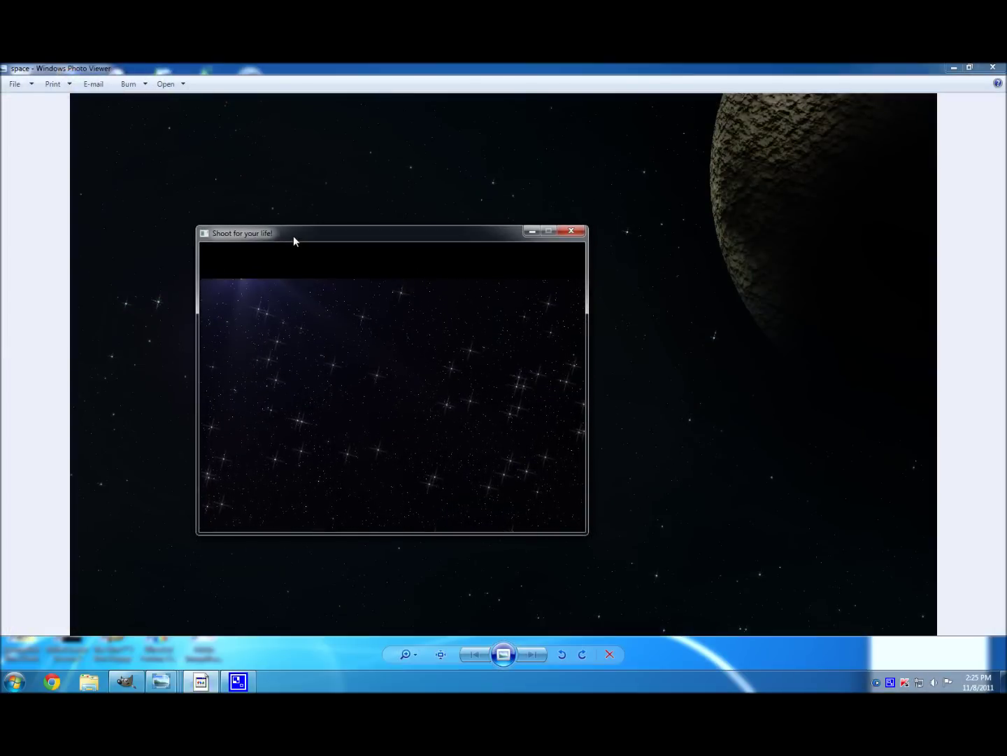
click(571, 230)
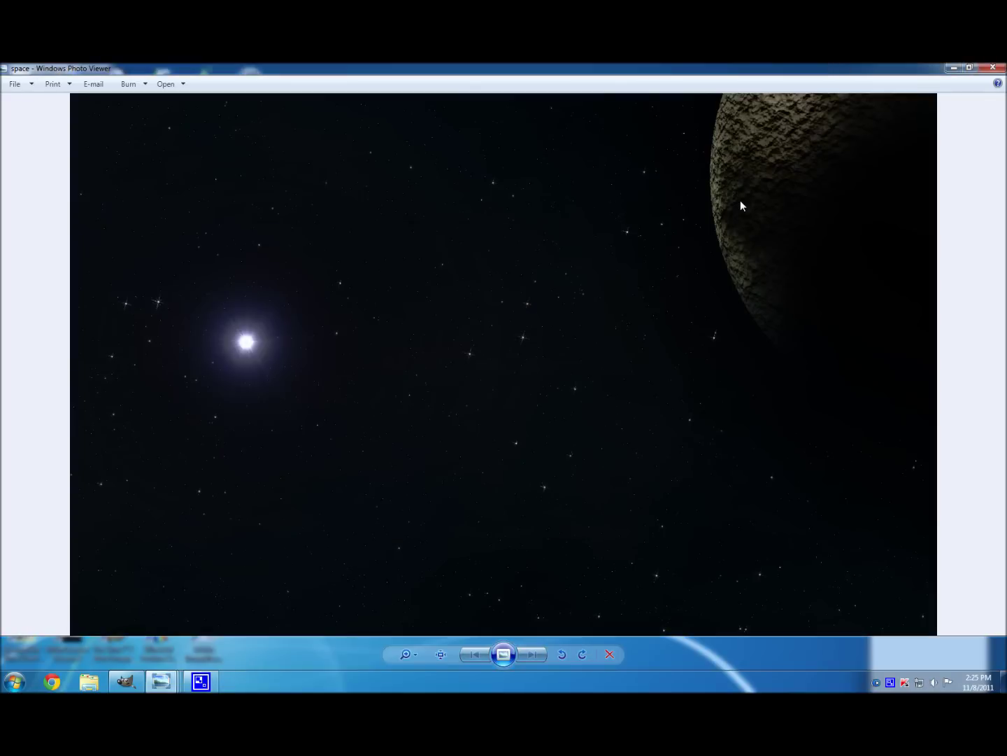
Step: Close the space image viewer and every extra copy of it from the taskbar thumbnails
click(999, 68)
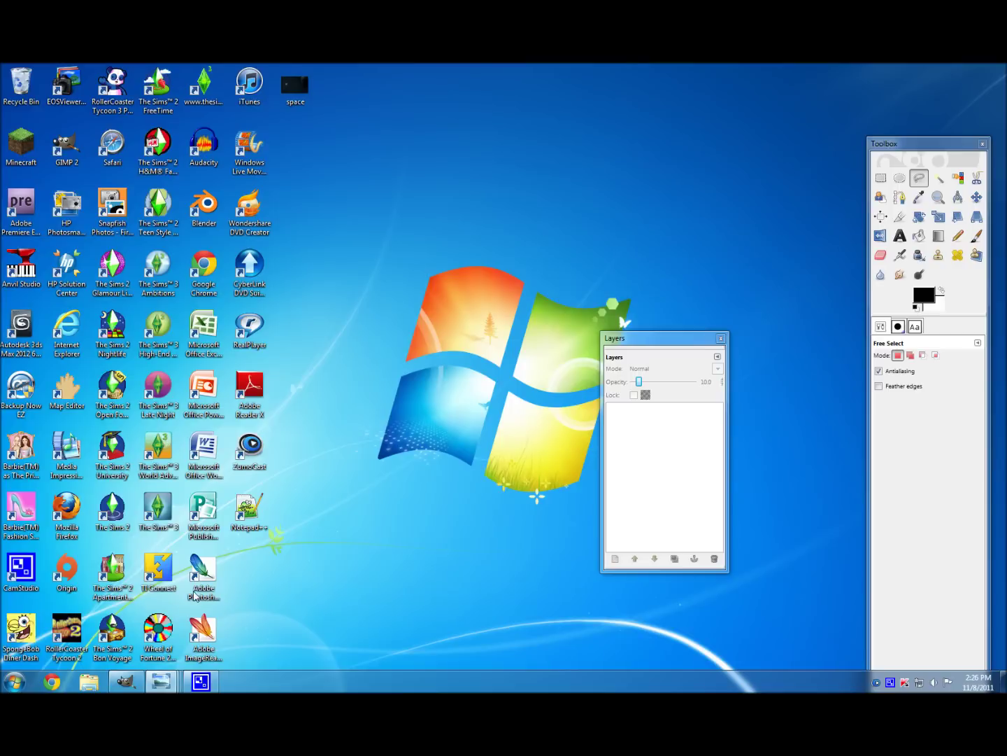
mouse_move(161, 687)
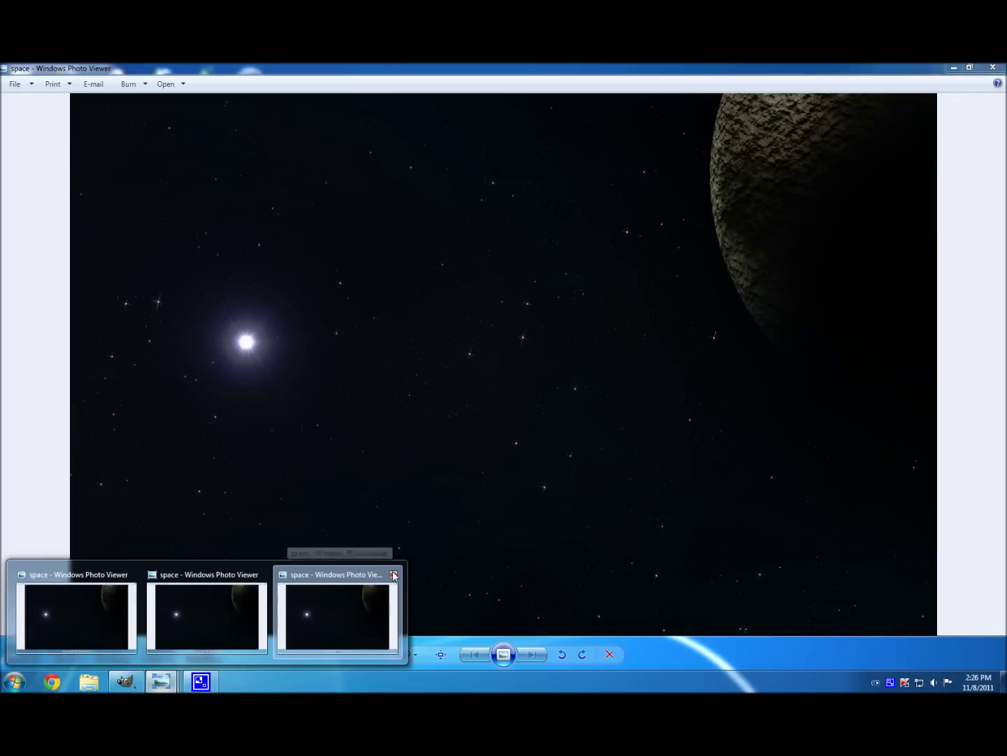
click(394, 576)
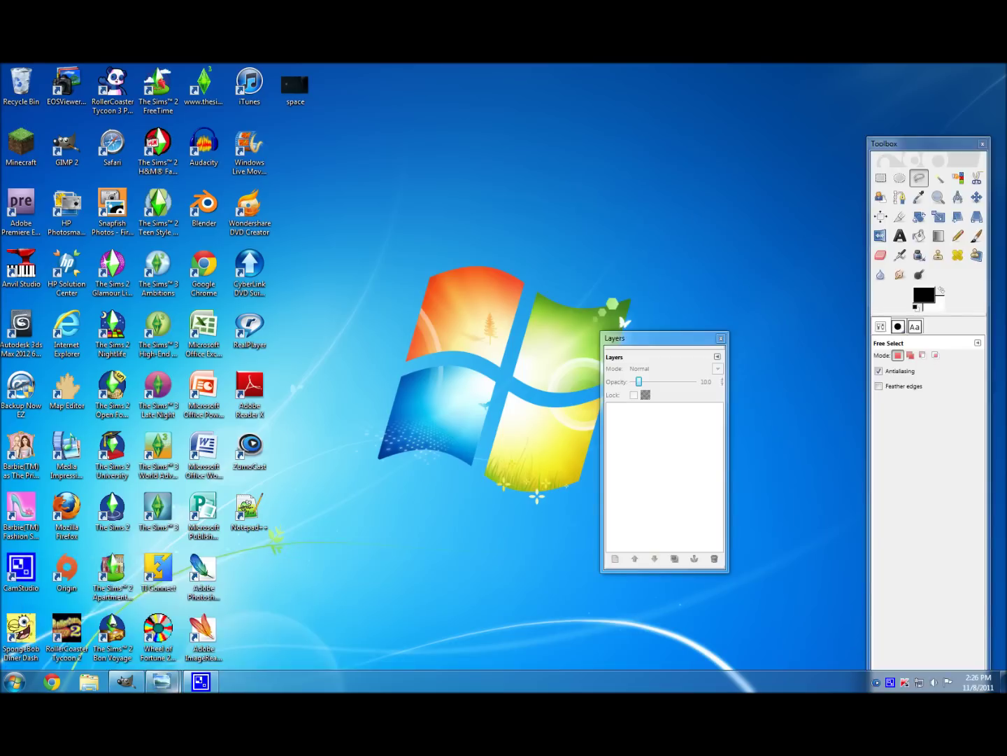
mouse_move(173, 684)
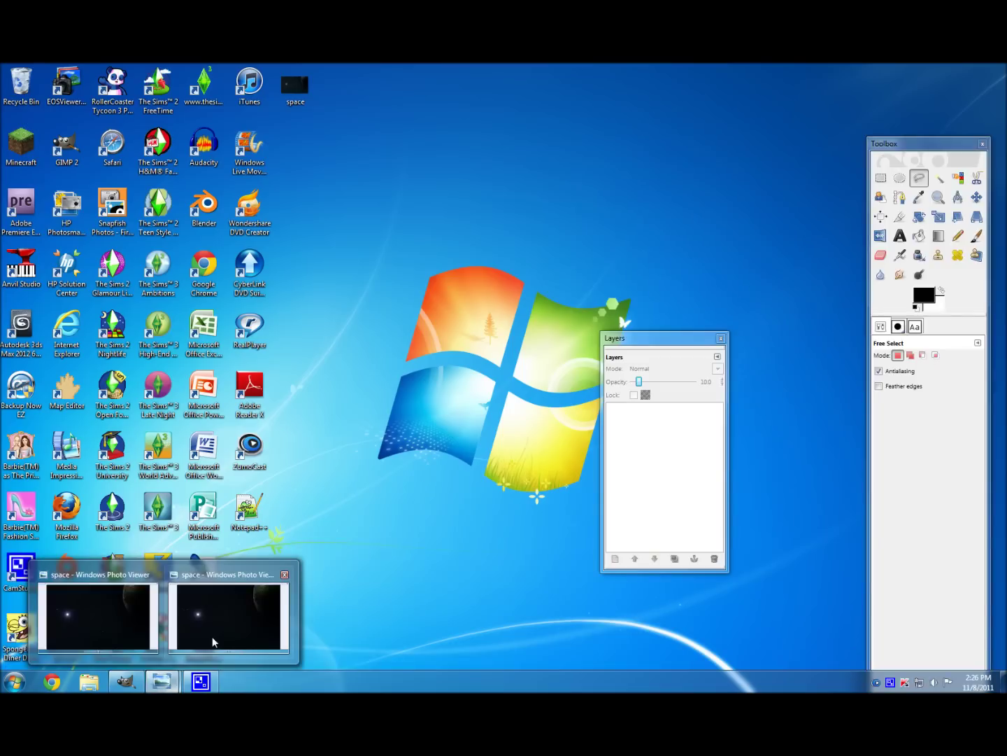
click(286, 575)
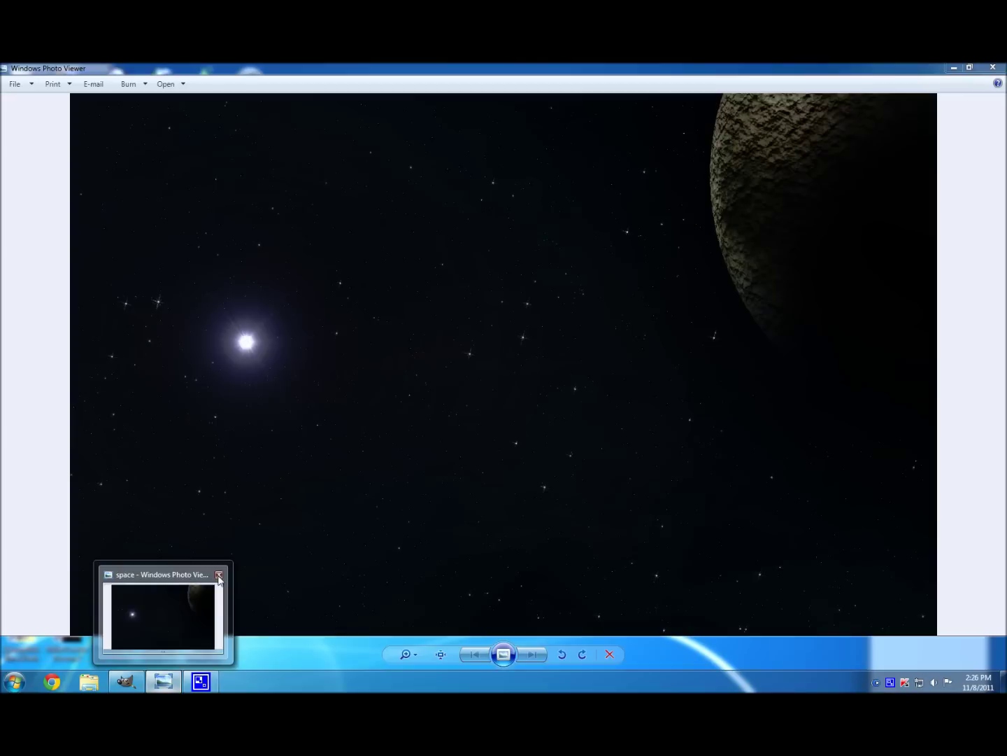
click(219, 574)
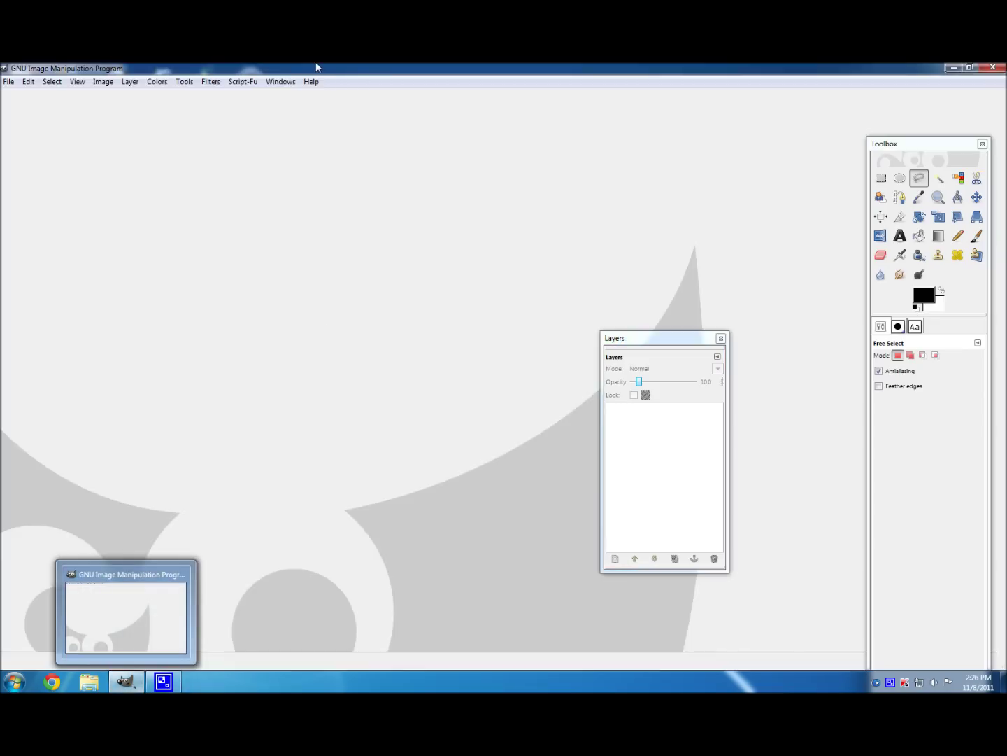
Step: Bring GIMP forward and create a new 1680 × 1050 pixel image via File > New
click(126, 616)
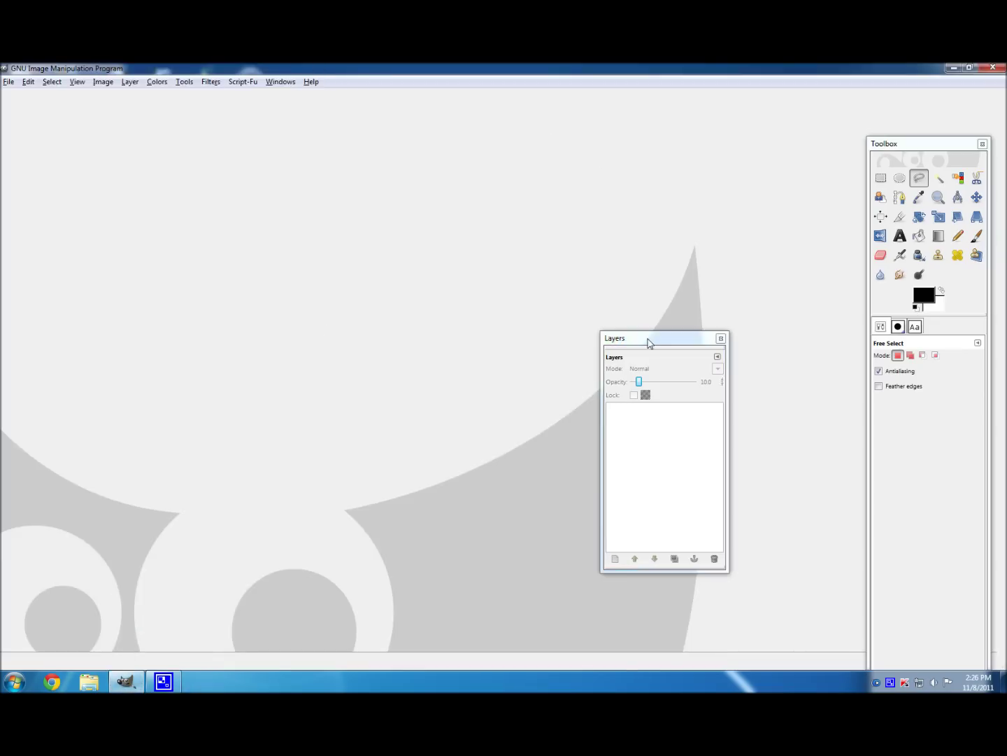
drag(647, 340, 79, 349)
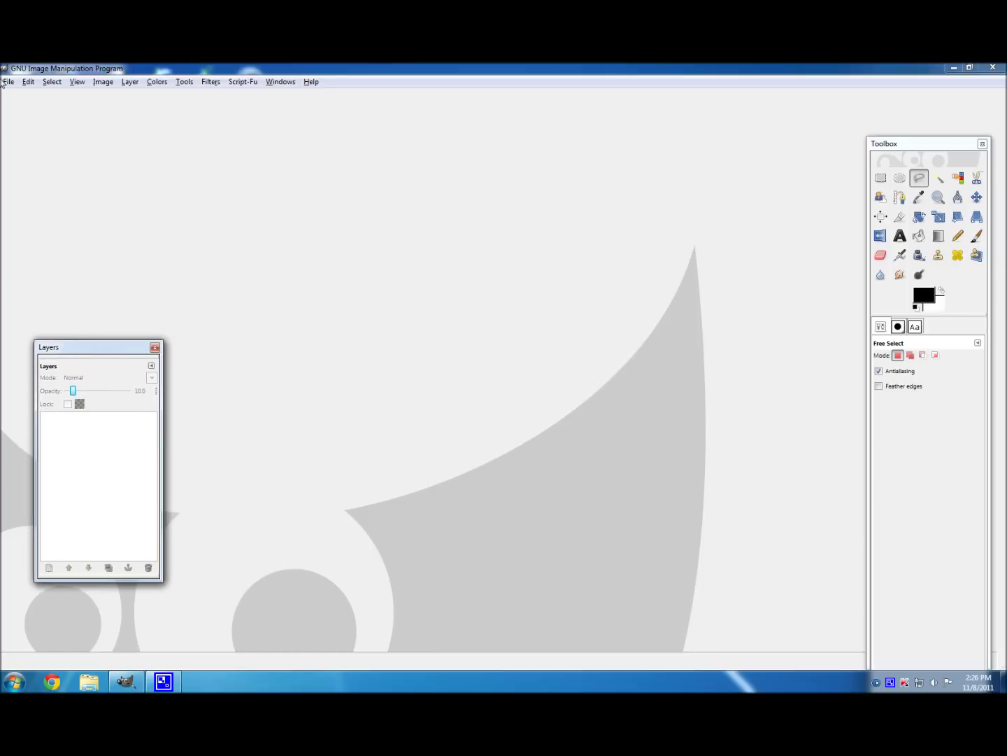
click(7, 82)
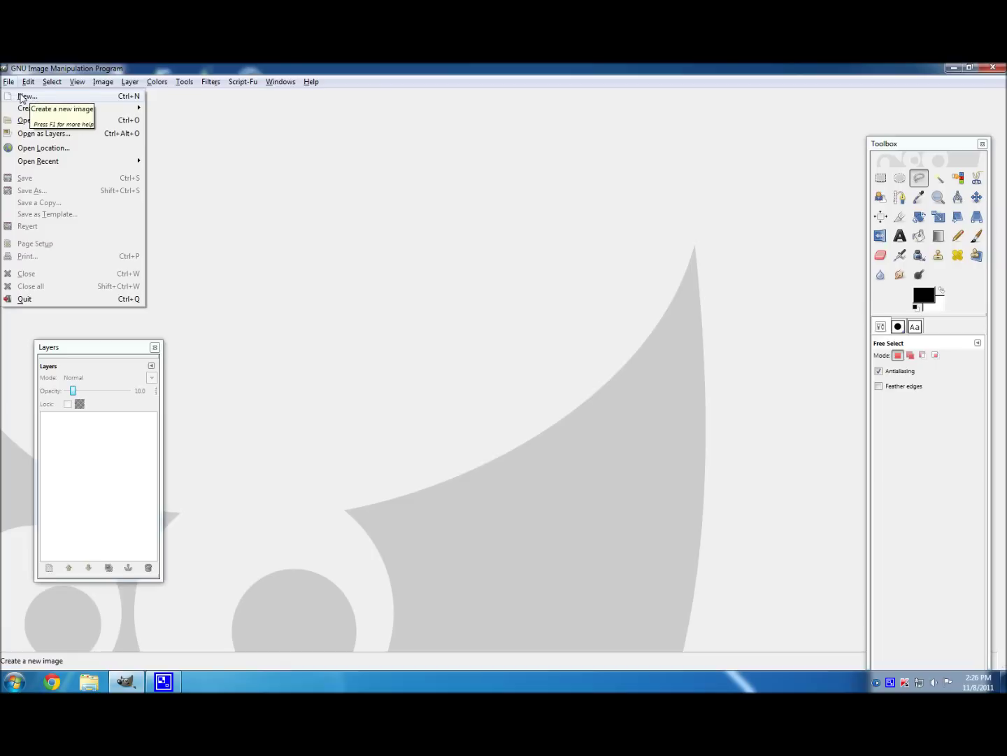
click(21, 97)
drag(254, 184, 242, 188)
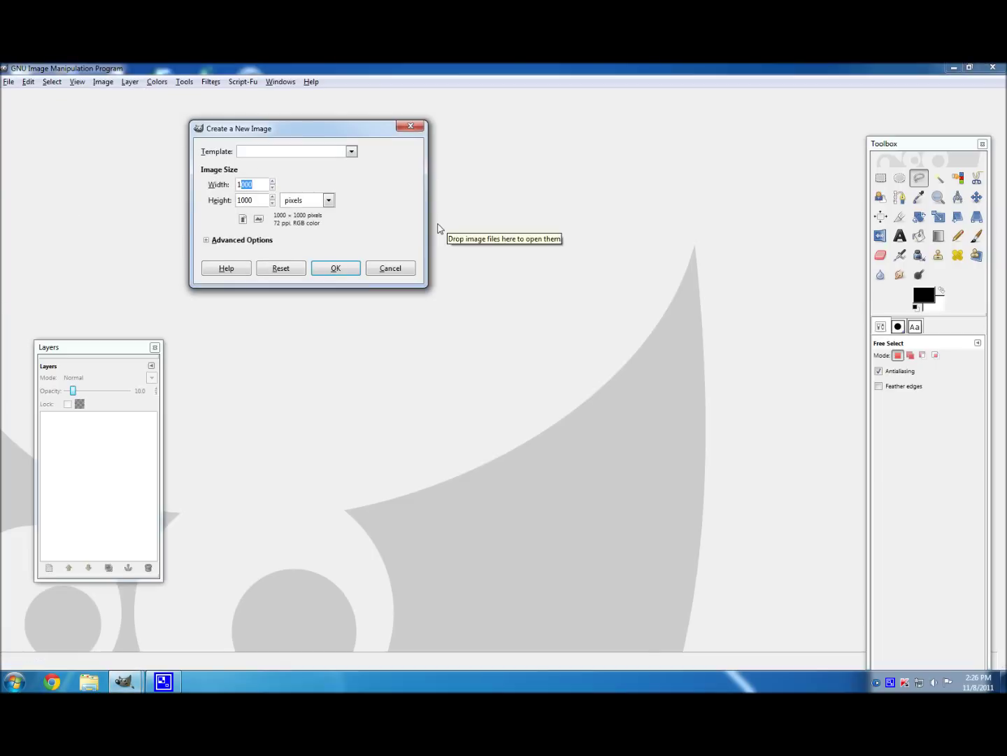
text(68)
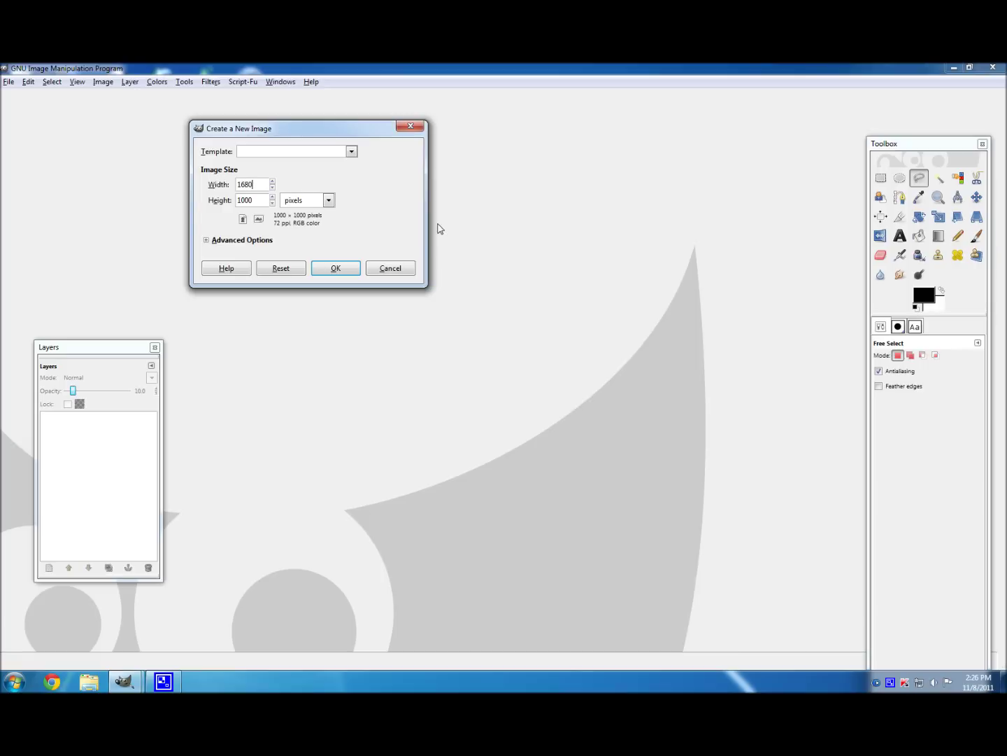
key(Tab)
text(1)
key(Return)
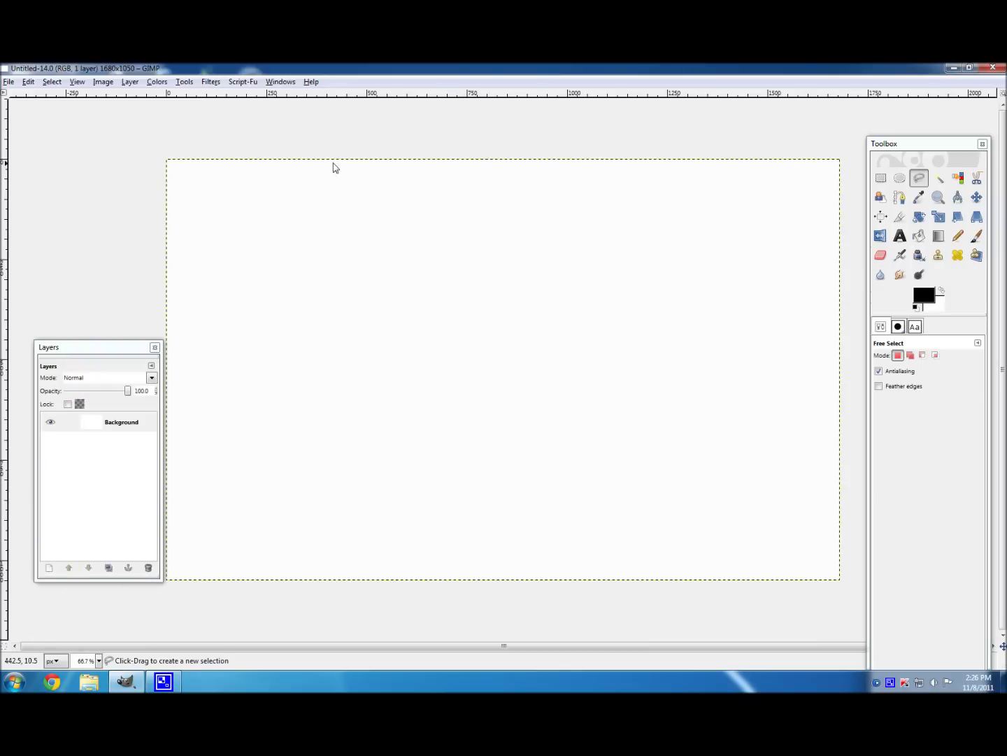
Step: Fill the Background layer solid black with the Bucket Fill tool
drag(127, 348, 112, 335)
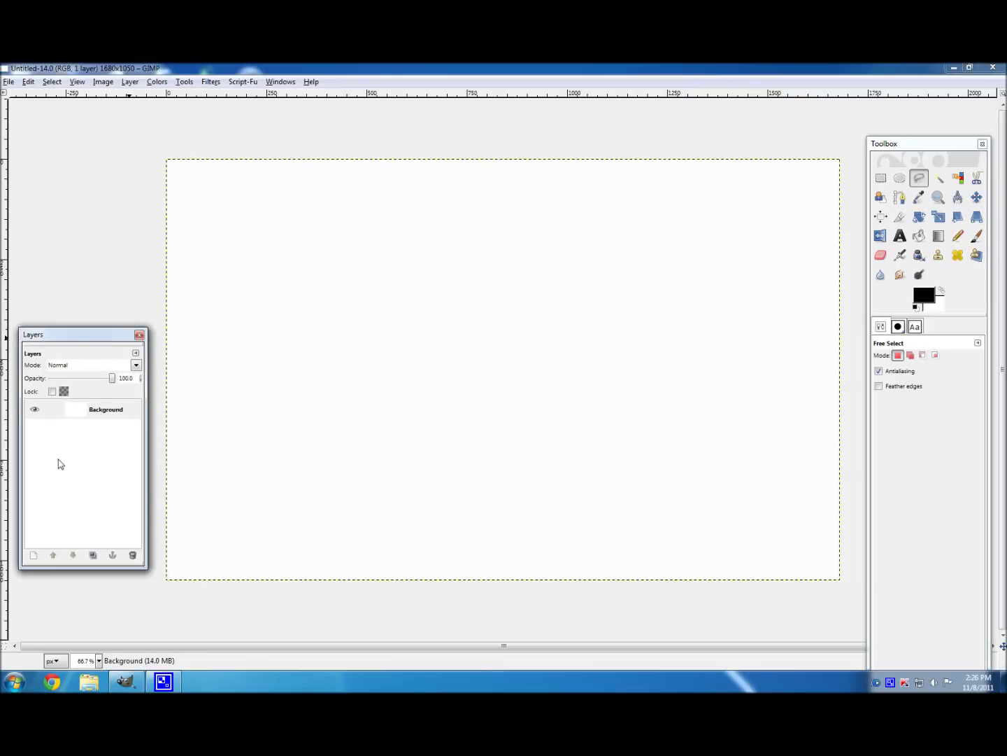
click(96, 410)
click(920, 236)
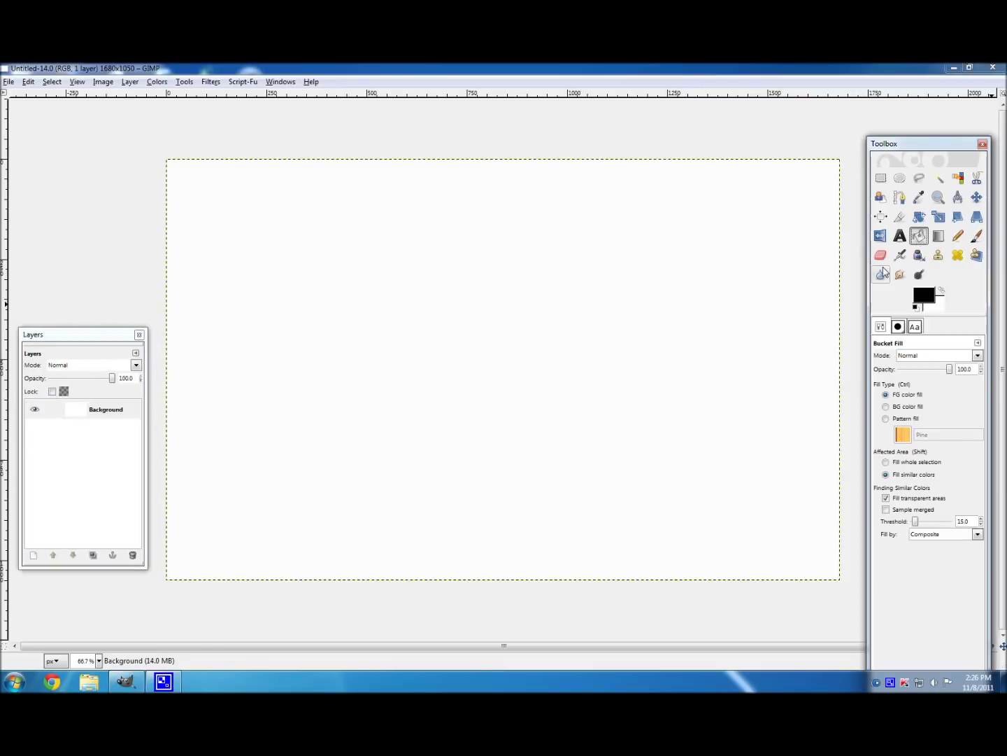
click(513, 241)
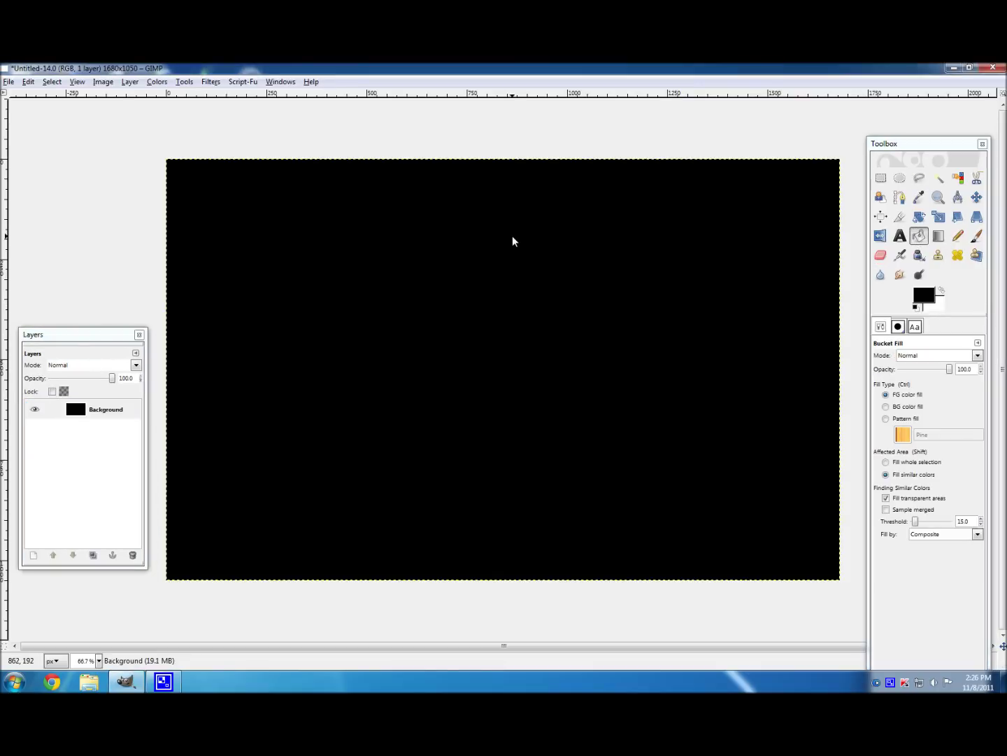
Step: Add a new transparent layer named 'stars'
click(34, 555)
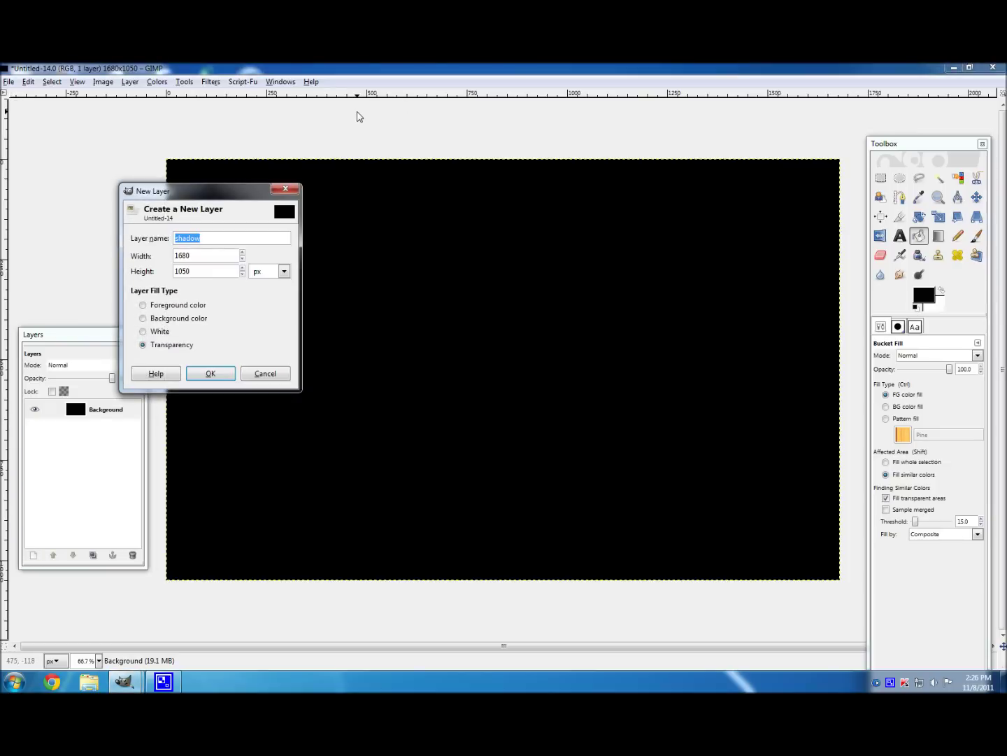
text(stars)
key(Return)
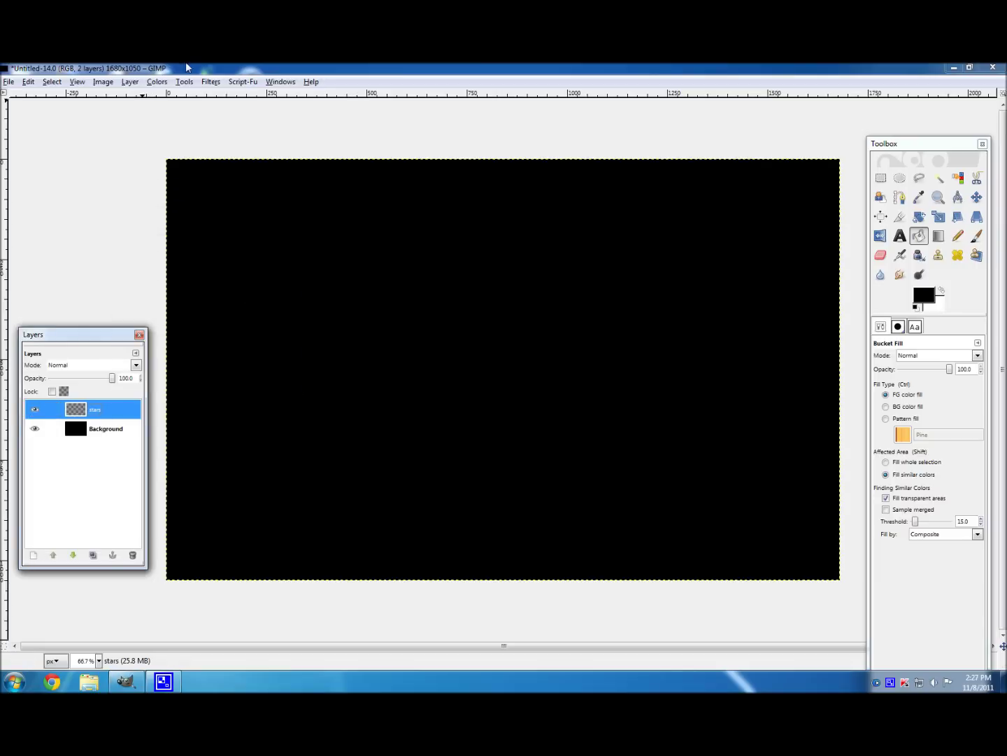
Step: Apply Filters > Noise > Hurl with 55% randomization to the stars layer
click(210, 82)
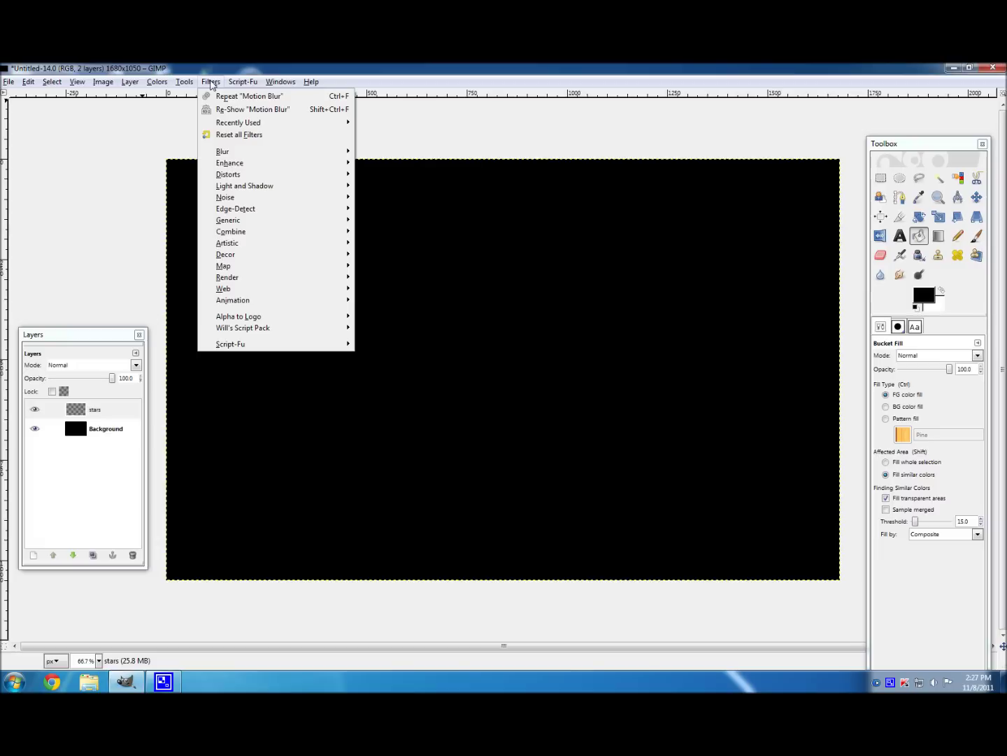
mouse_move(249, 277)
mouse_move(240, 202)
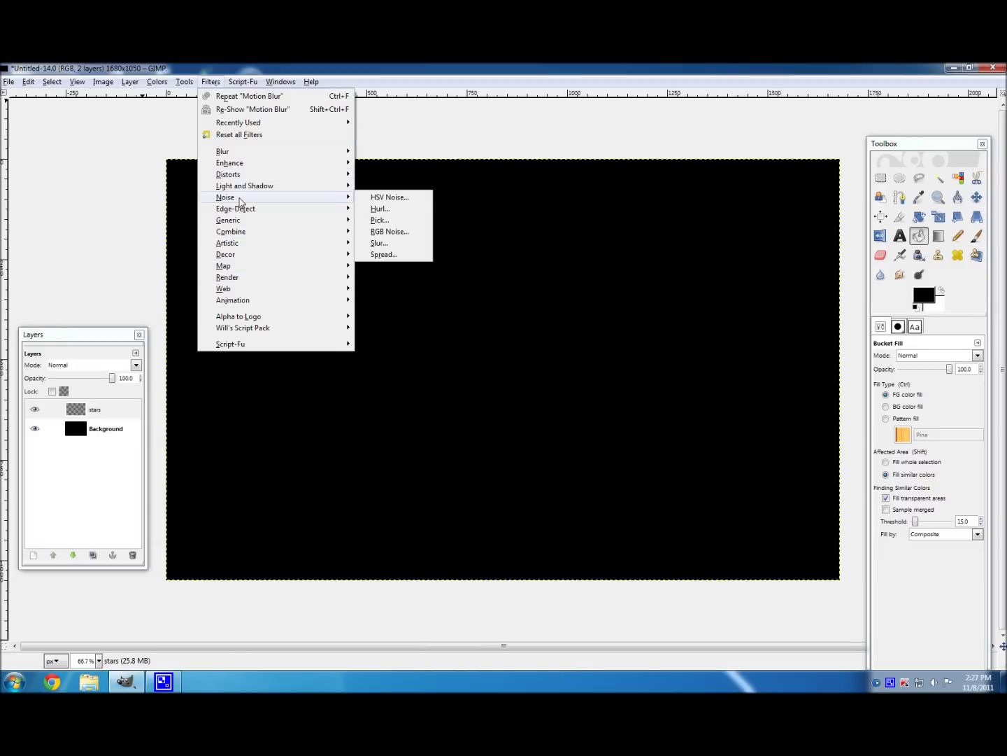
click(381, 209)
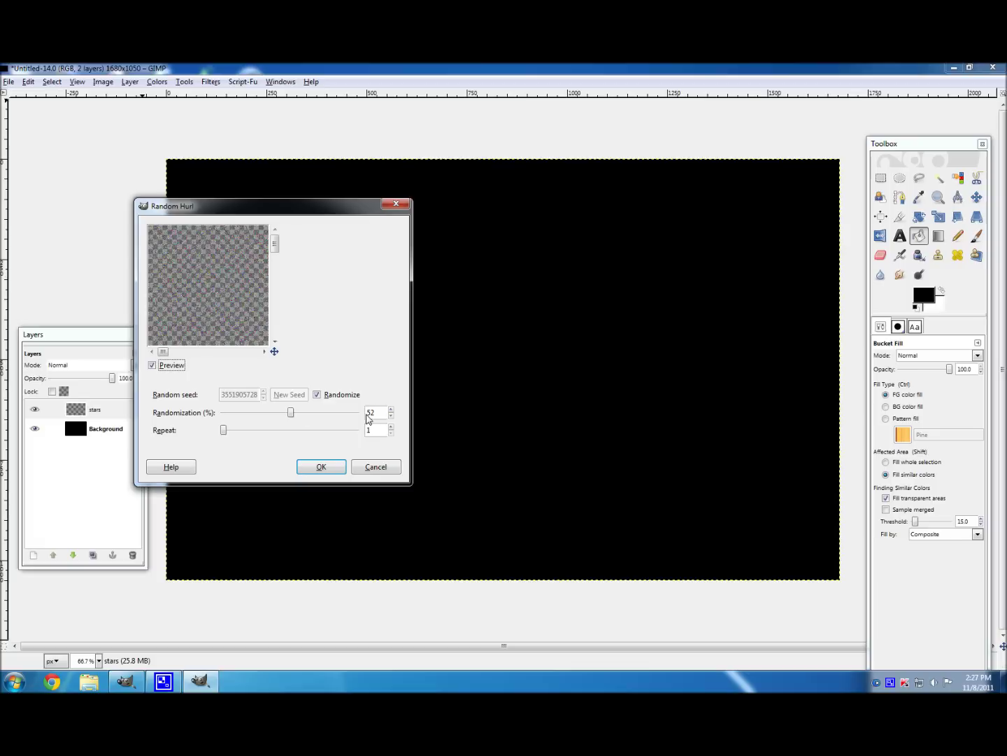
click(291, 412)
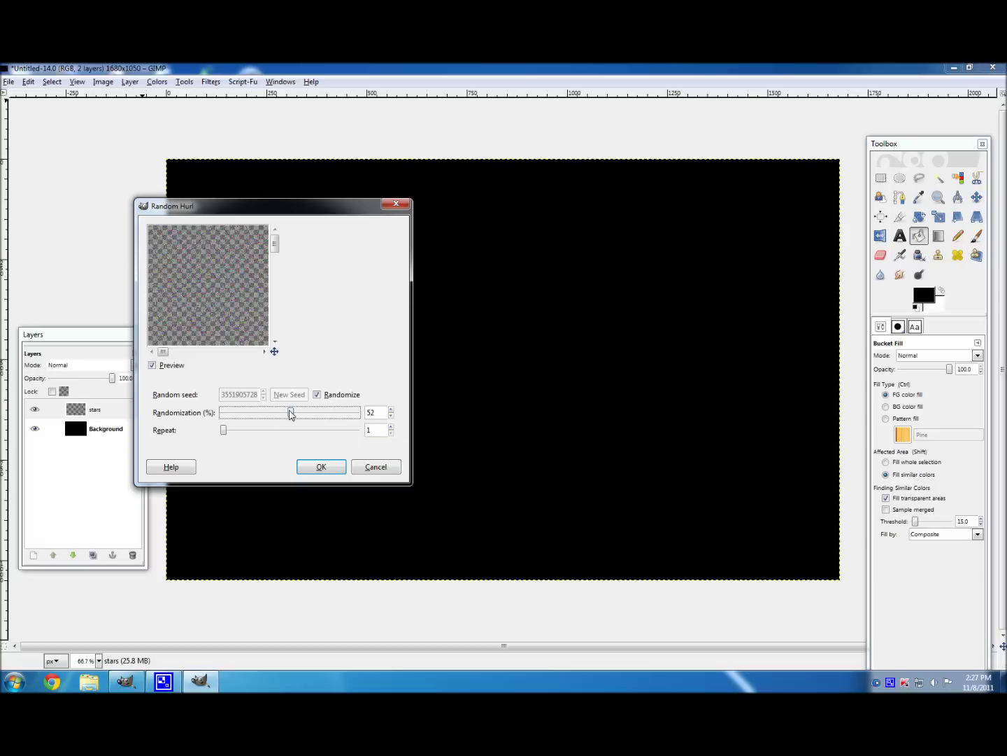
mouse_move(291, 413)
mouse_down()
mouse_move(306, 414)
mouse_move(295, 414)
mouse_up()
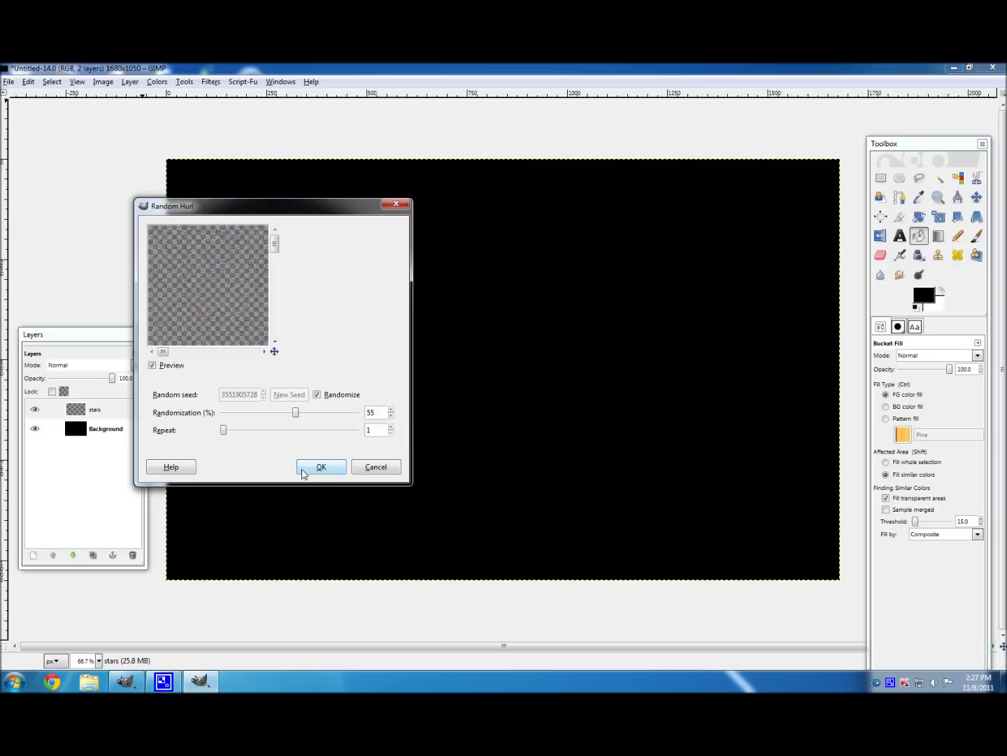
click(309, 469)
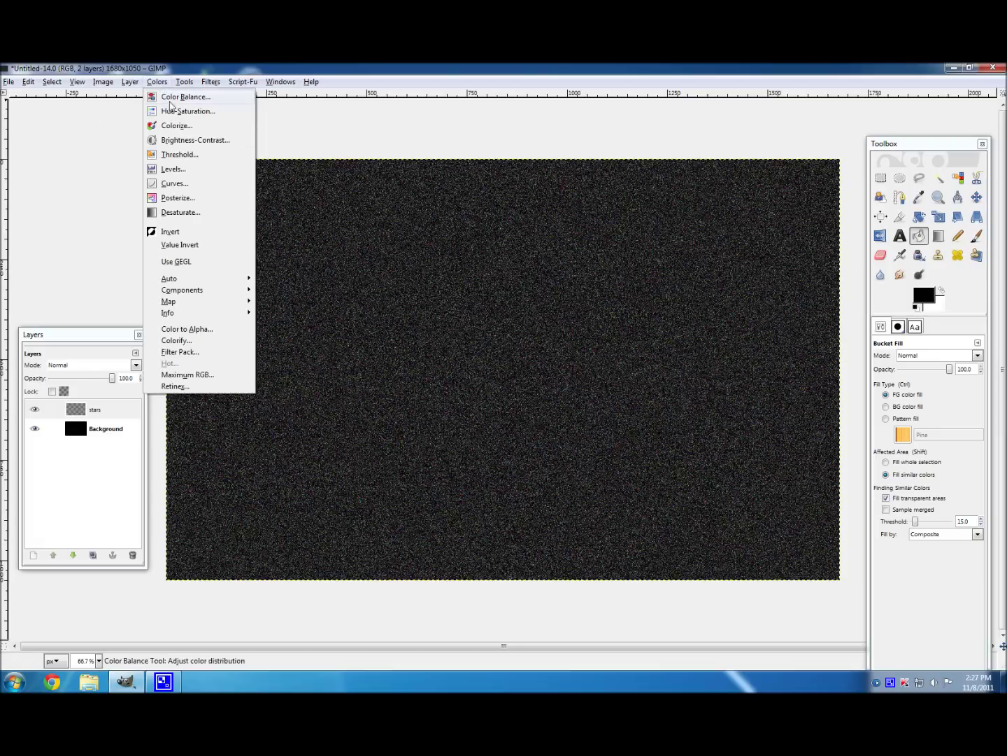
Step: Desaturate the stars noise to grey using Luminosity
click(192, 211)
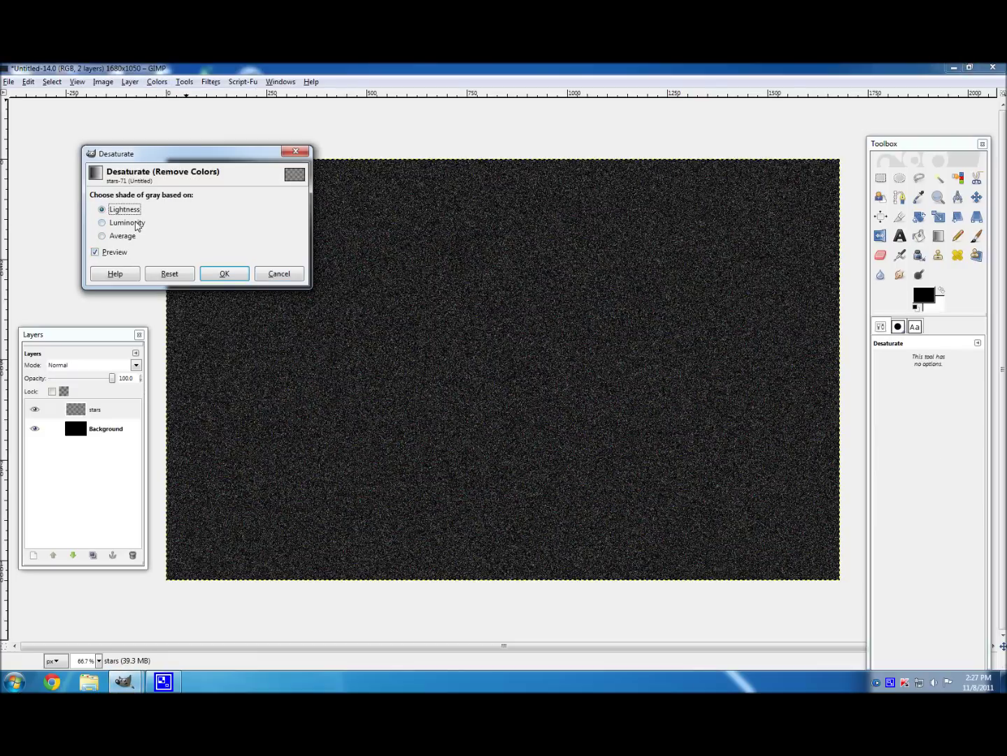
click(133, 223)
click(223, 274)
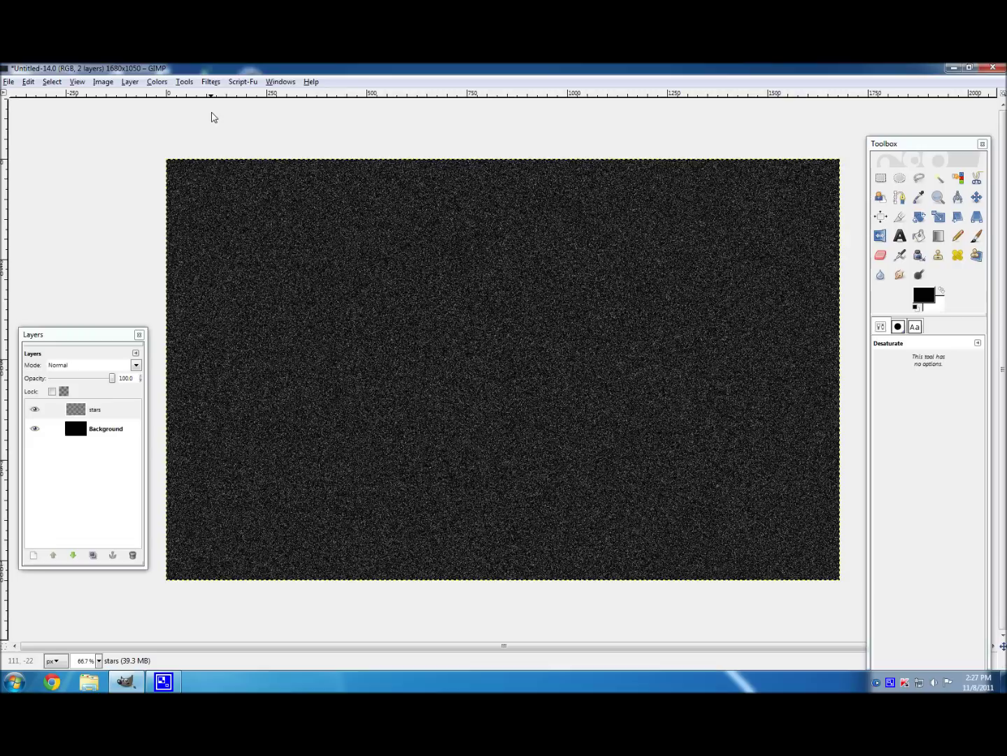
Step: Darken the stars layer with Levels, raising the input black point to 228
click(162, 82)
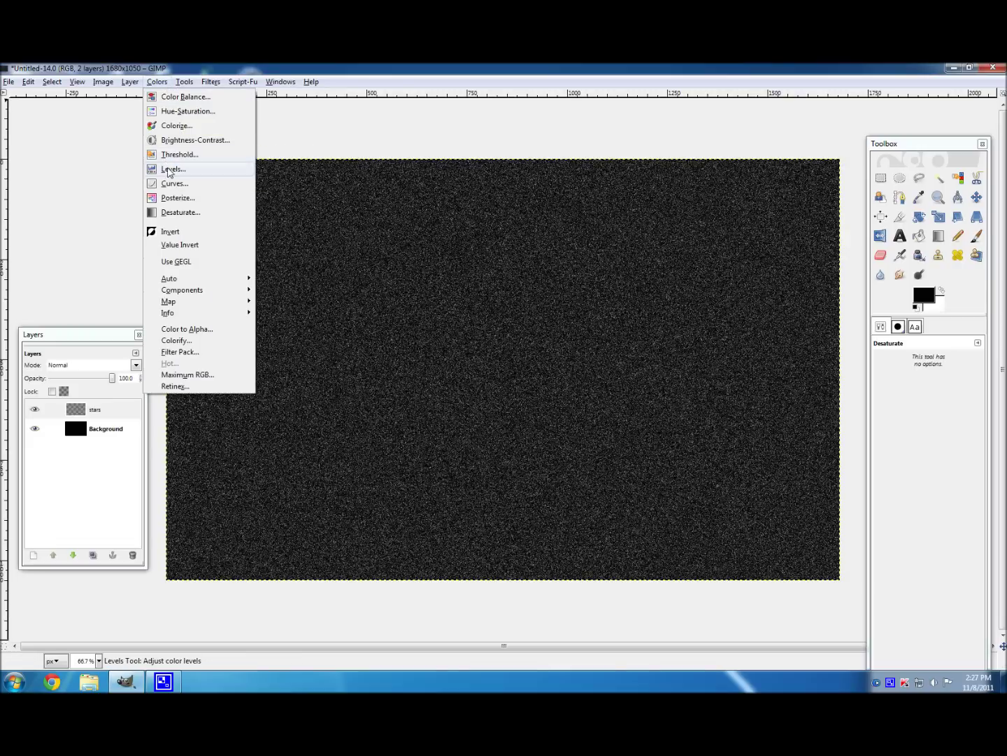
click(163, 86)
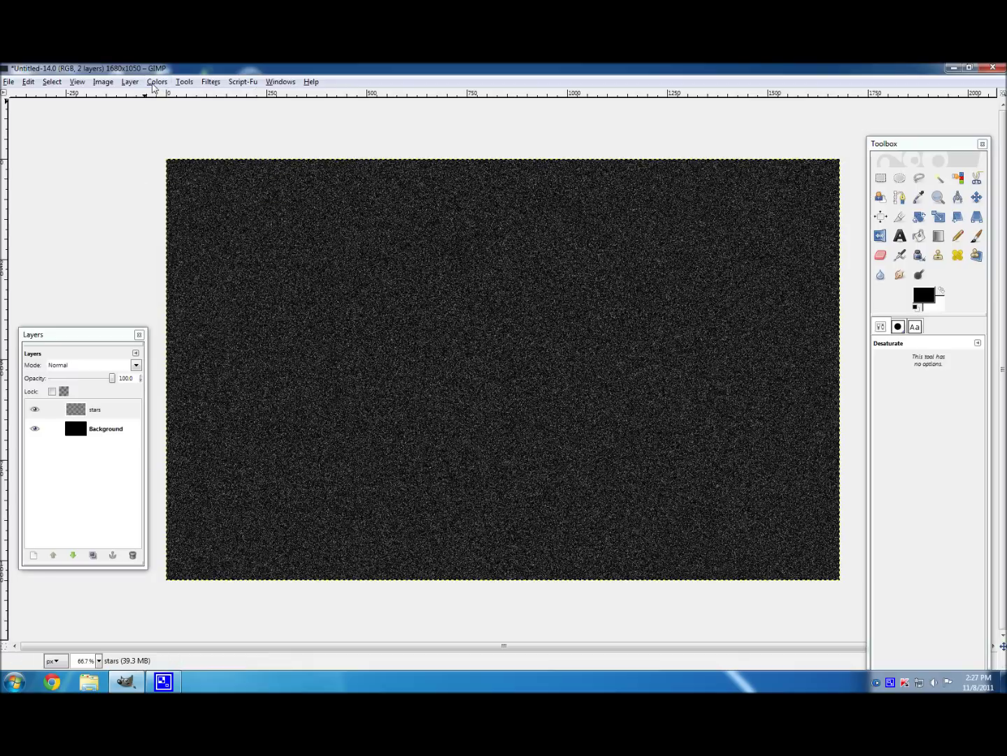
click(165, 87)
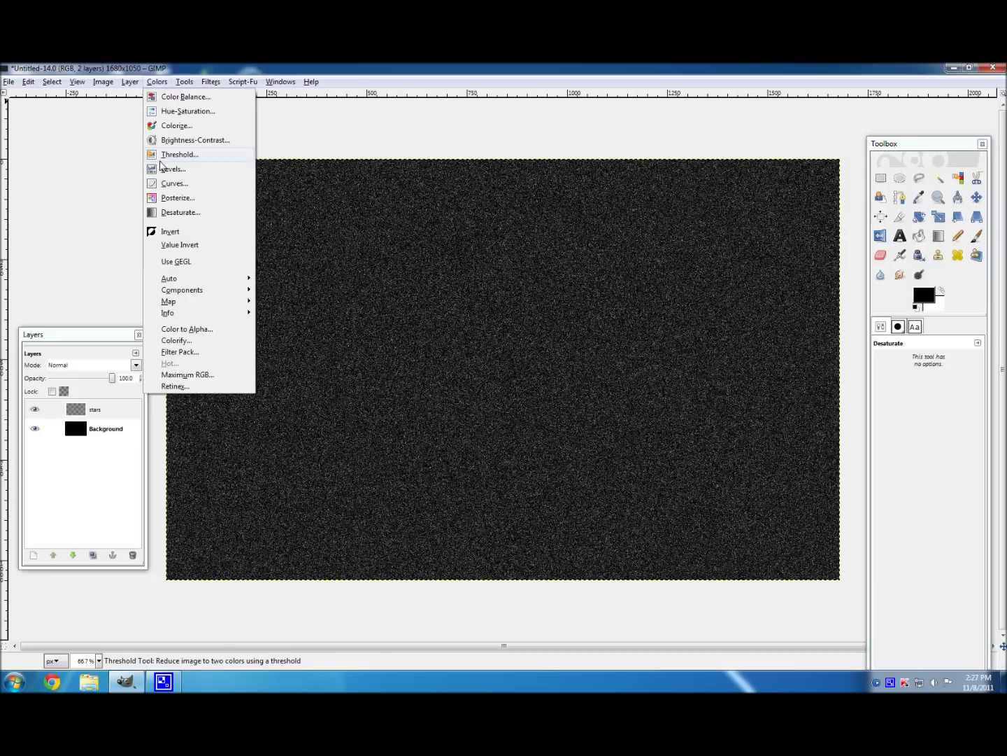
click(172, 169)
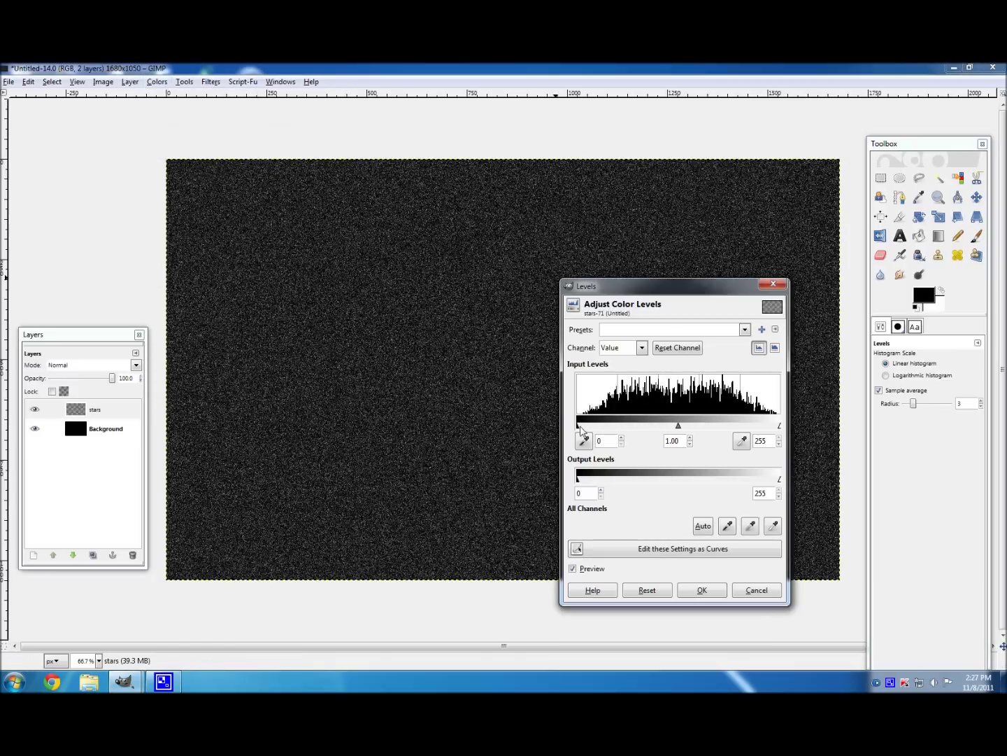
mouse_move(578, 426)
mouse_down()
mouse_move(633, 427)
mouse_move(578, 428)
mouse_up()
drag(576, 425, 762, 427)
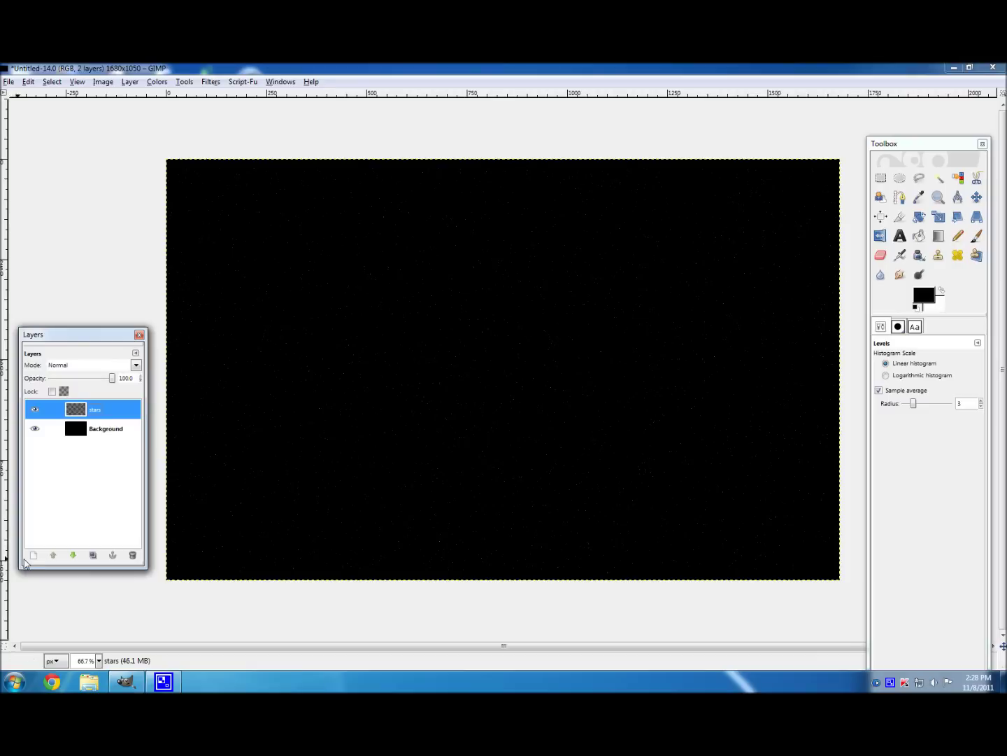
click(35, 557)
Step: Create a new transparent 'sparkle stars' layer and select it
text(sparkle stars)
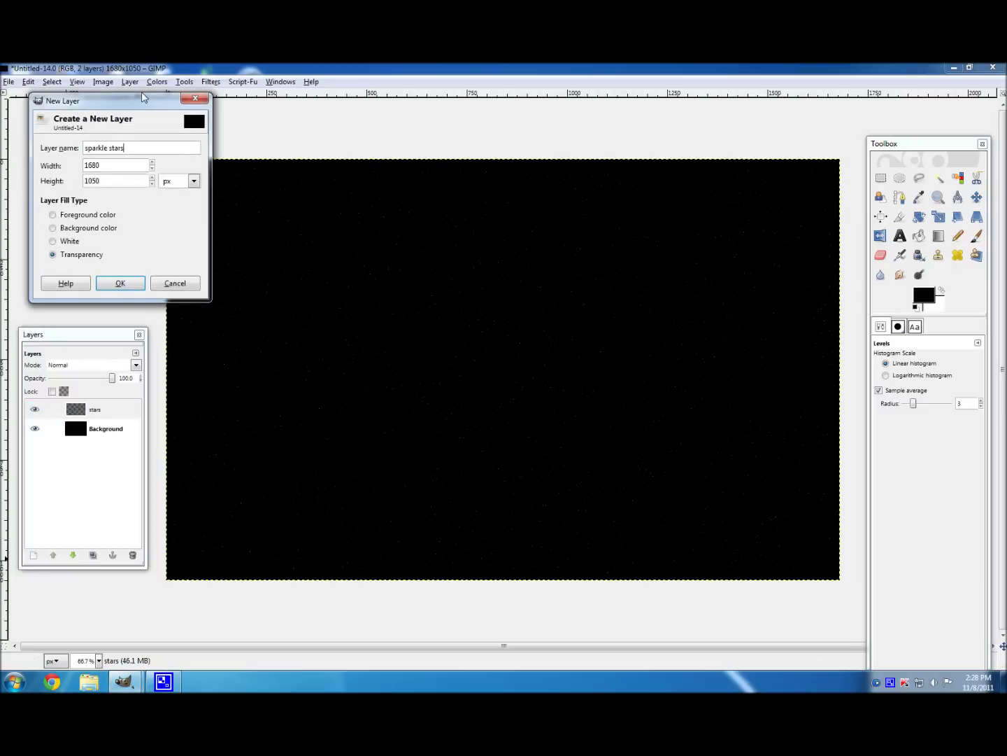
key(Return)
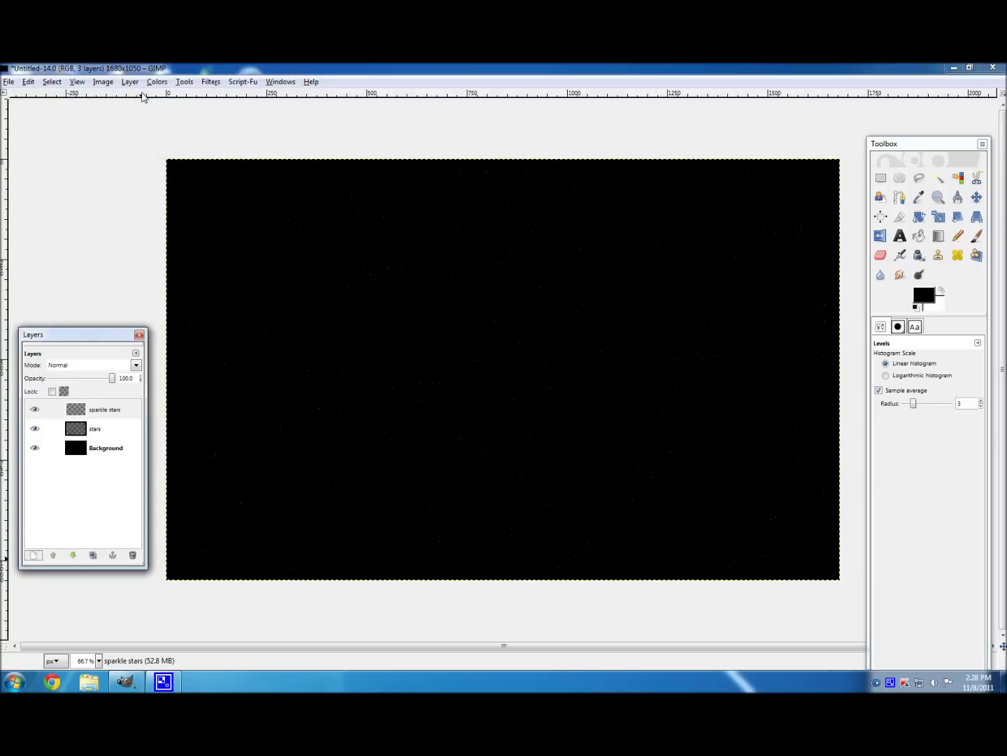
click(41, 409)
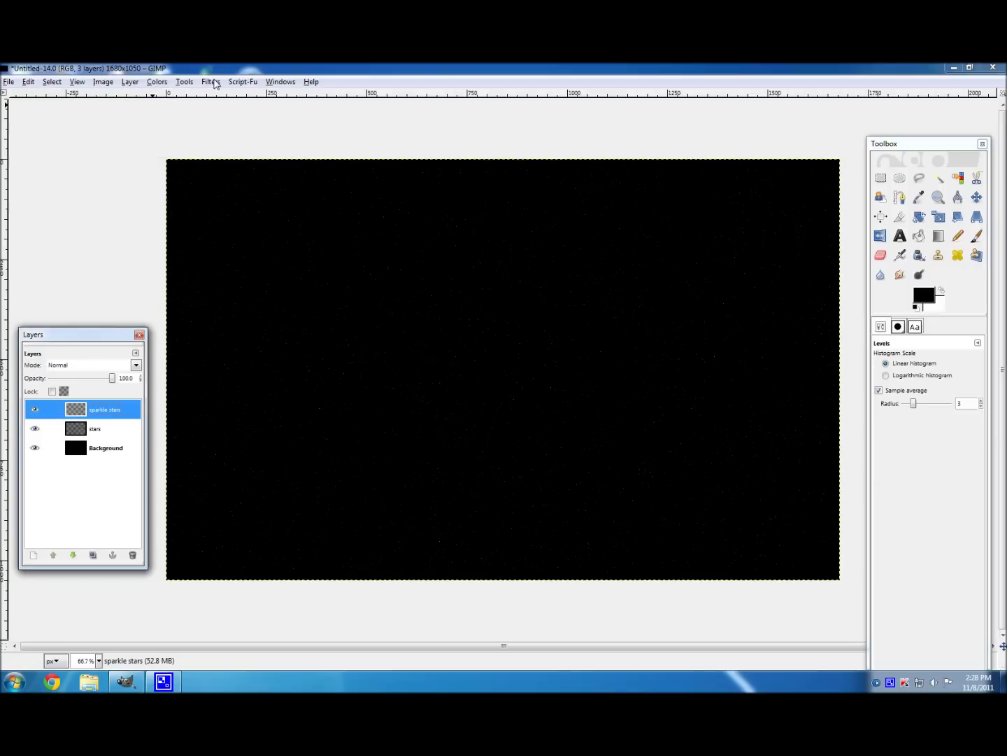
Step: Fill the sparkle stars layer with Hurl noise
click(211, 82)
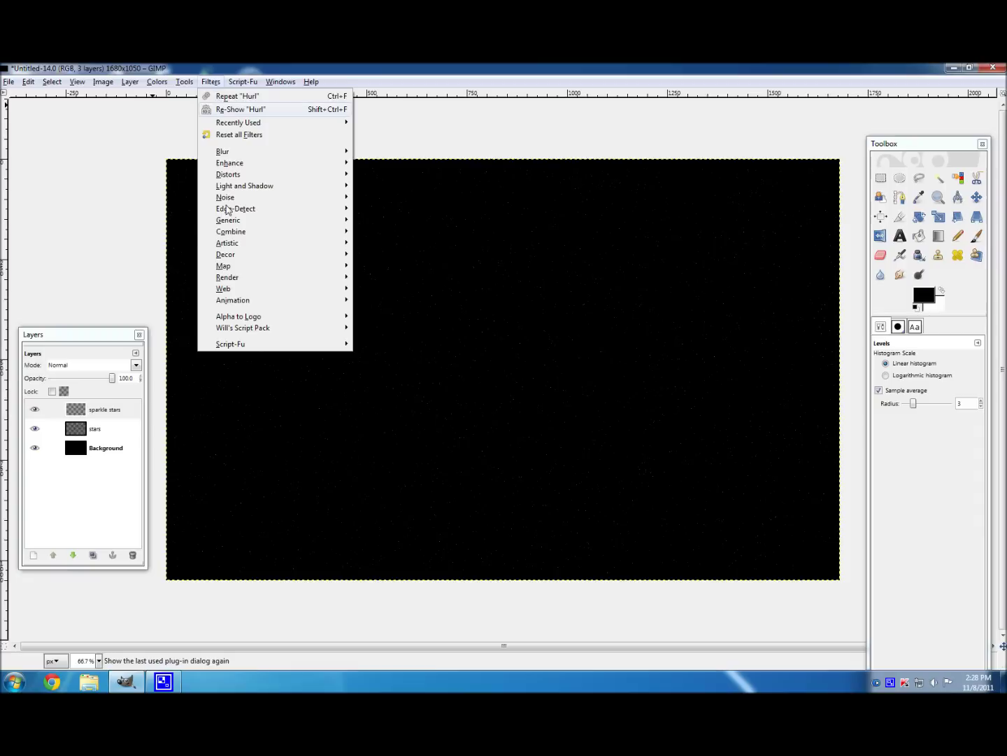
mouse_move(239, 200)
click(385, 210)
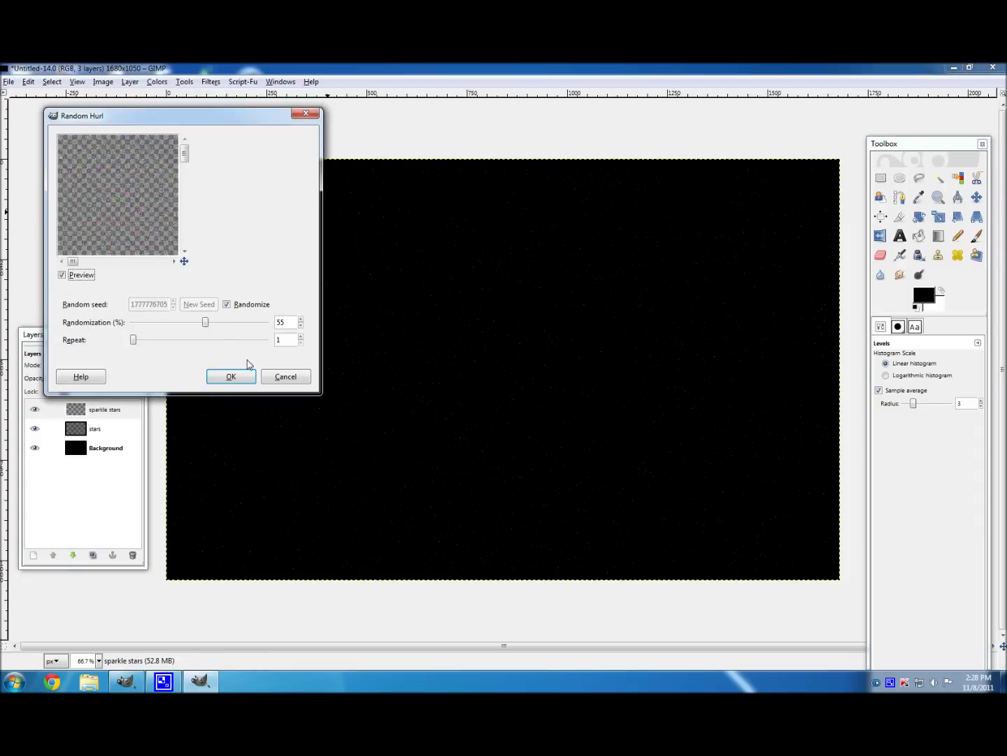
click(230, 376)
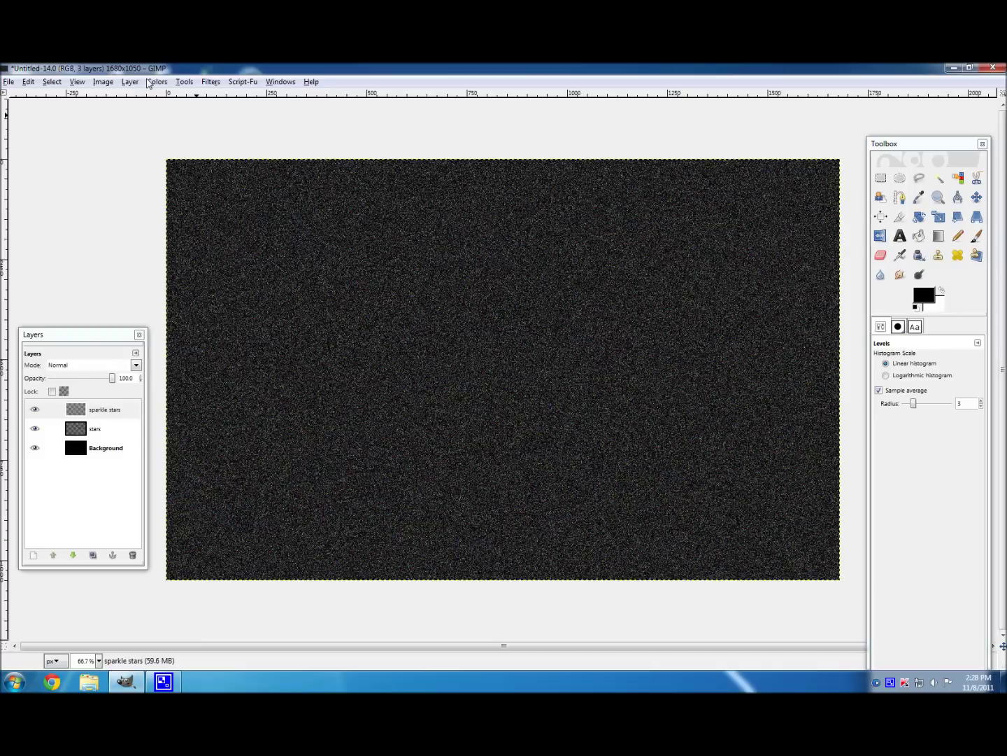
Step: Desaturate the sparkle stars noise based on Luminosity
click(157, 82)
click(180, 211)
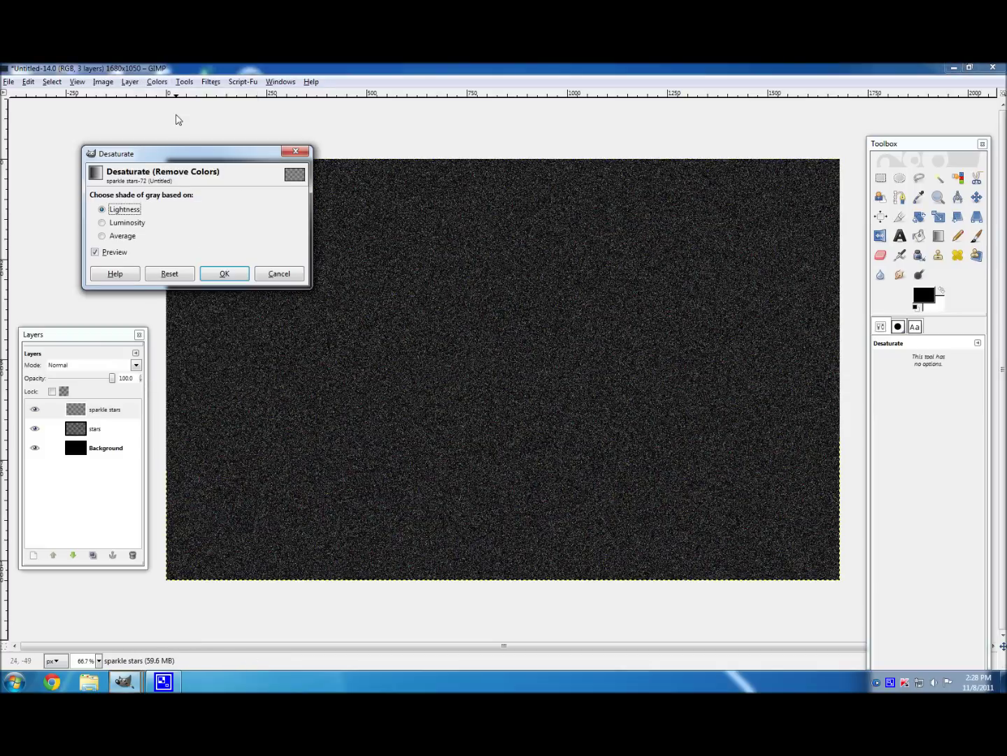
click(119, 223)
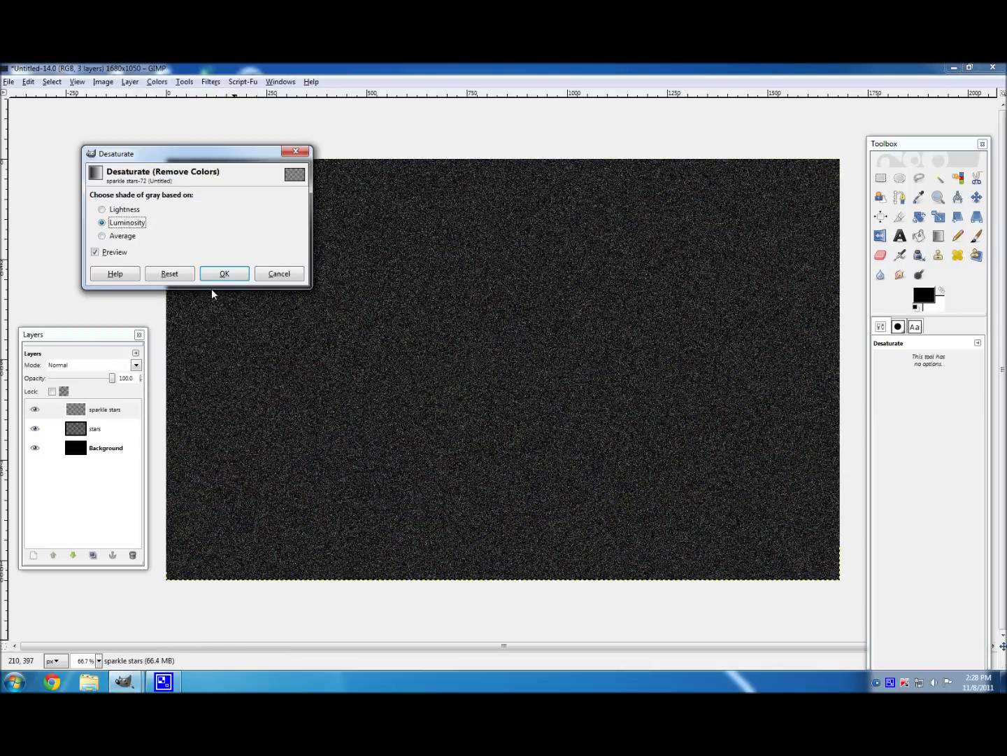
click(224, 274)
click(157, 81)
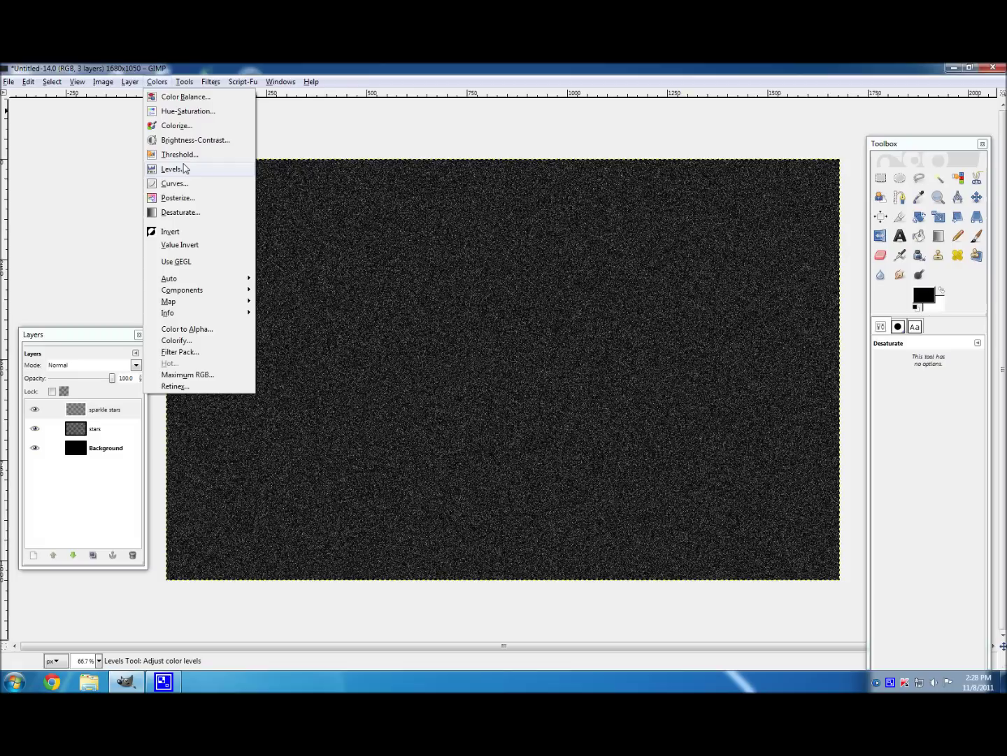
Step: Hide the stars layer and apply Levels to sparkle stars with input black at 247
click(173, 170)
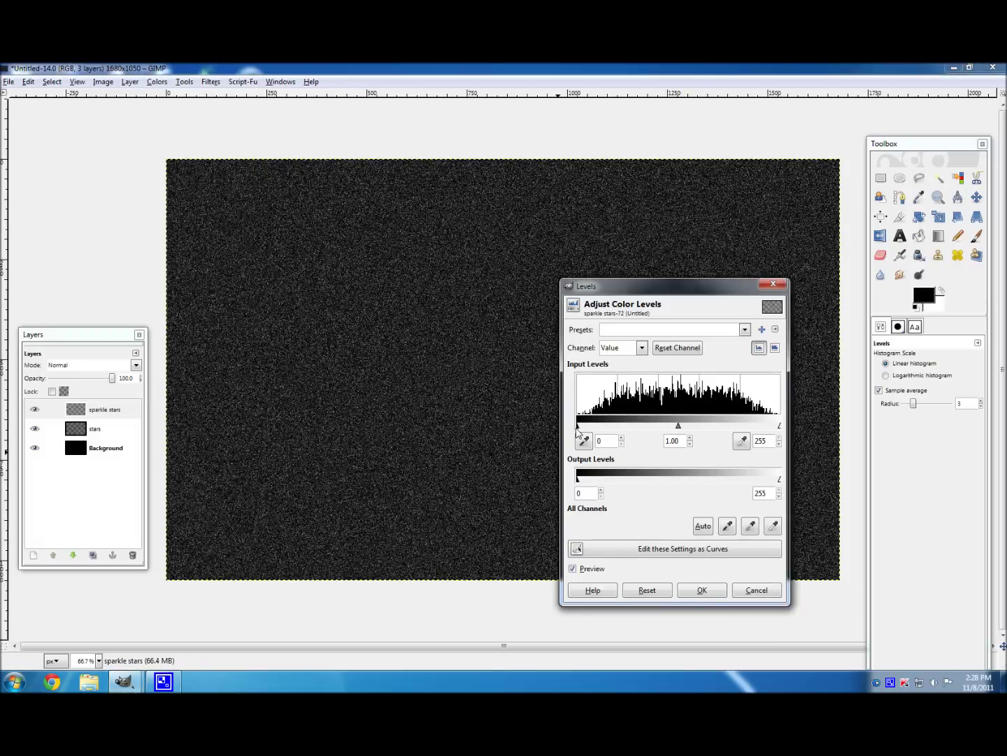
drag(579, 431, 598, 429)
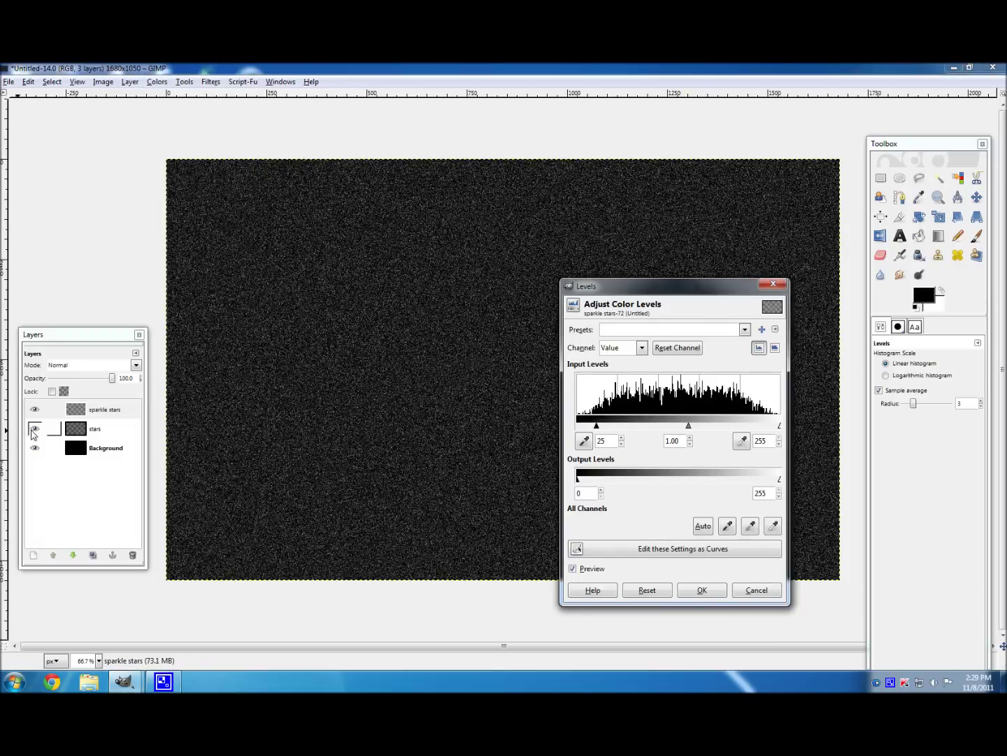
click(31, 434)
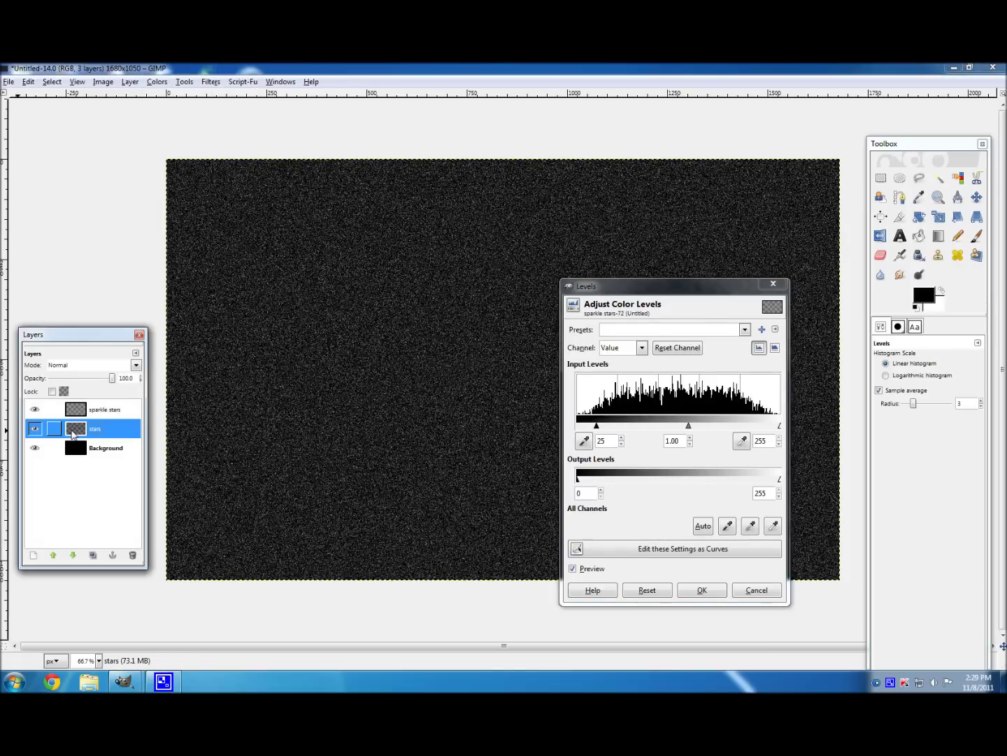
click(34, 428)
click(105, 409)
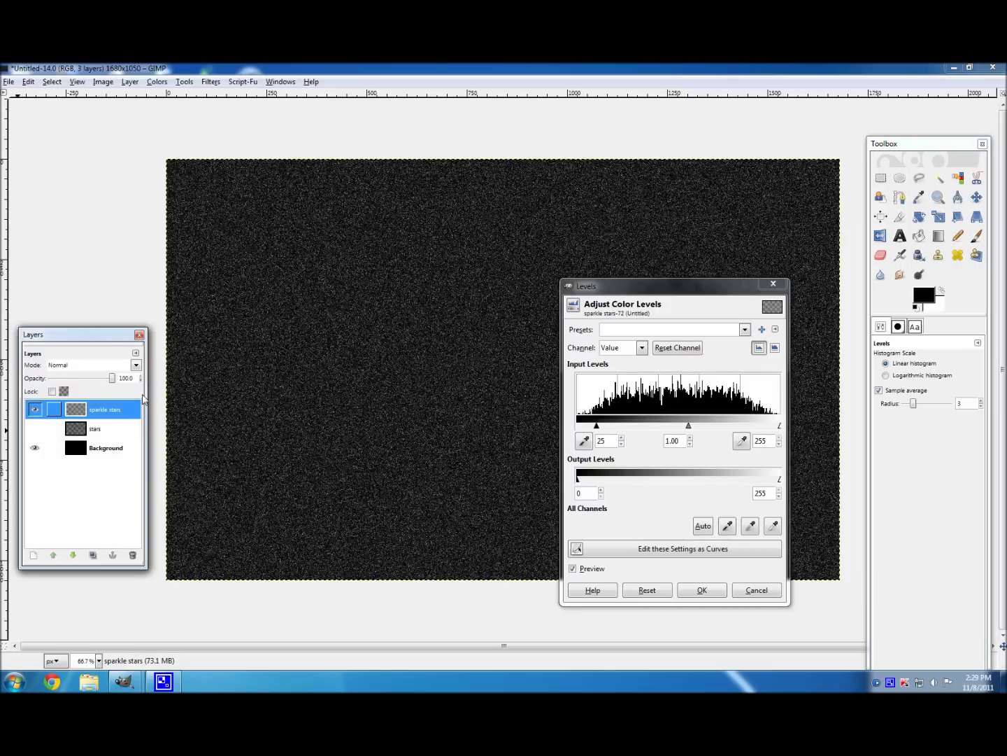
drag(595, 425, 731, 428)
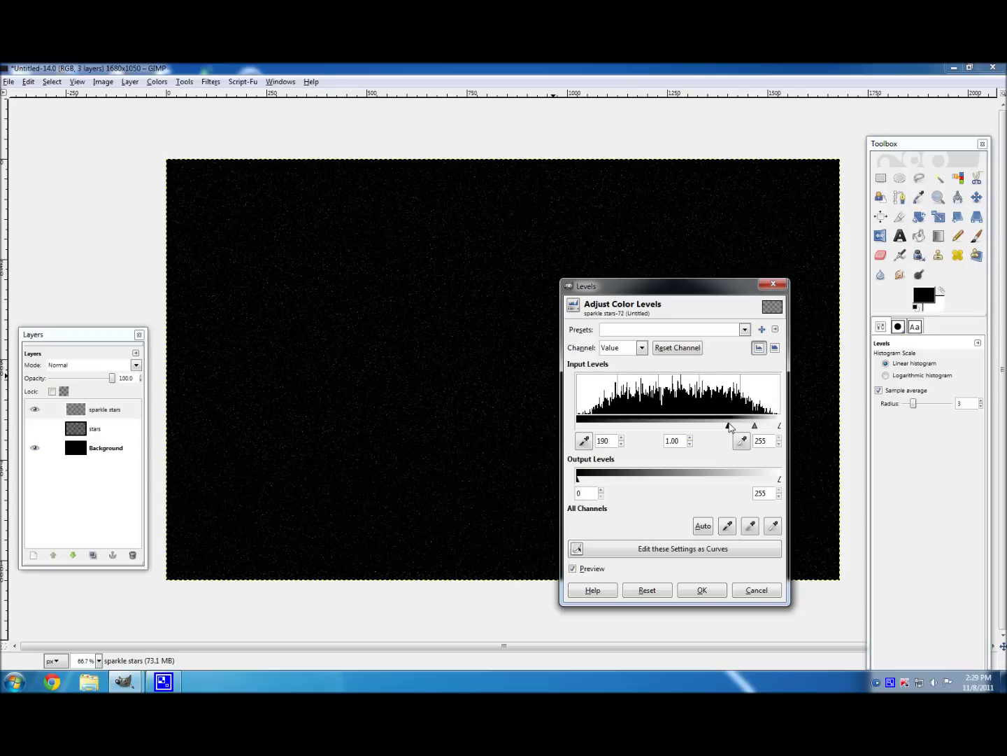
drag(731, 427, 773, 429)
drag(626, 287, 799, 320)
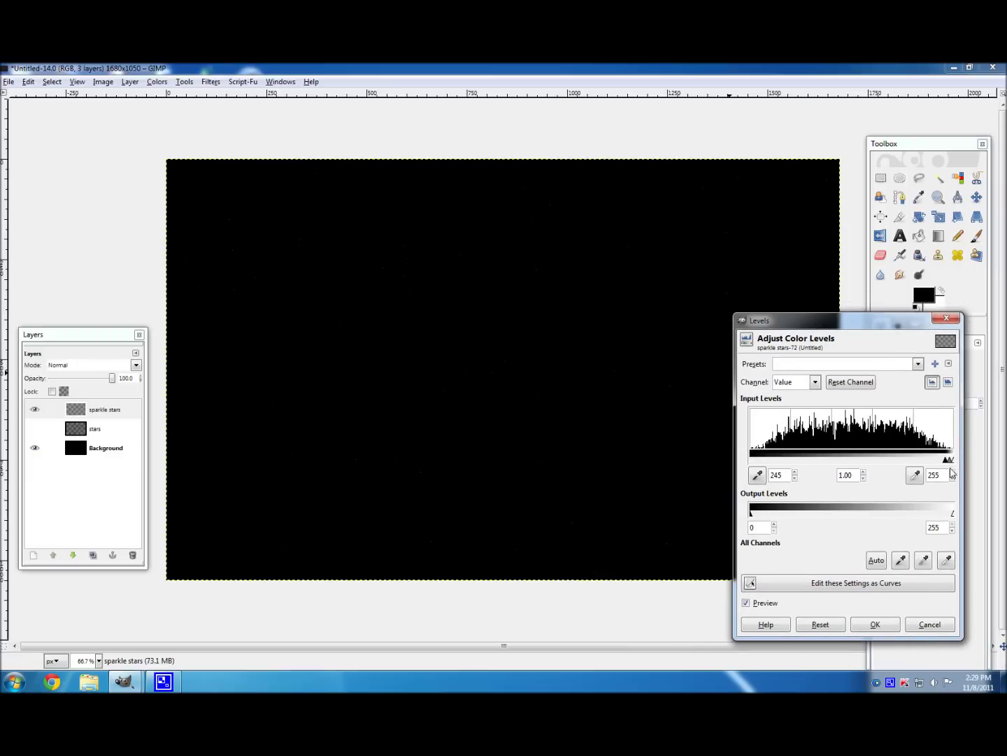
click(794, 471)
click(795, 472)
click(871, 622)
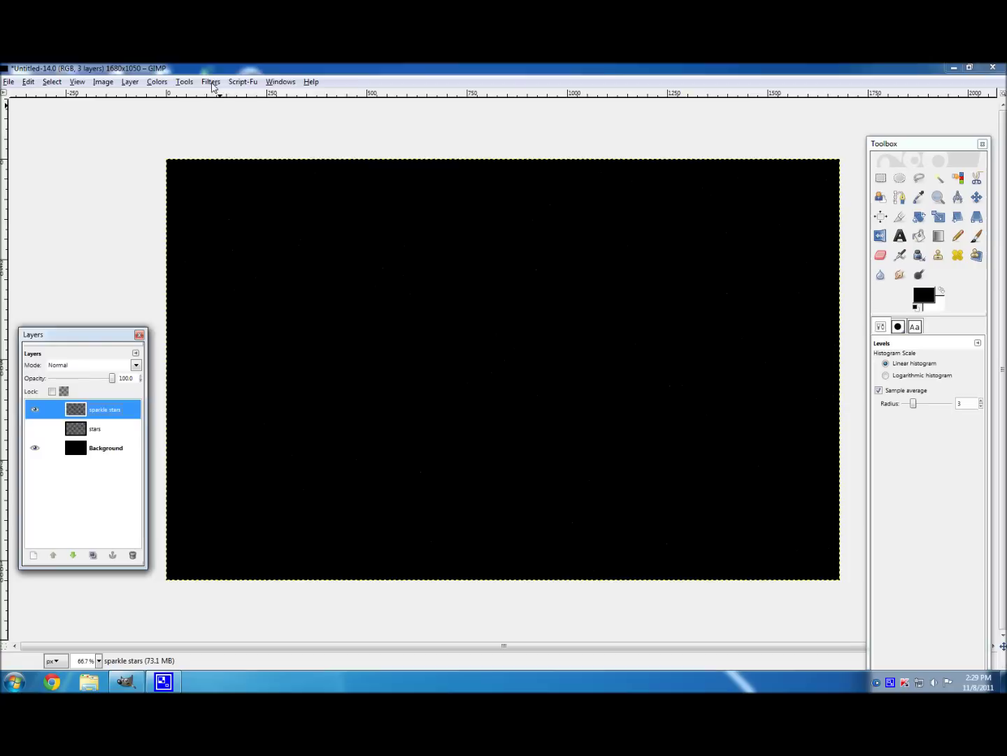
click(211, 82)
Step: Apply the Sparkle filter to sparkle stars with flare intensity 0.30
mouse_move(253, 189)
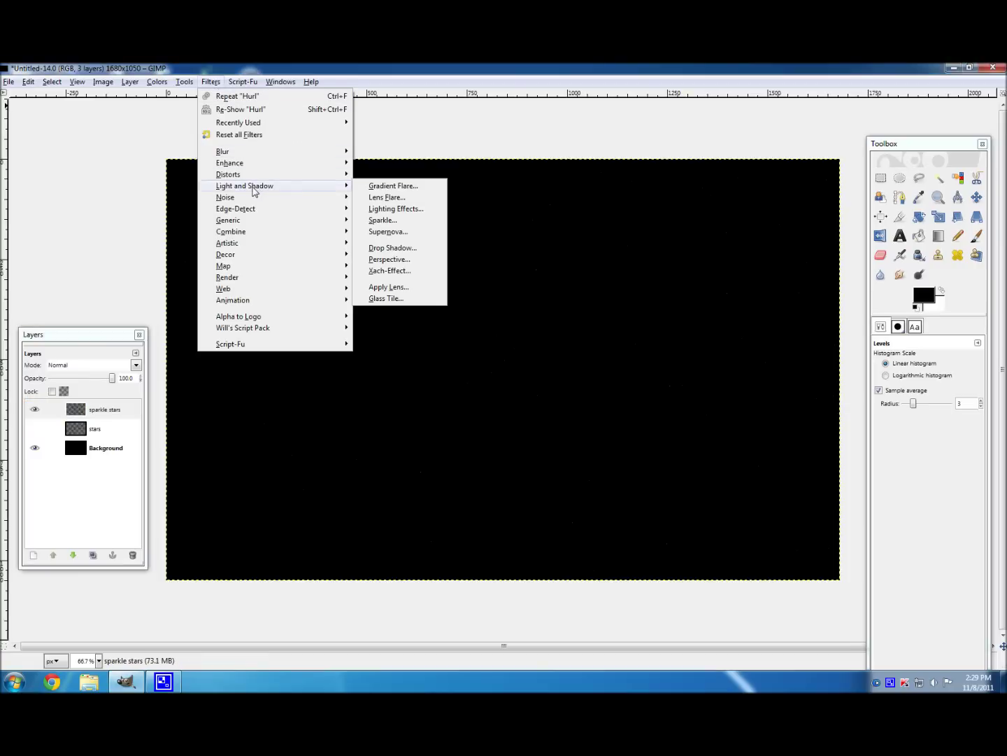
click(390, 222)
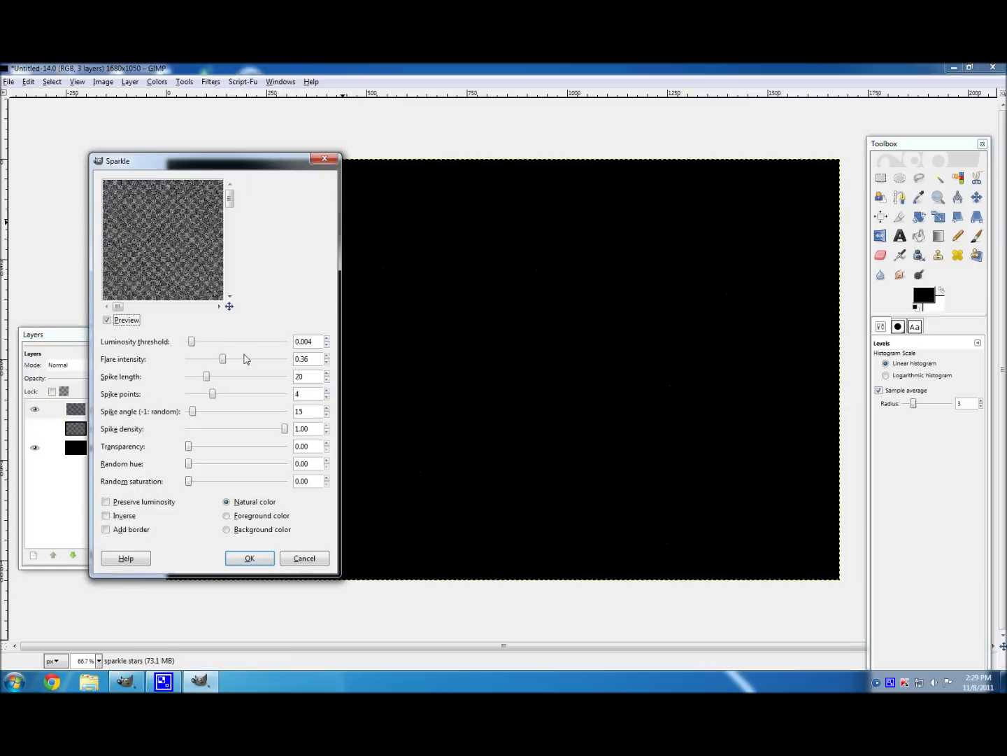
drag(224, 364, 219, 364)
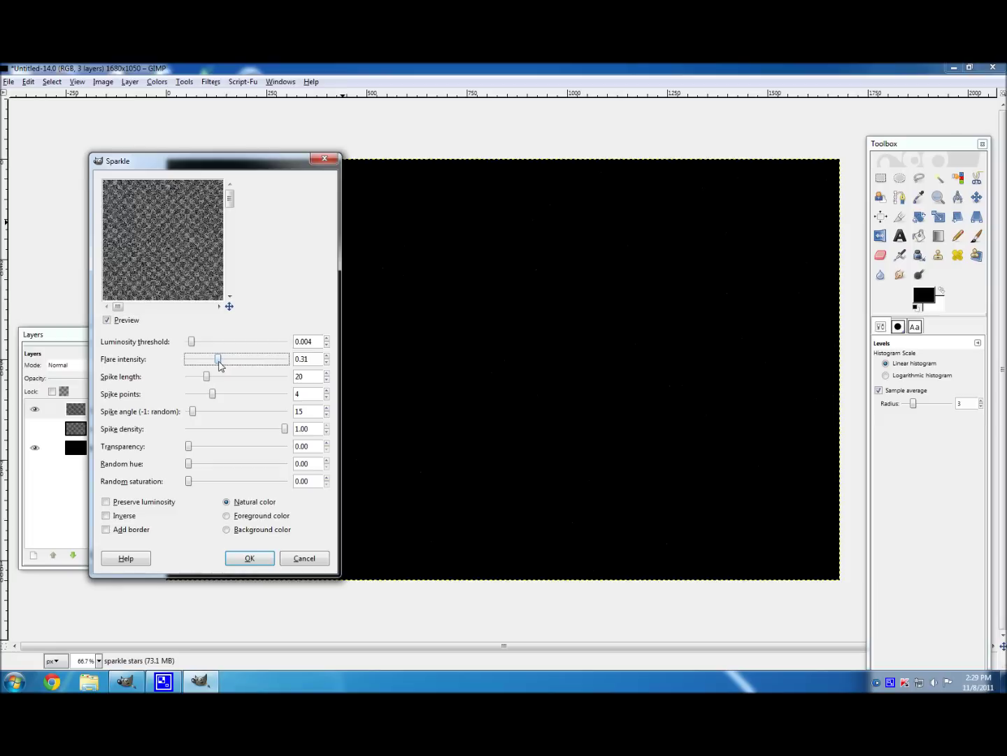
click(325, 362)
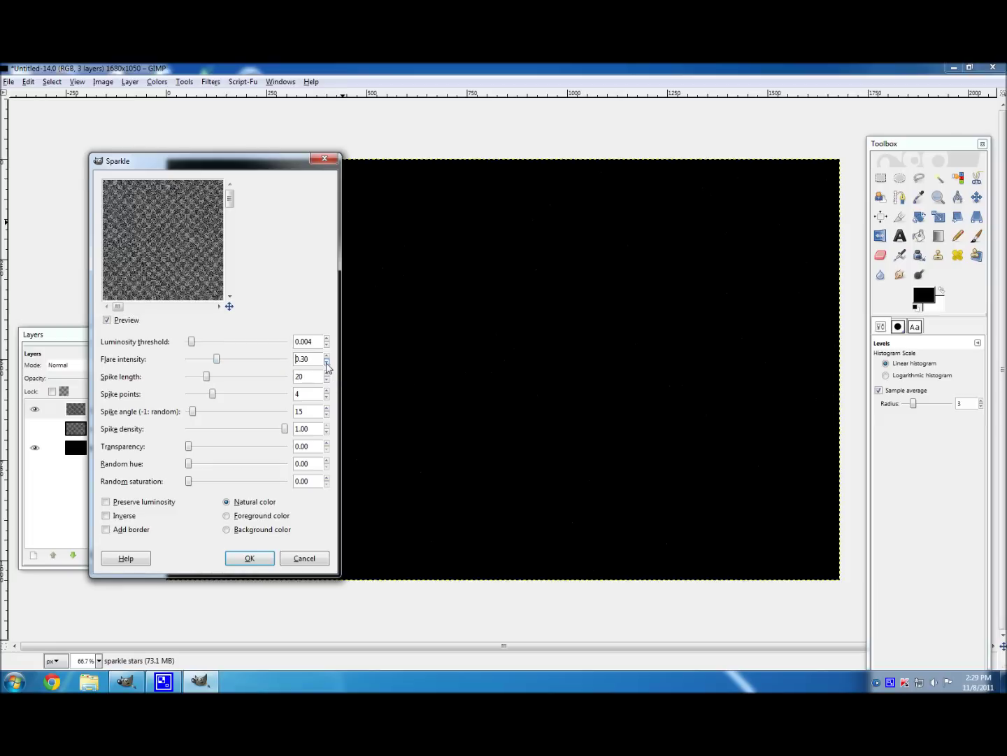
click(250, 558)
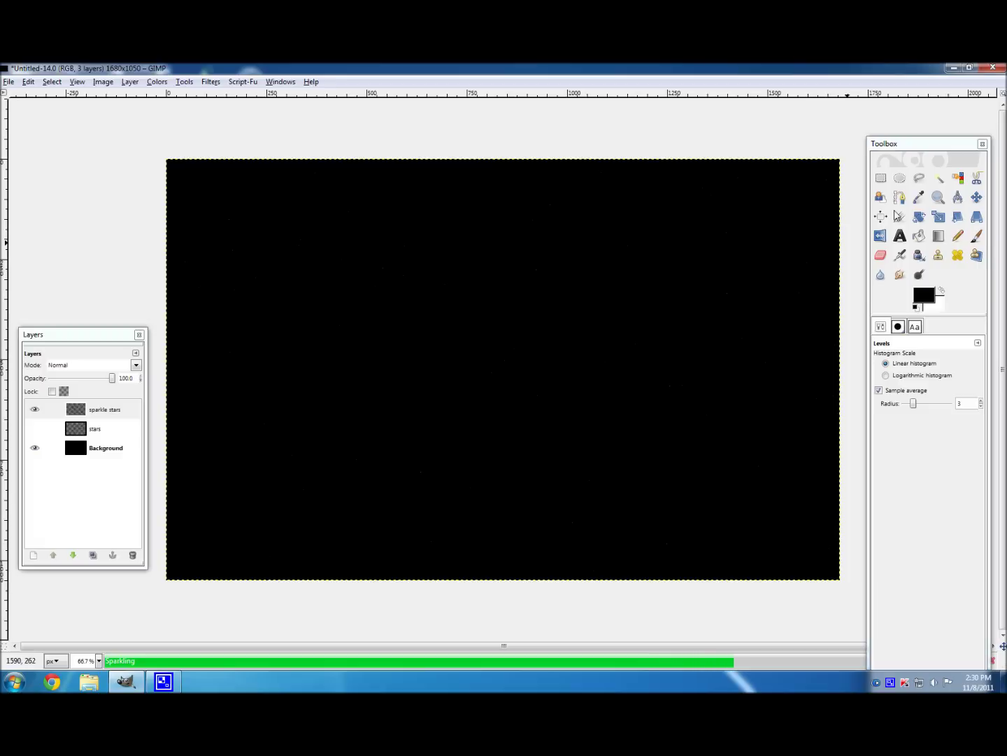
Step: Move the Toolbox beside the image and make the stars layer visible again
drag(923, 143, 718, 224)
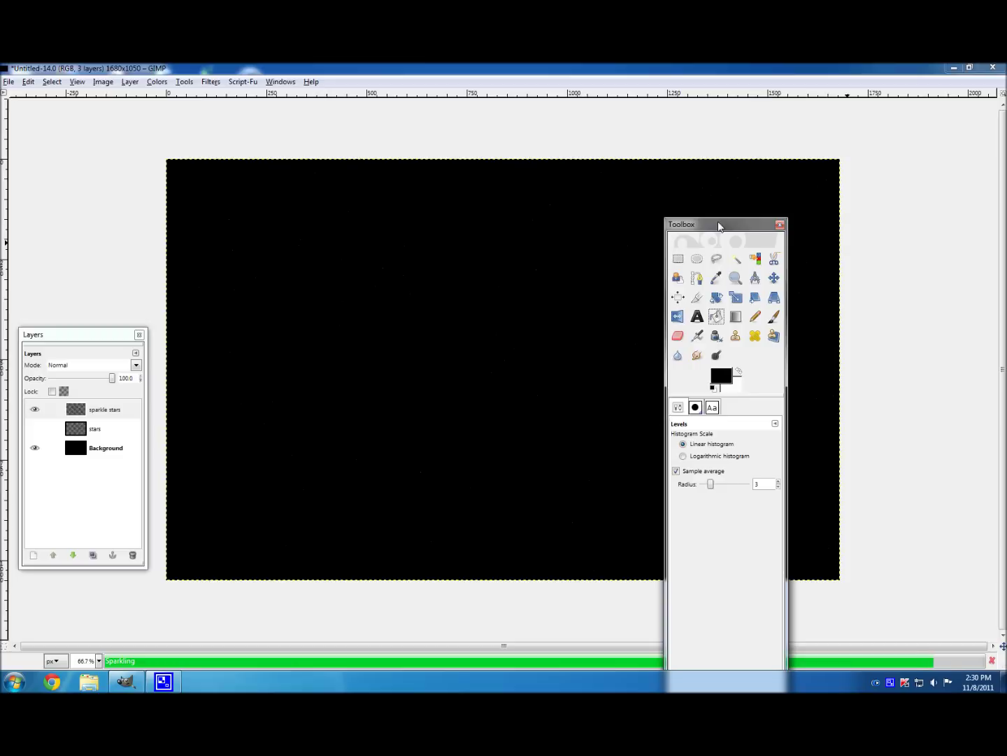
drag(702, 224, 885, 173)
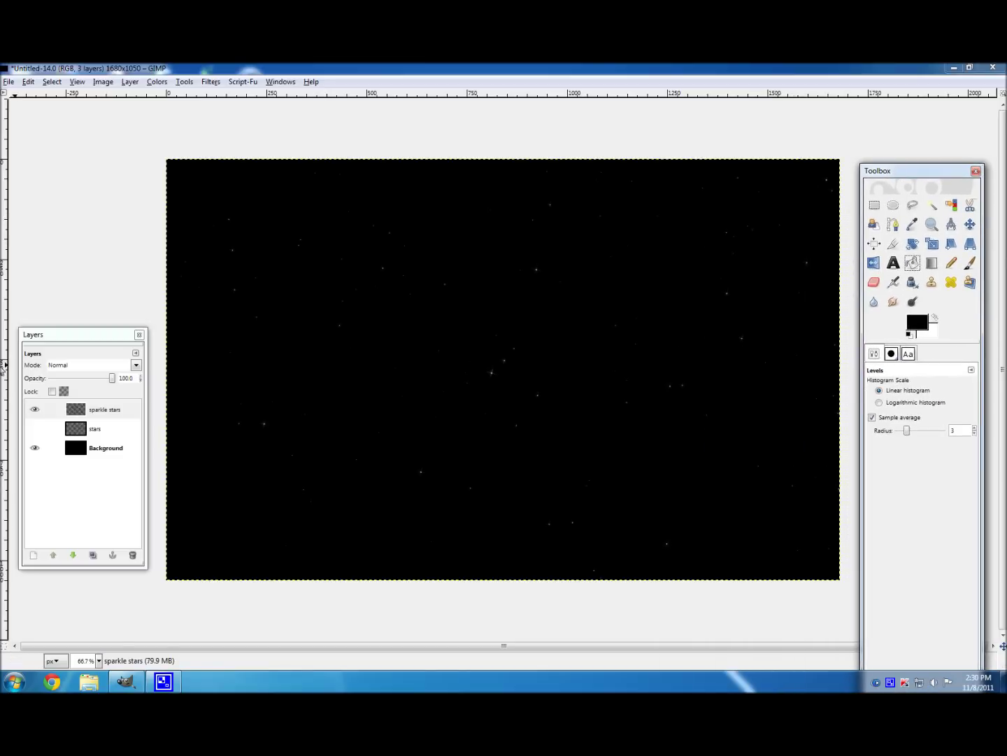
click(36, 428)
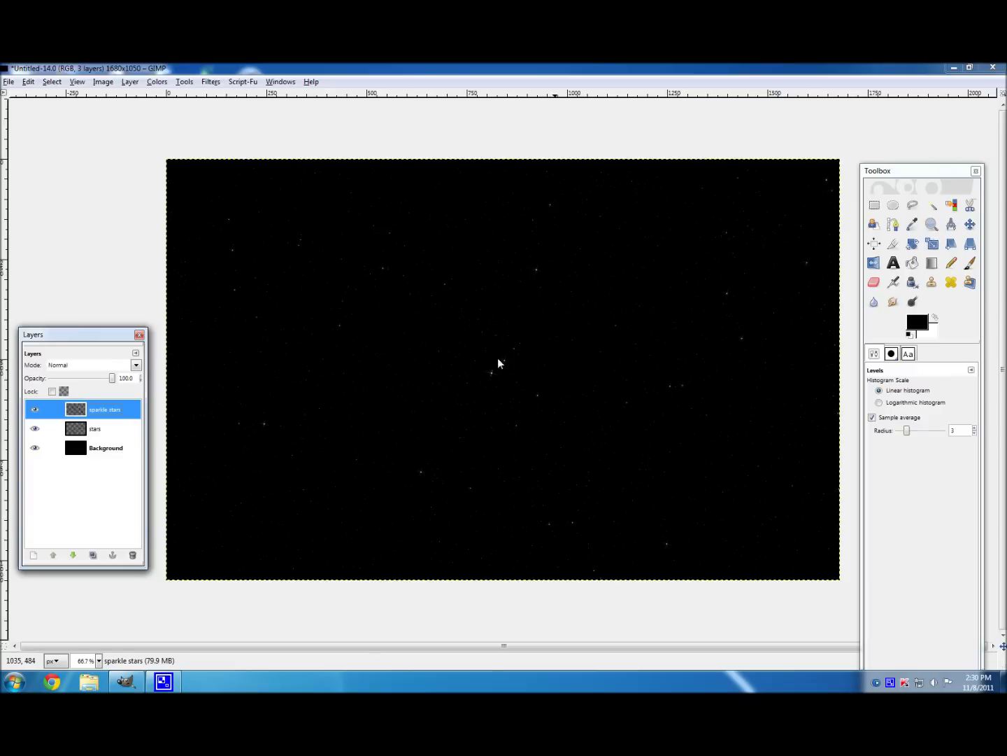
Step: Add a transparent layer named 'supernova' at the top of the layer stack and select it
click(33, 555)
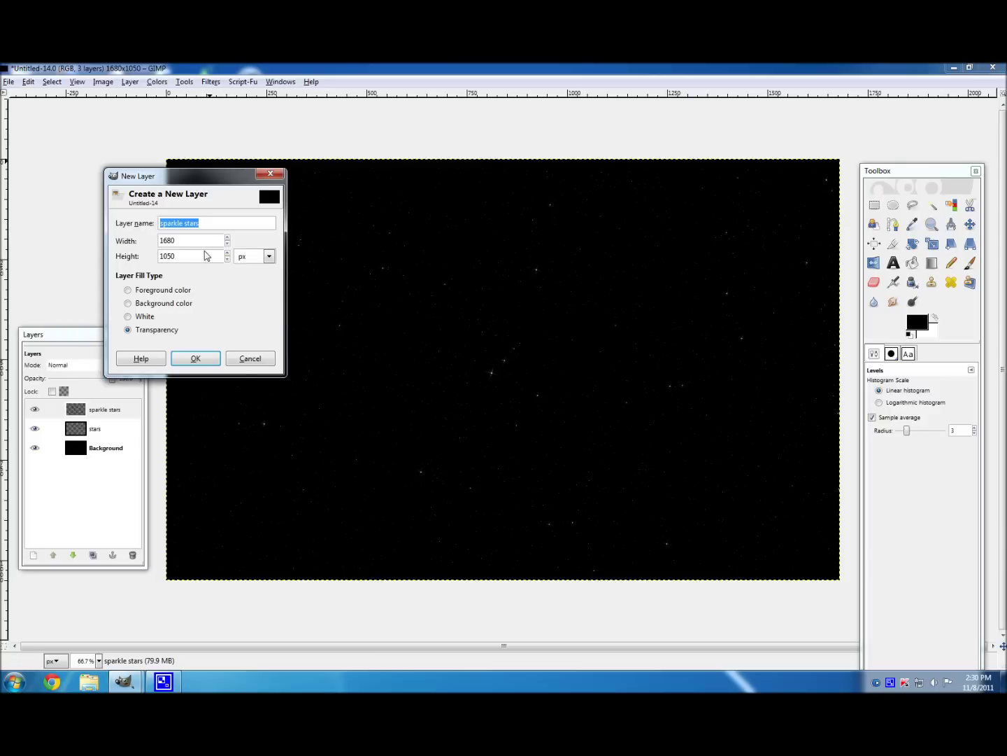
drag(213, 222, 151, 228)
text(supernova)
key(Return)
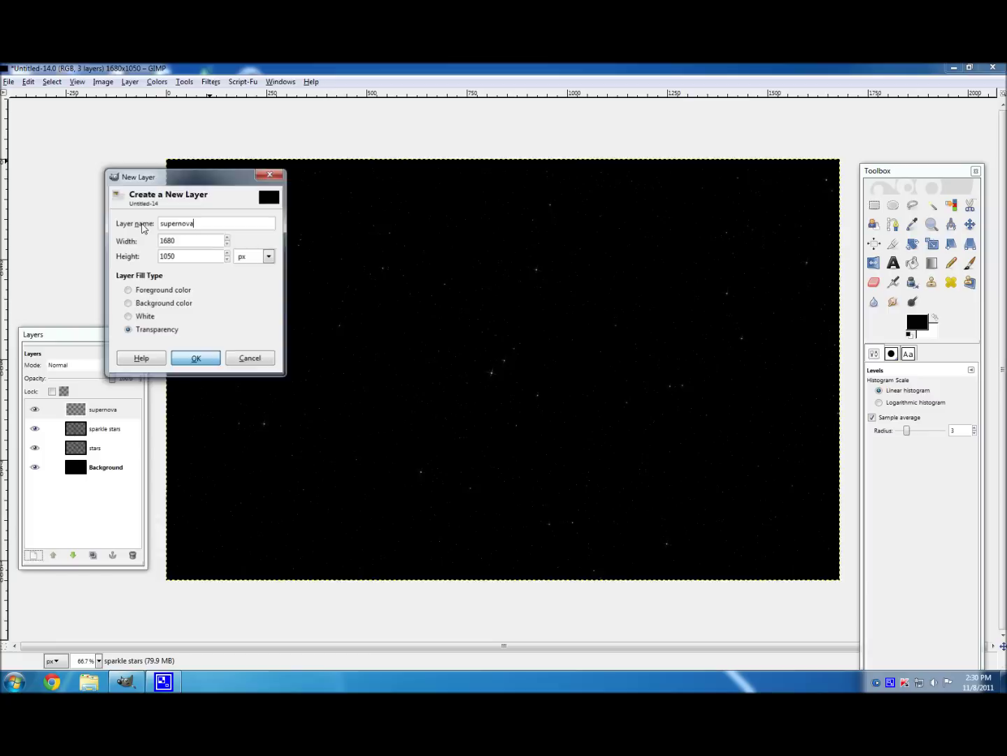
click(108, 405)
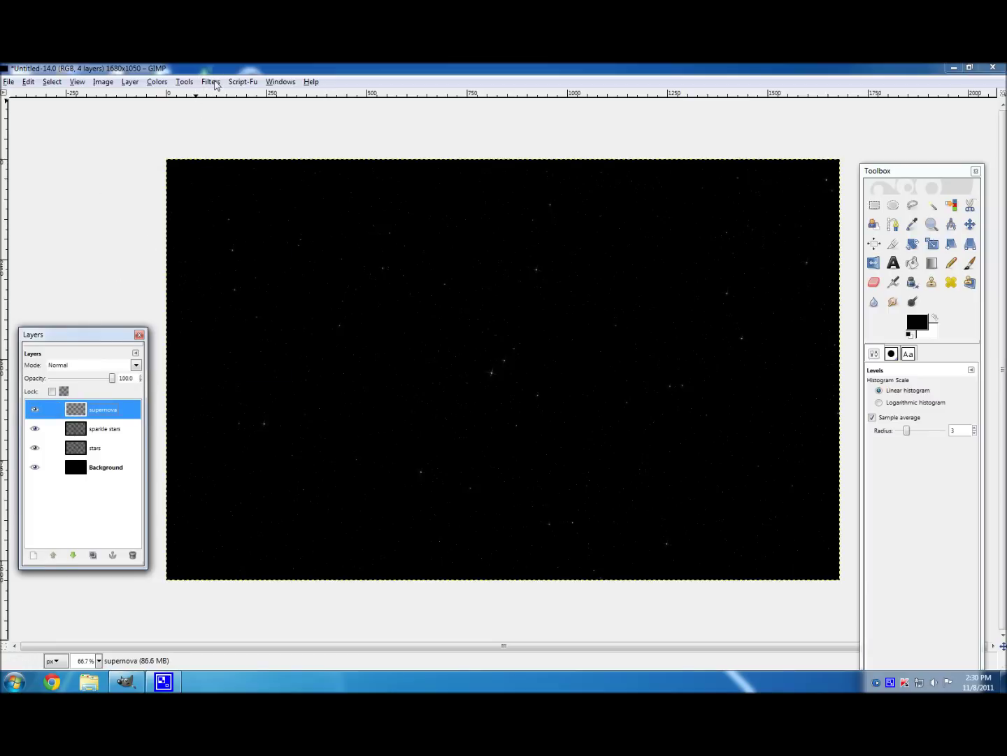
click(211, 81)
Step: Render a Supernova centred at 554, 848 with radius 20 and random hue 3
mouse_move(245, 187)
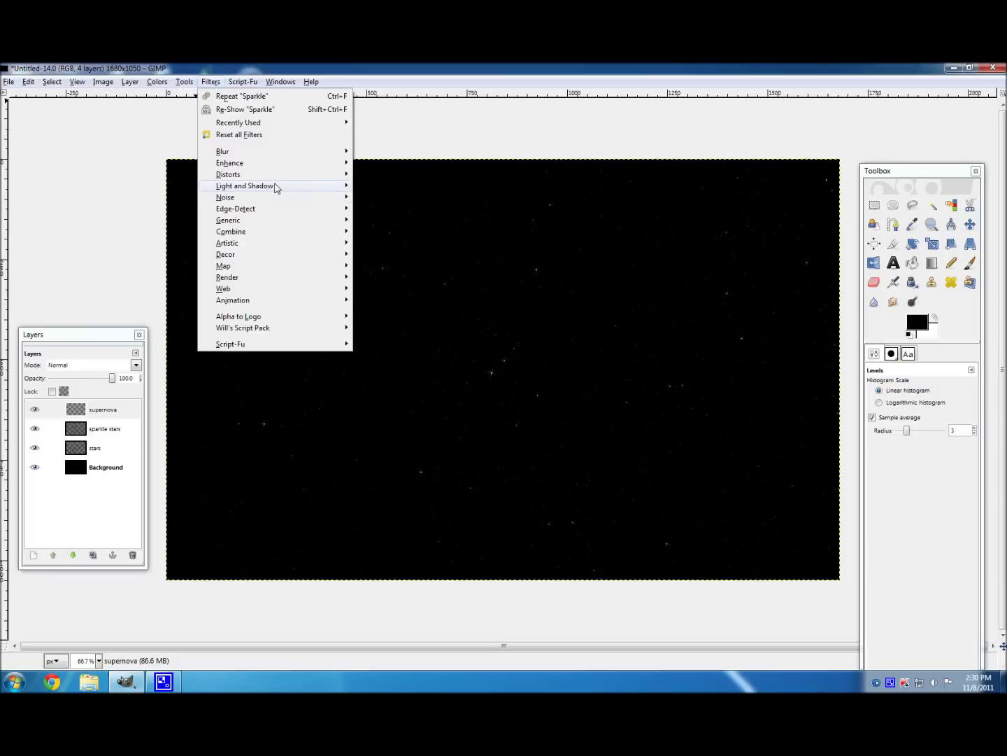
click(389, 231)
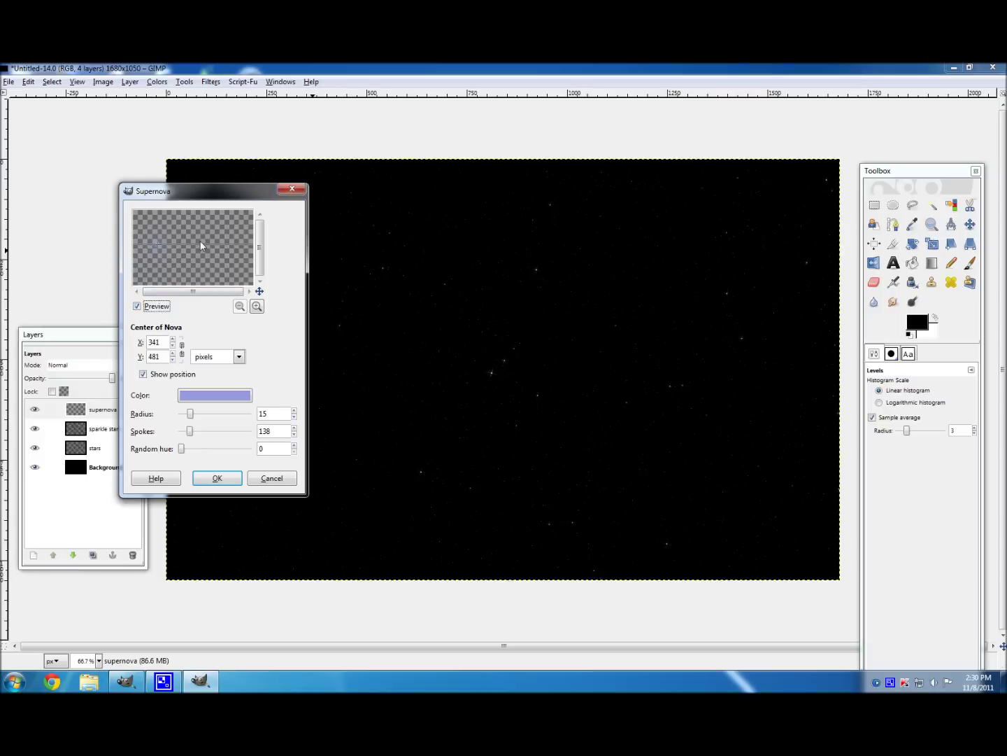
mouse_move(170, 256)
mouse_down()
mouse_move(237, 260)
mouse_move(242, 275)
mouse_move(159, 252)
mouse_up()
mouse_move(156, 266)
mouse_down()
mouse_move(153, 242)
mouse_move(157, 255)
mouse_up()
click(173, 274)
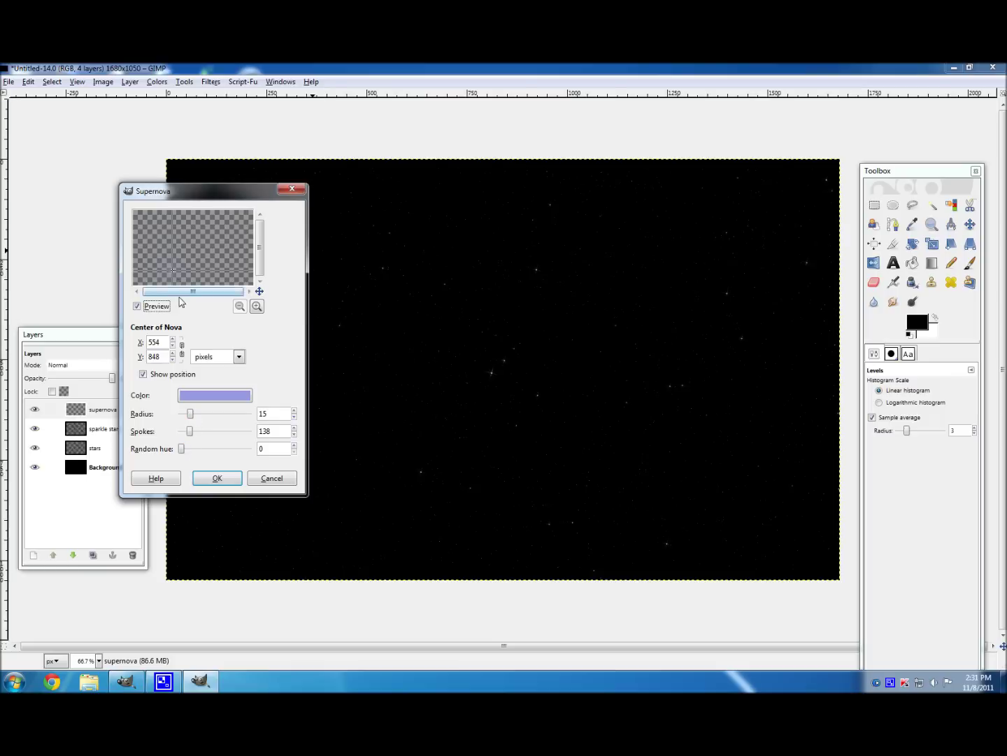
click(191, 416)
drag(191, 415, 194, 417)
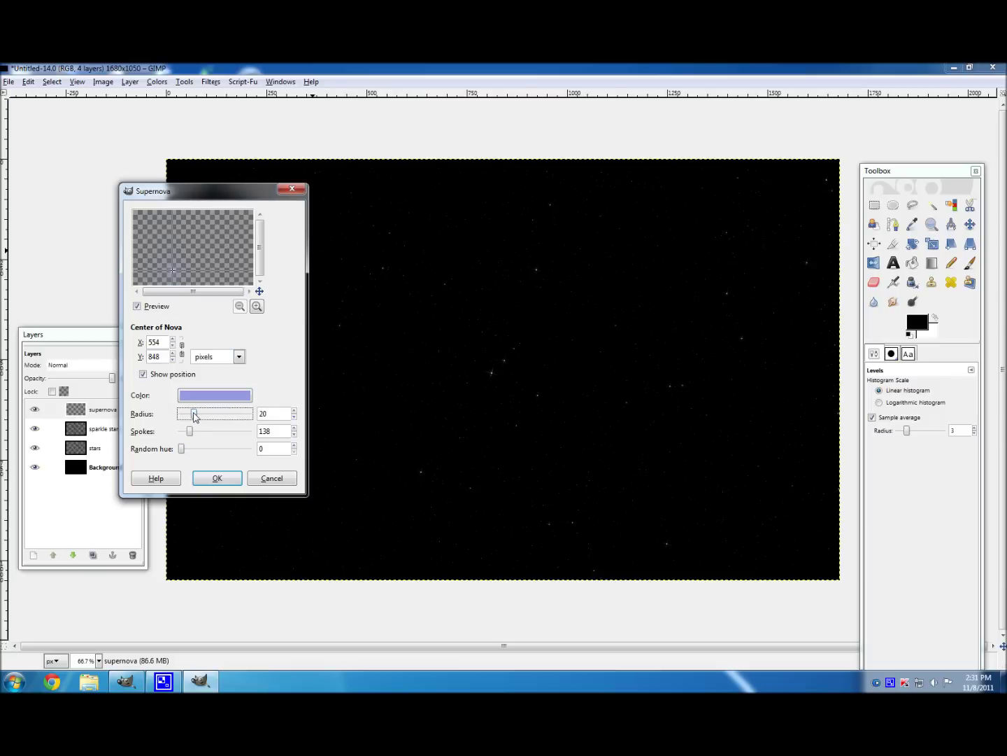
drag(182, 448, 184, 450)
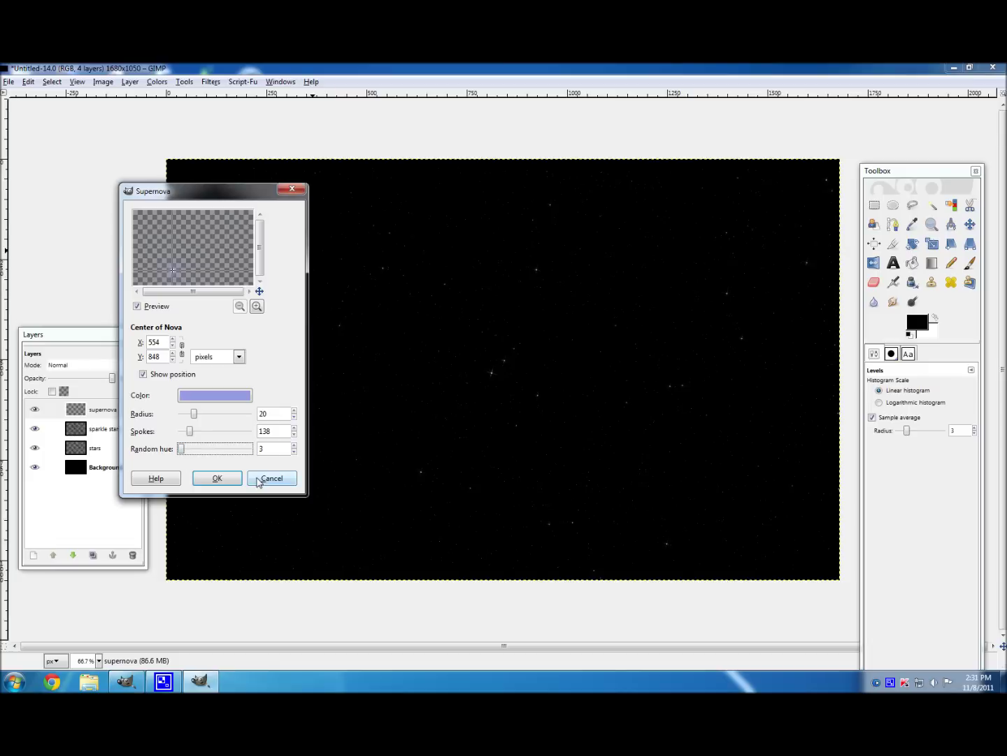
click(218, 479)
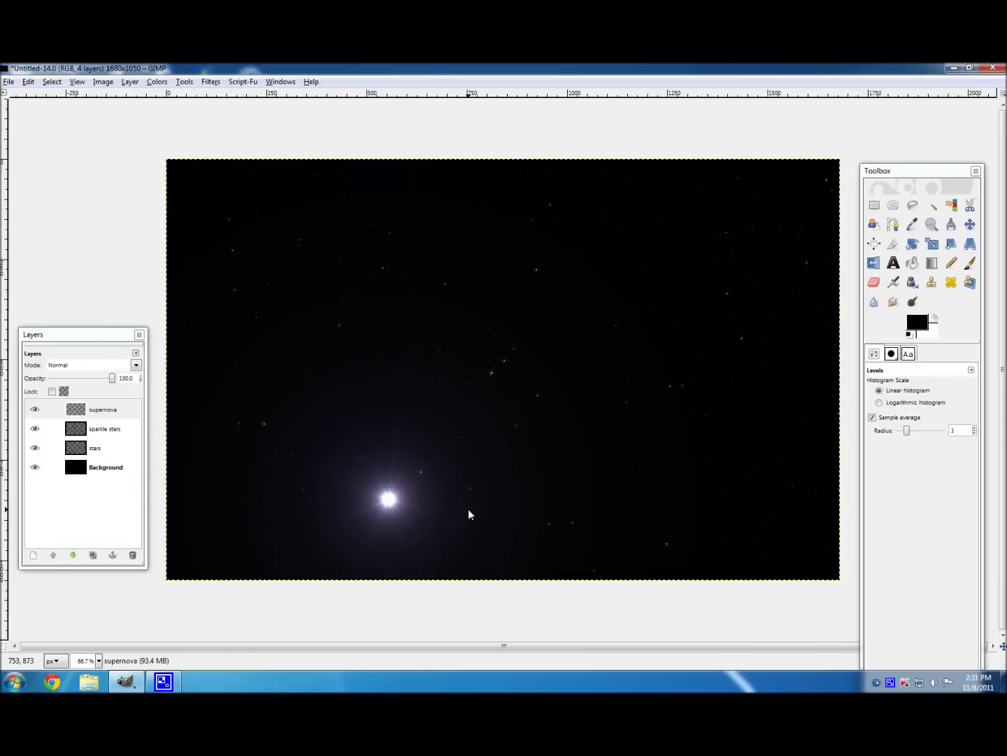
click(53, 409)
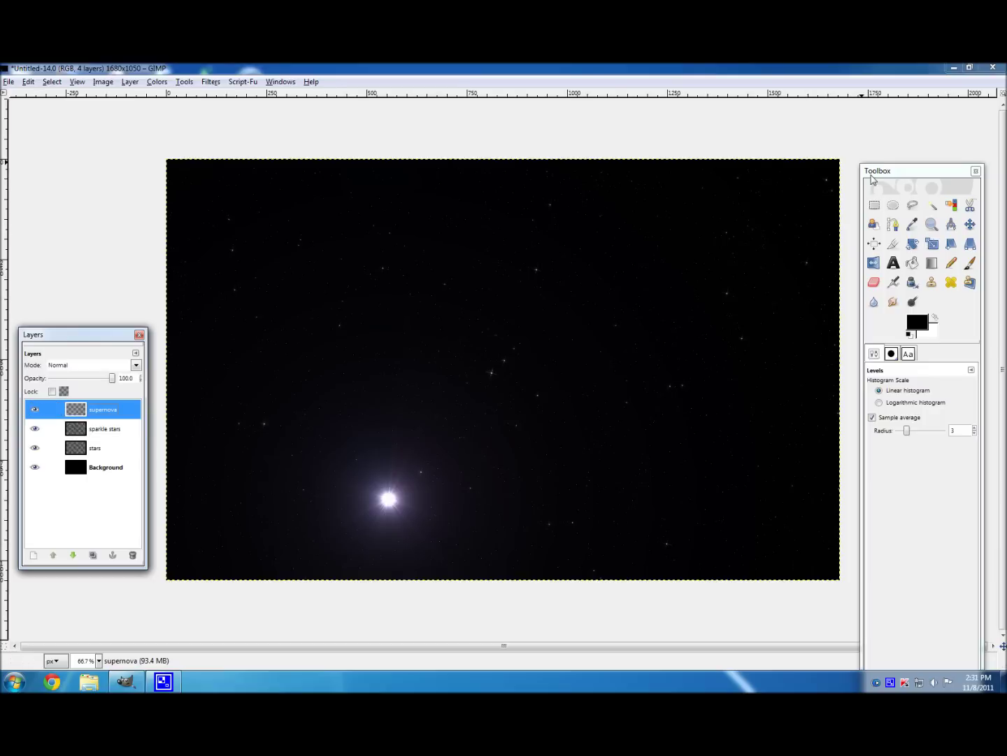
Step: Undo and re-render the supernova with its centre moved left to 352, 604
key(ctrl+z)
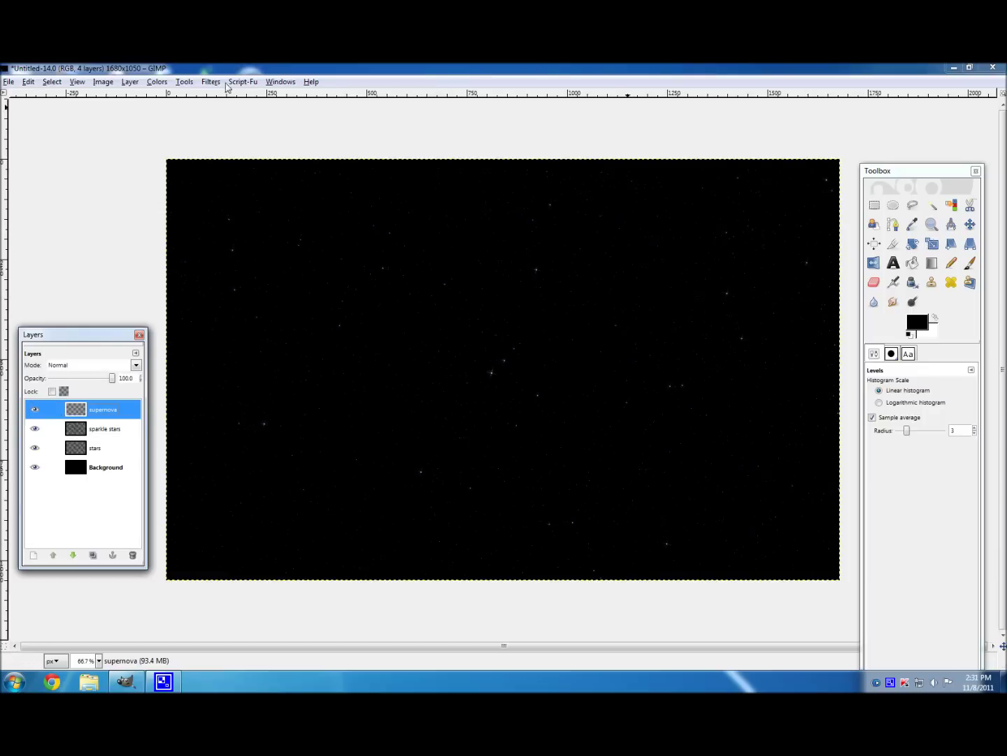
click(225, 83)
click(222, 109)
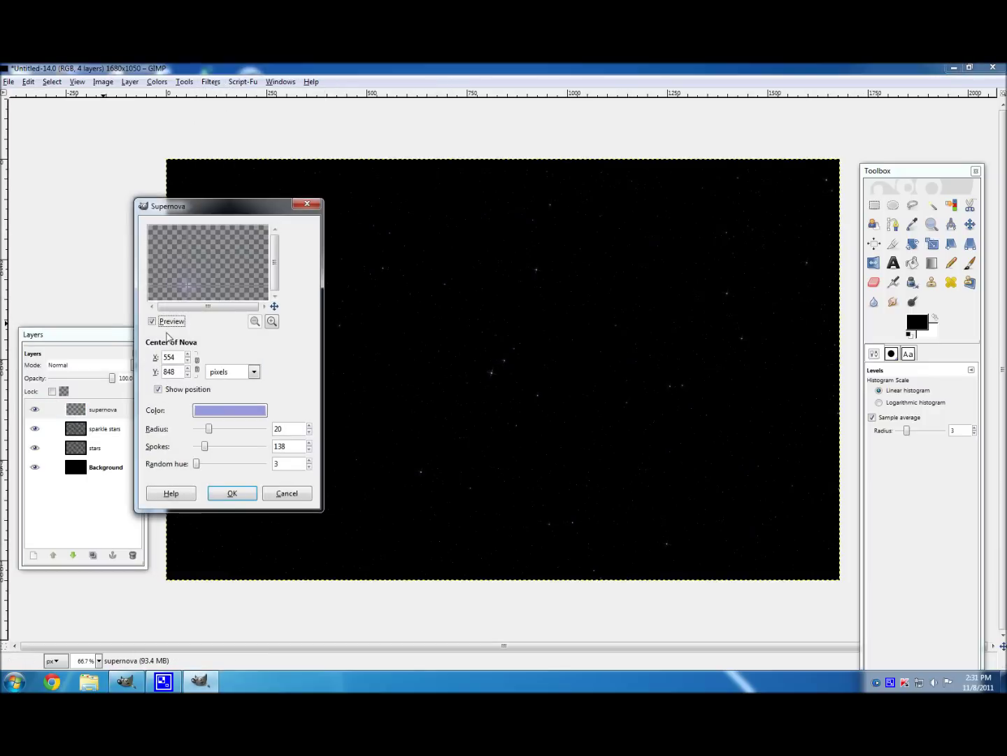
click(174, 272)
drag(174, 274, 175, 272)
click(231, 494)
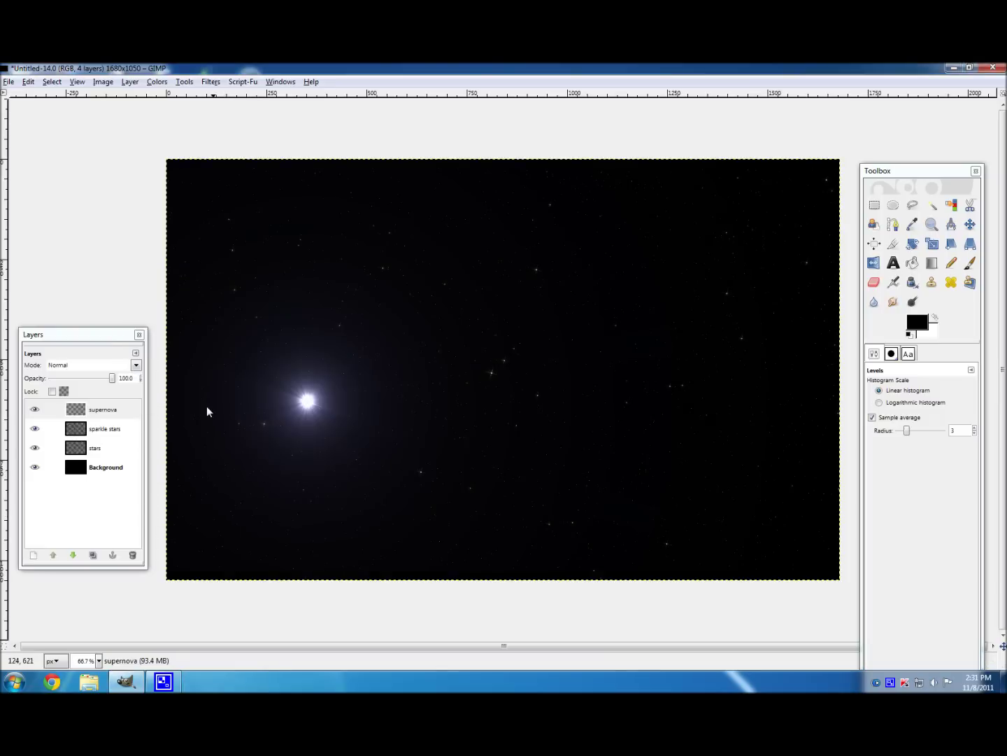
click(109, 414)
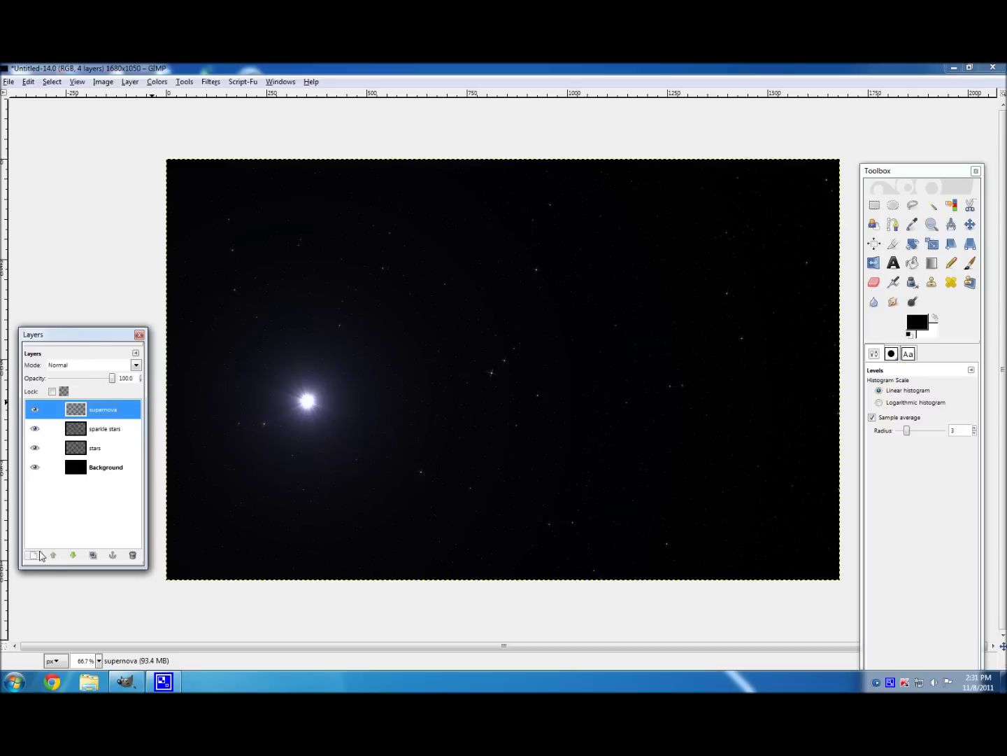
click(34, 555)
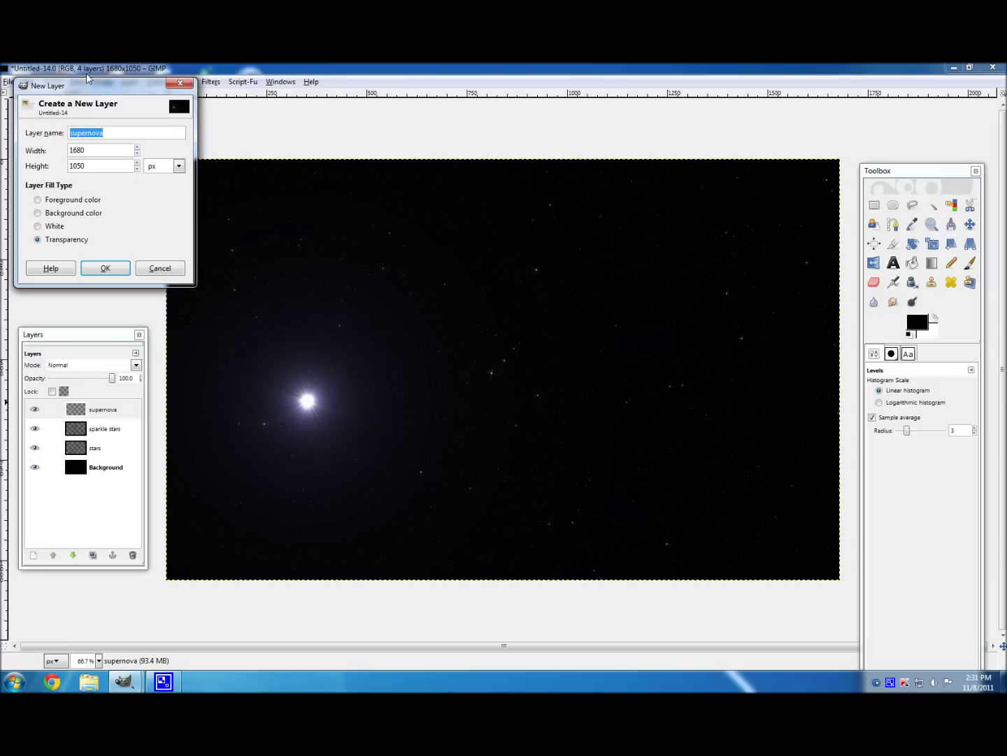
Step: Cancel the new layer and create a blank white 1000 × 1000 pixel image
click(159, 267)
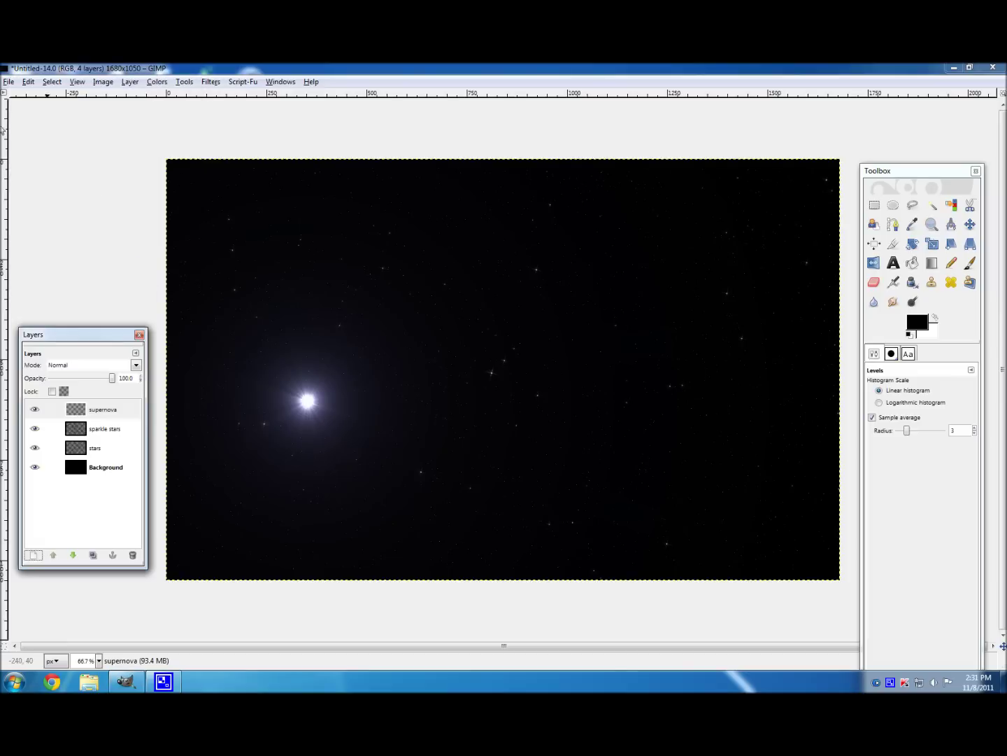
click(8, 81)
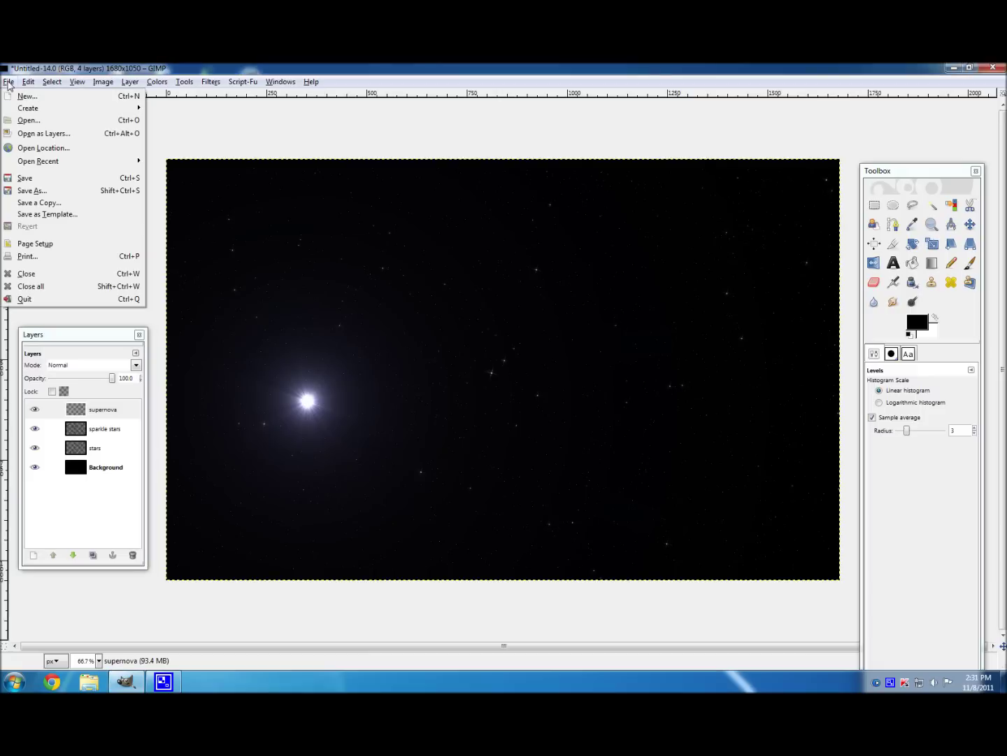
click(28, 96)
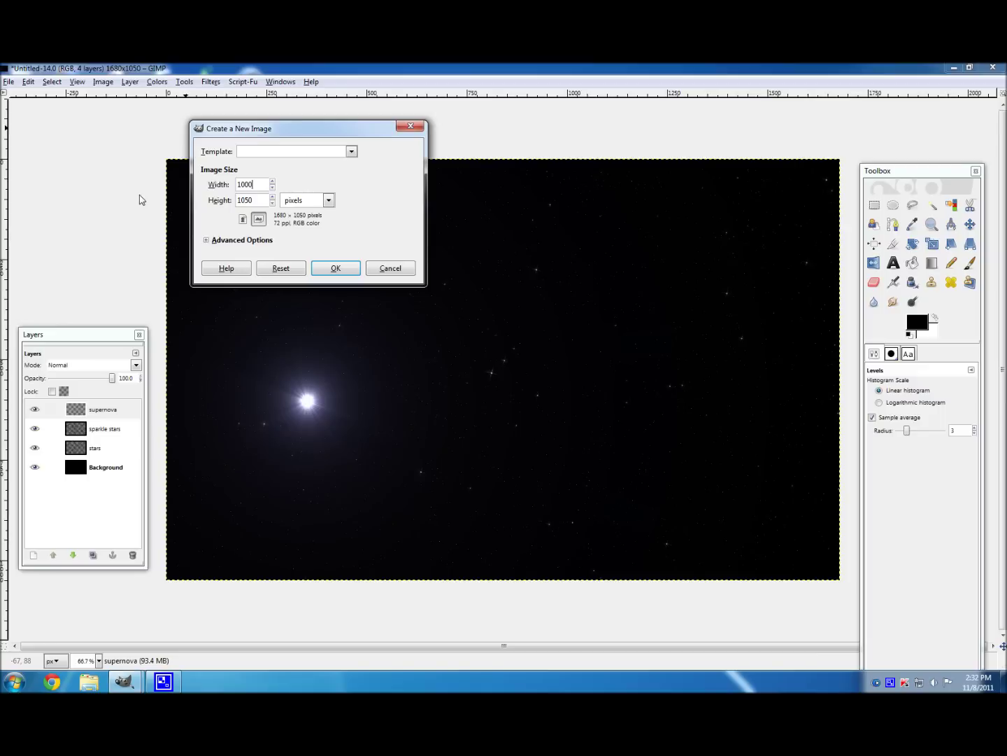
key(Tab)
text(1000)
key(Return)
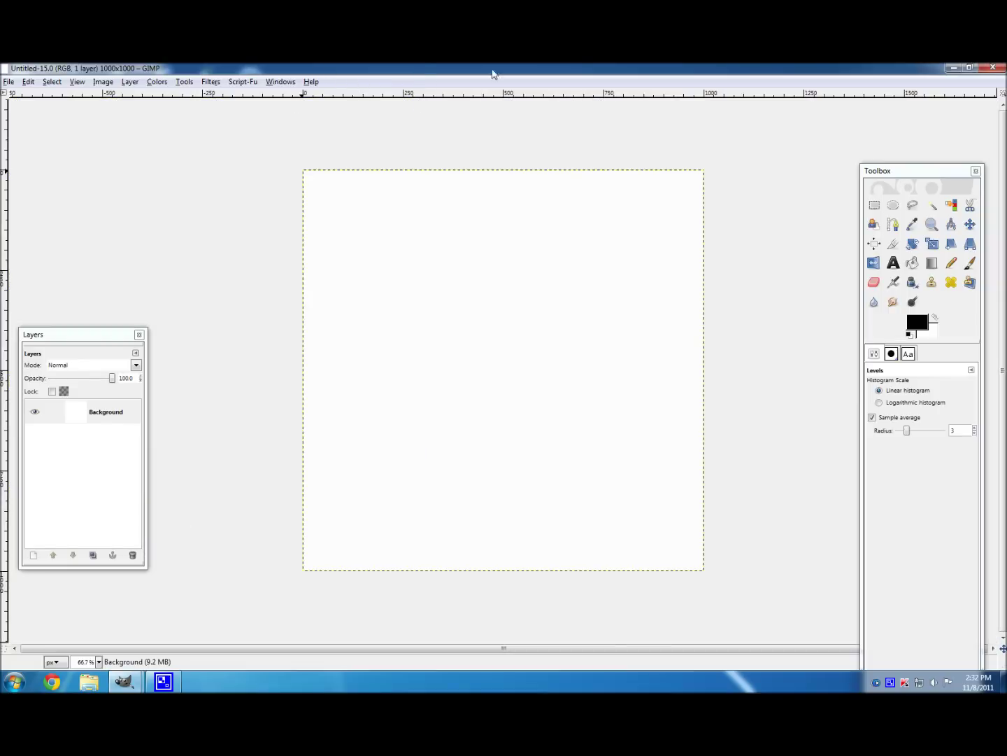
click(913, 176)
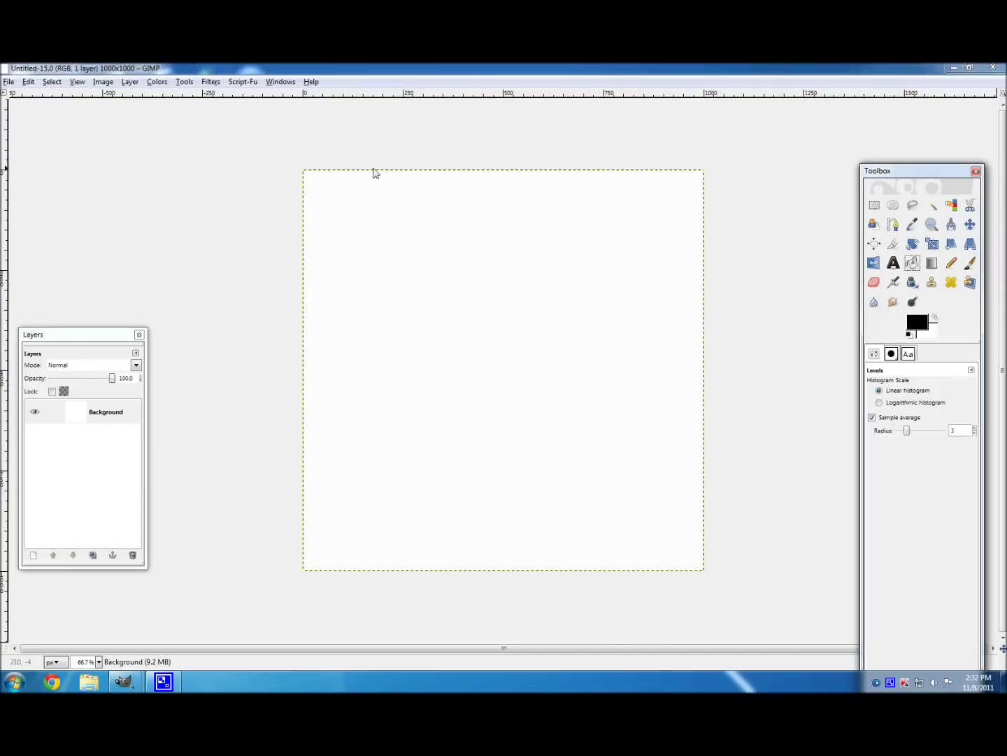
Step: Render Solid Noise clouds (detail 15, size 4.0) onto the Background layer
click(97, 417)
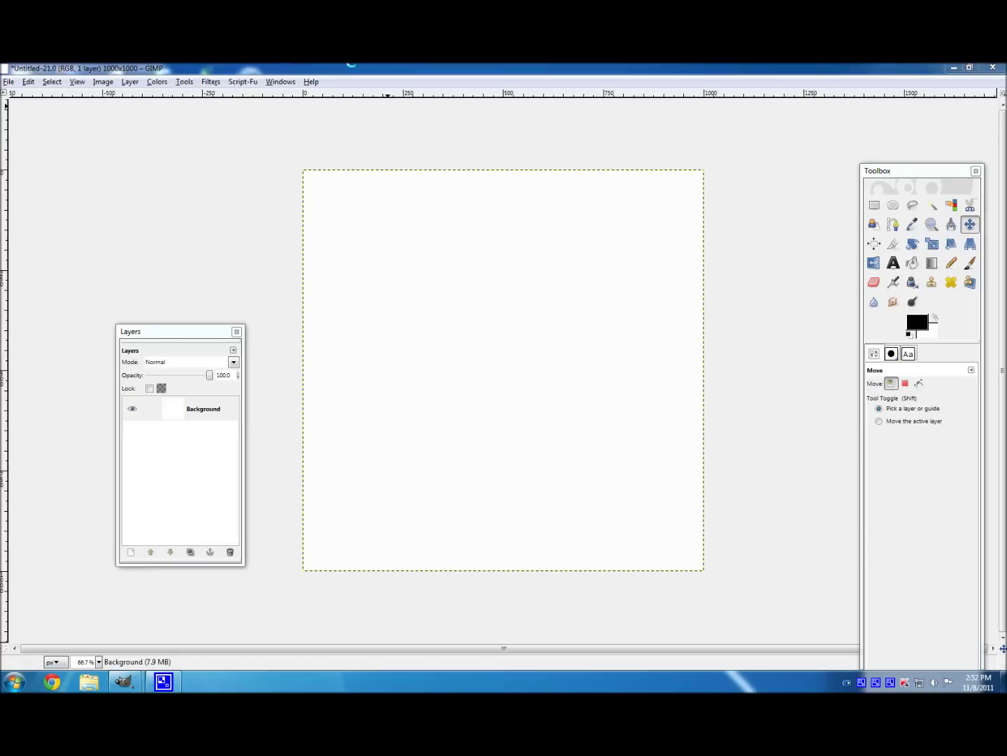
click(214, 82)
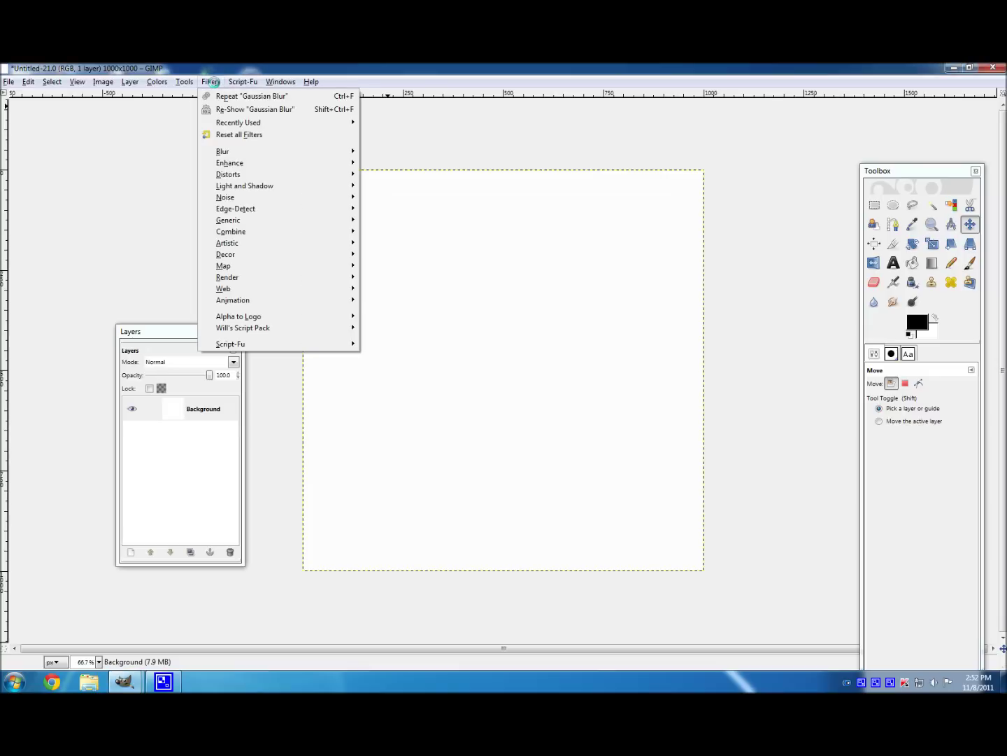
mouse_move(250, 277)
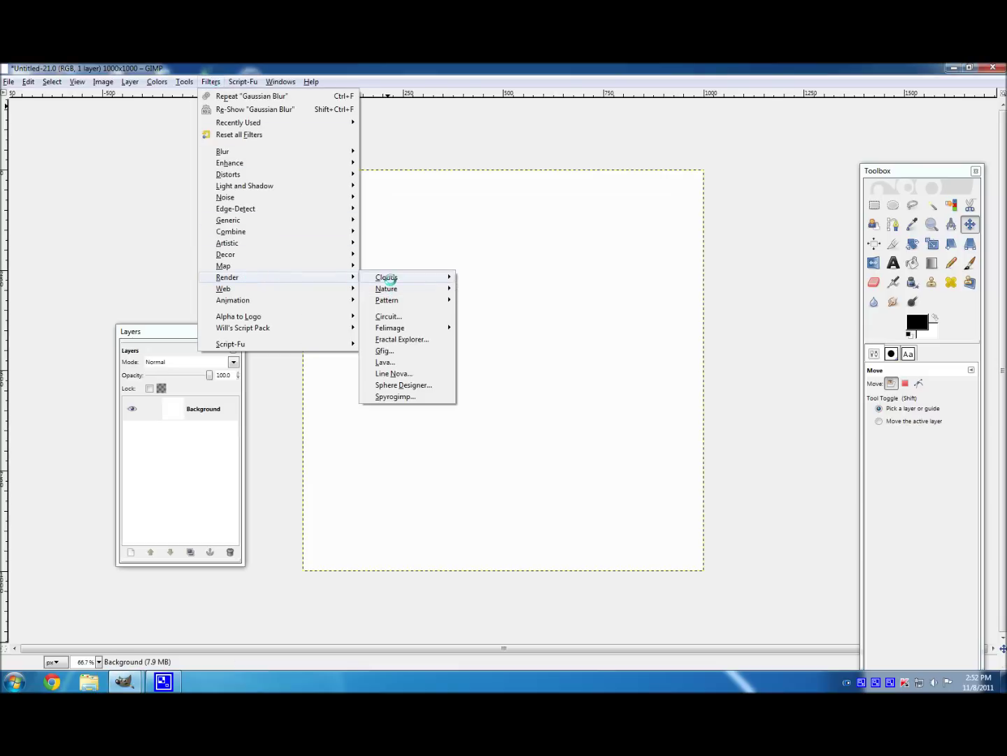
mouse_move(396, 277)
click(497, 300)
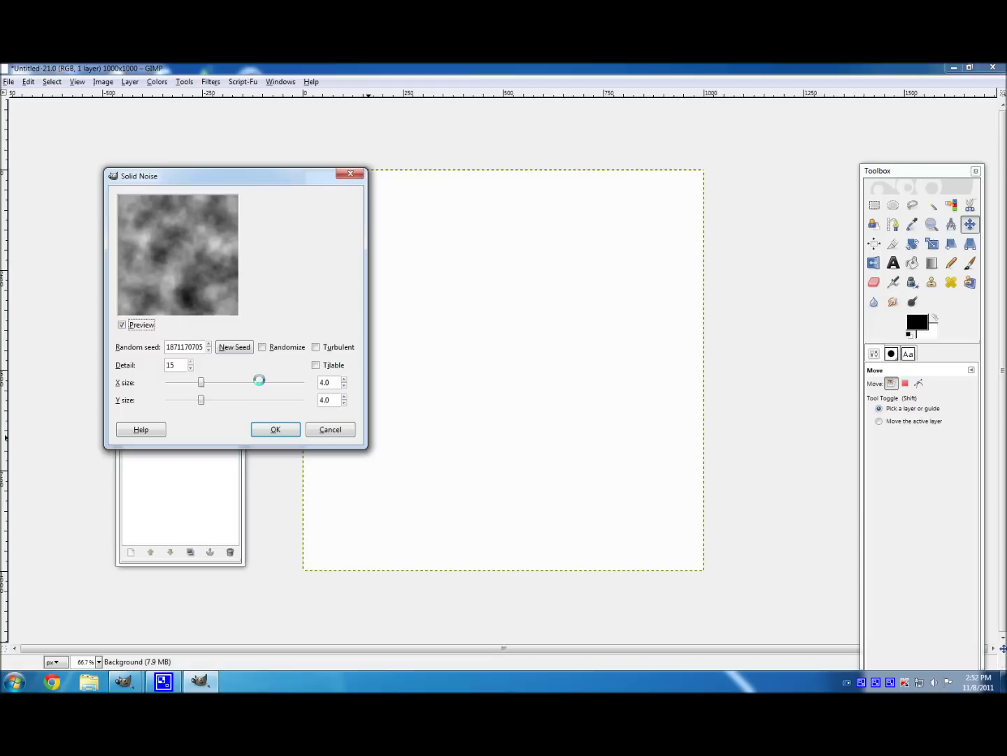
click(272, 429)
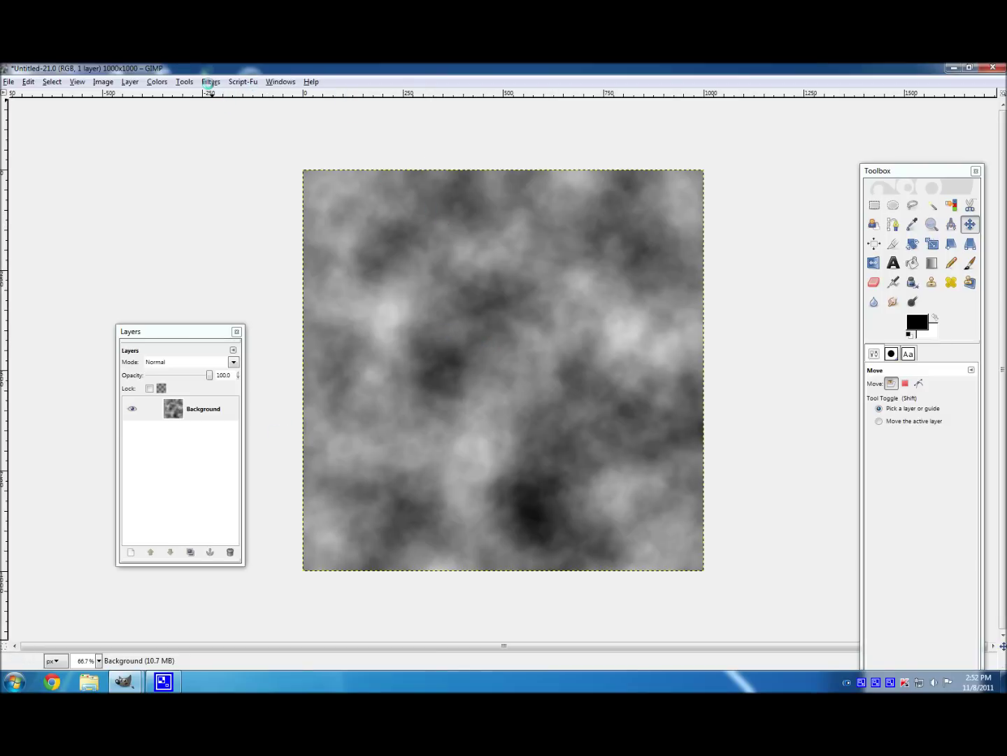
click(210, 84)
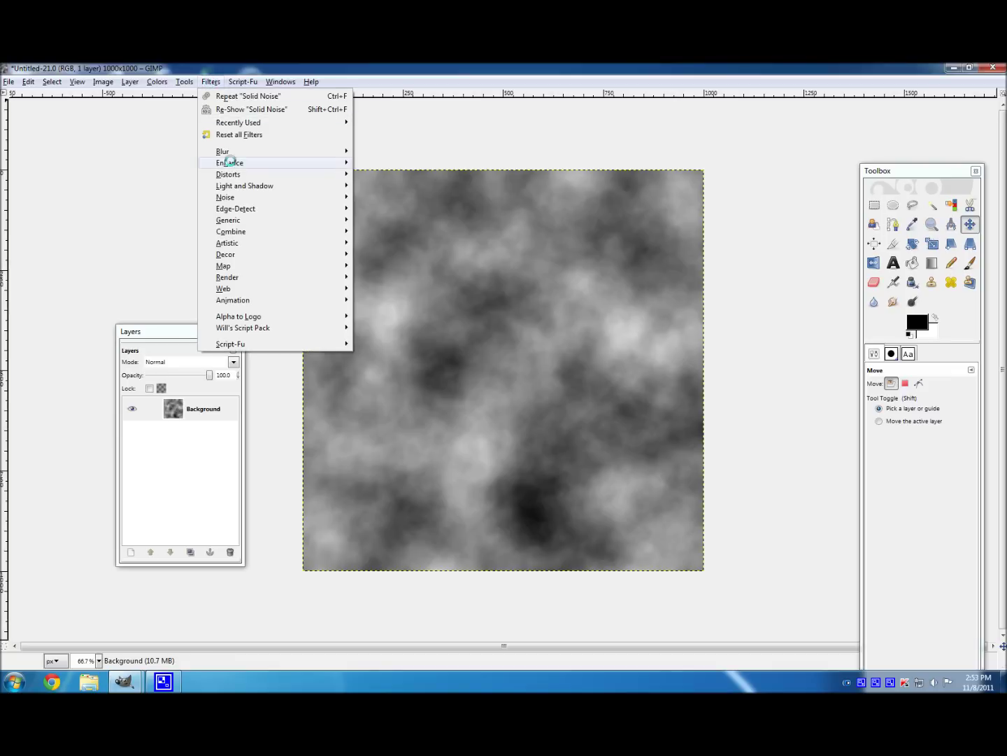
Step: Sharpen the cloud noise with Unsharp Mask, radius 5.0 and amount 3.57
mouse_move(229, 163)
click(412, 242)
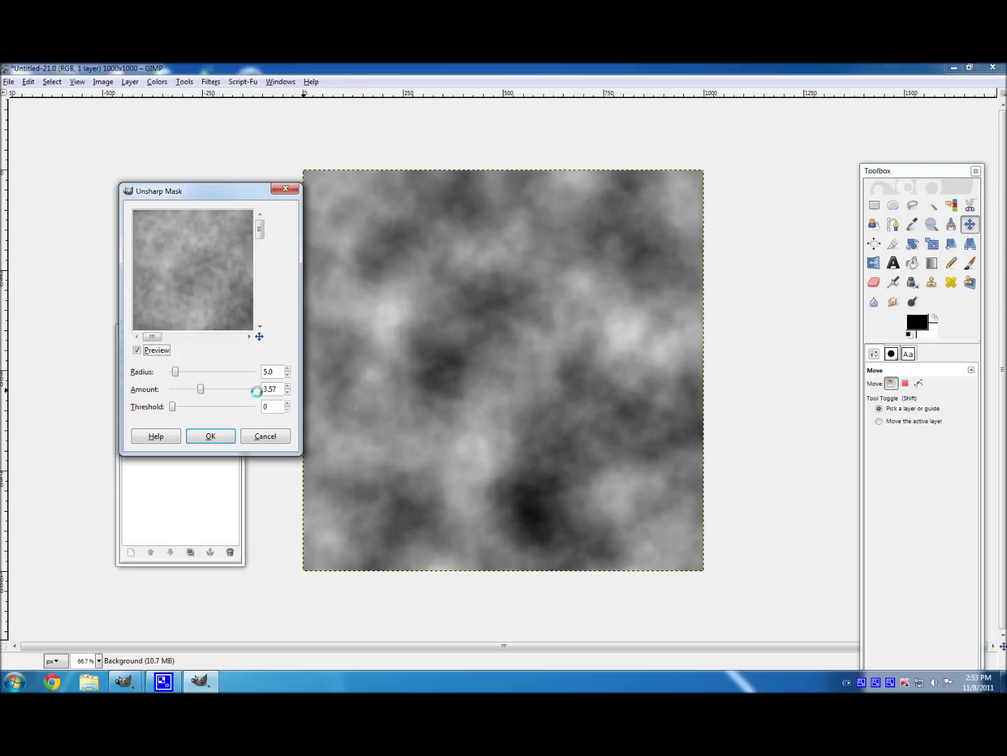
click(187, 435)
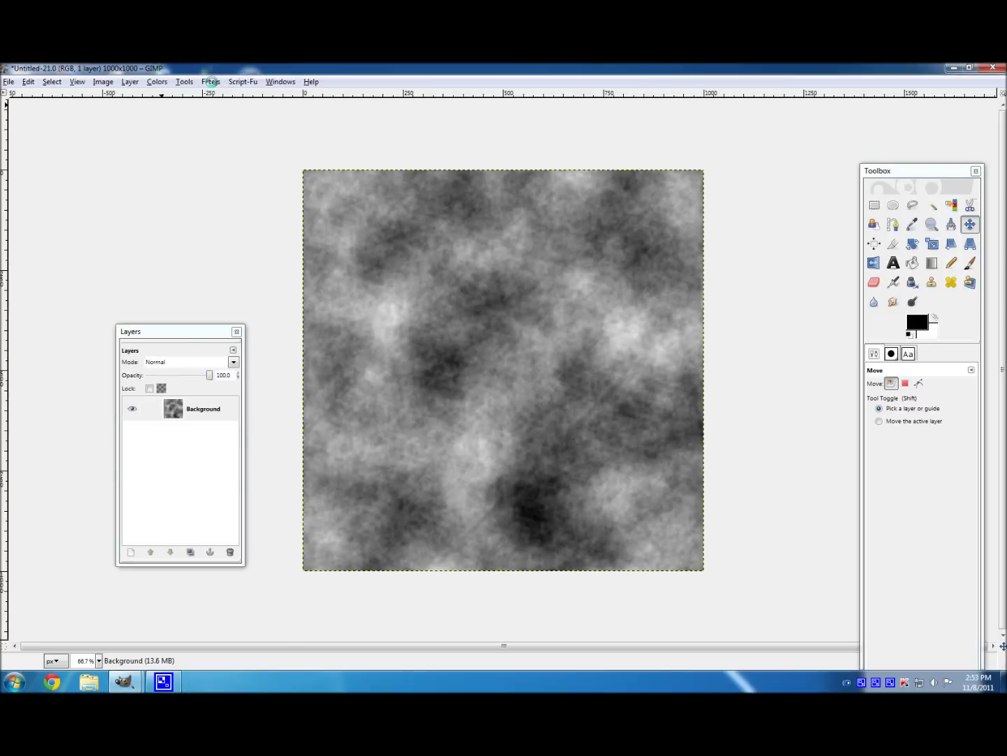
Step: Emboss the texture in Bumpmap mode with elevation 47 and depth 15
click(210, 82)
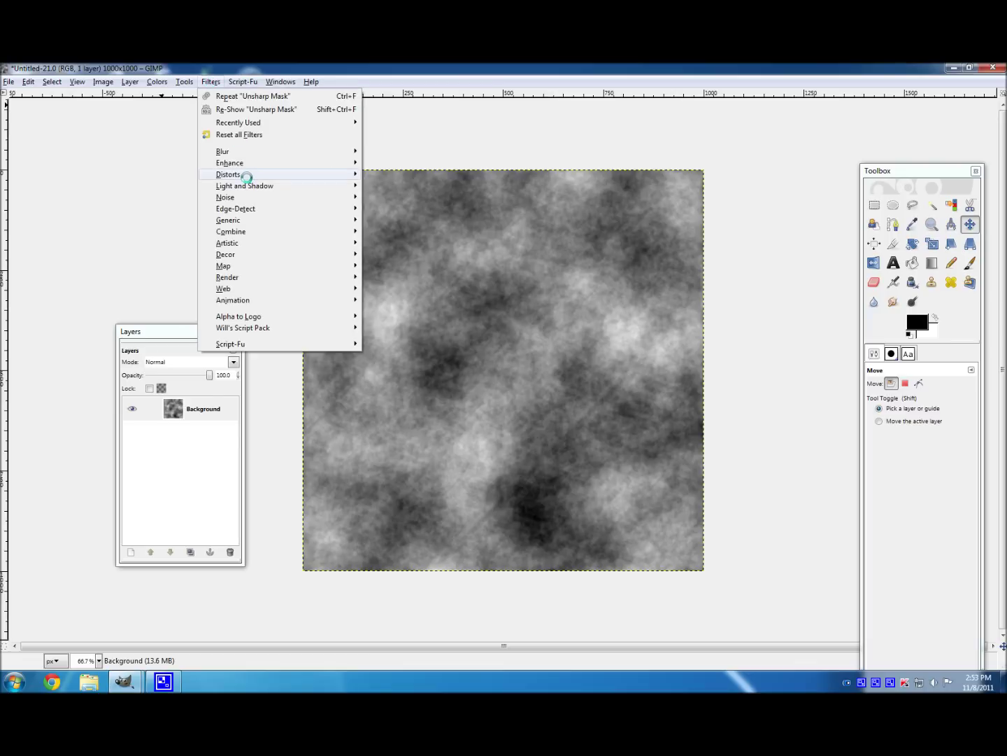
mouse_move(249, 175)
click(394, 198)
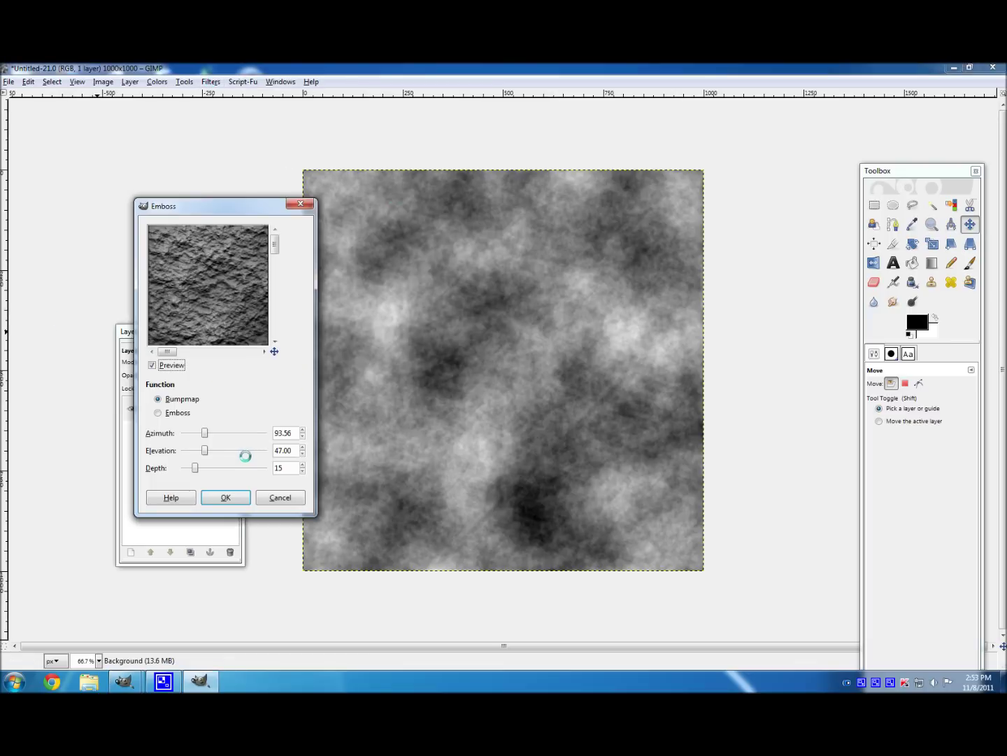
click(171, 397)
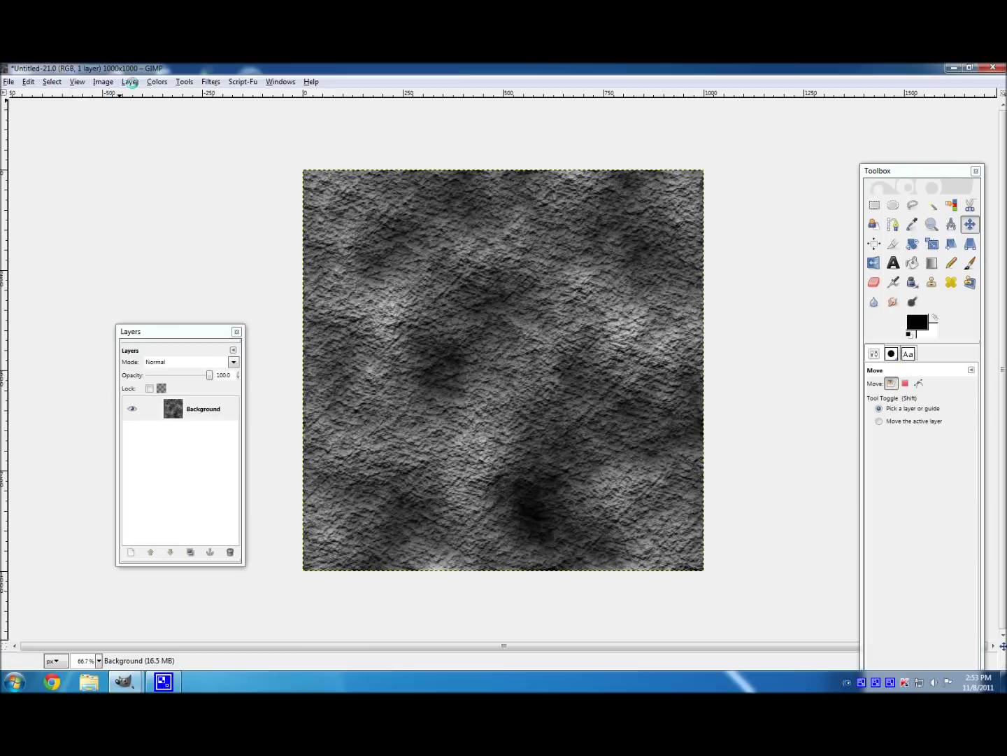
Step: Reduce the rock texture's contrast to -60 with Brightness-Contrast, brightness left at 0
click(156, 81)
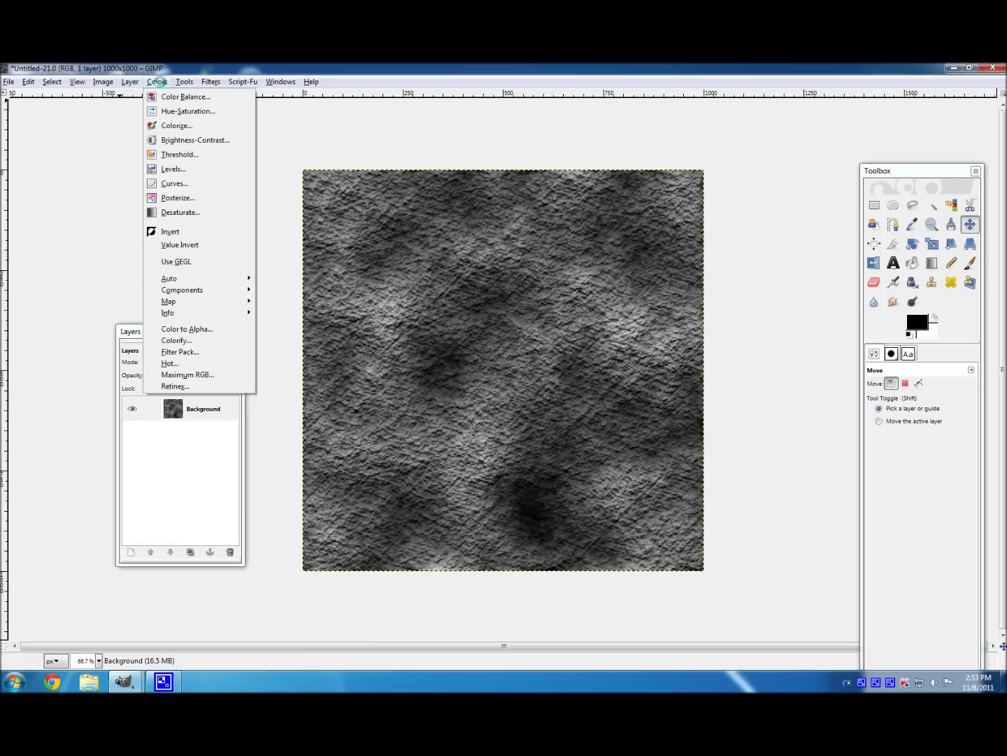
click(199, 141)
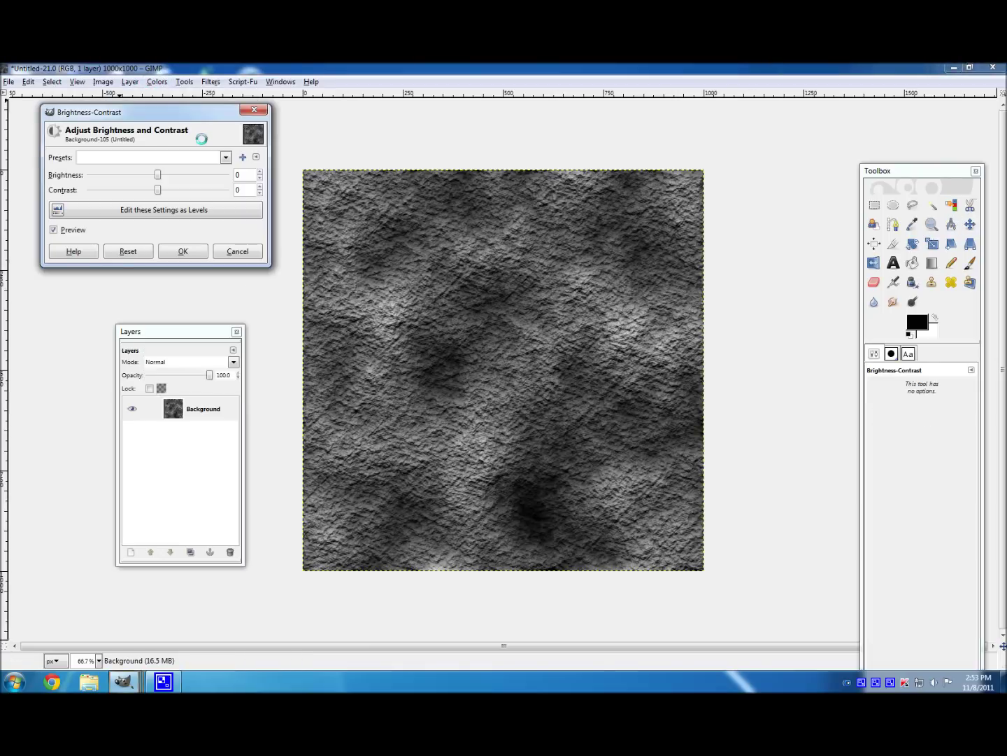
drag(159, 189, 130, 192)
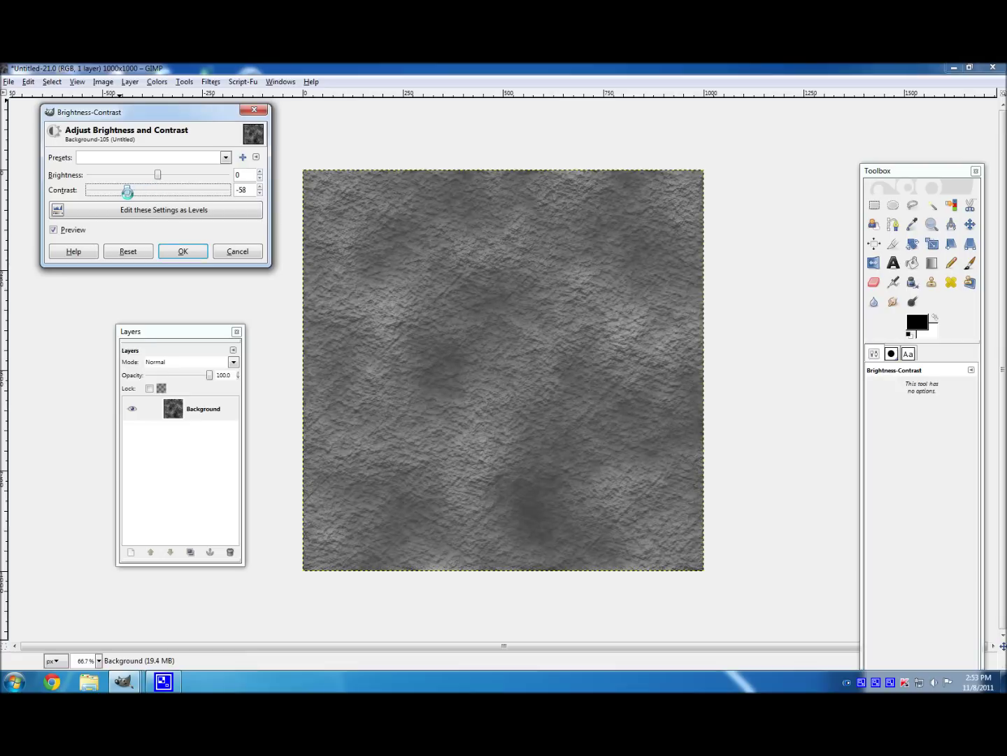
drag(129, 193, 126, 194)
click(258, 193)
click(259, 192)
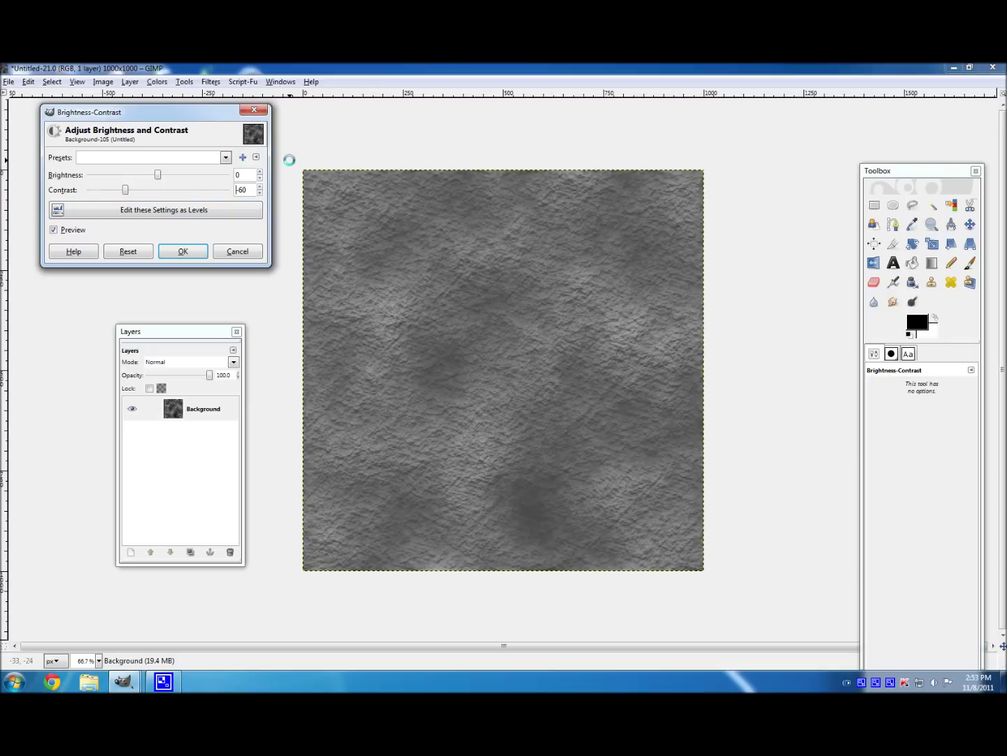
click(182, 251)
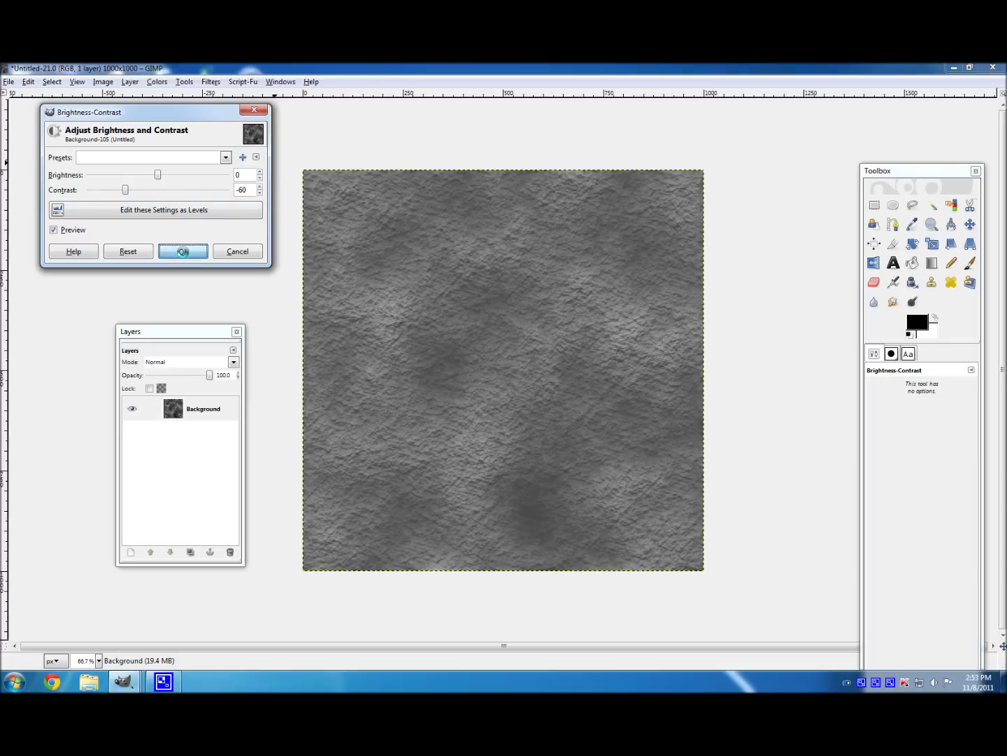
click(157, 81)
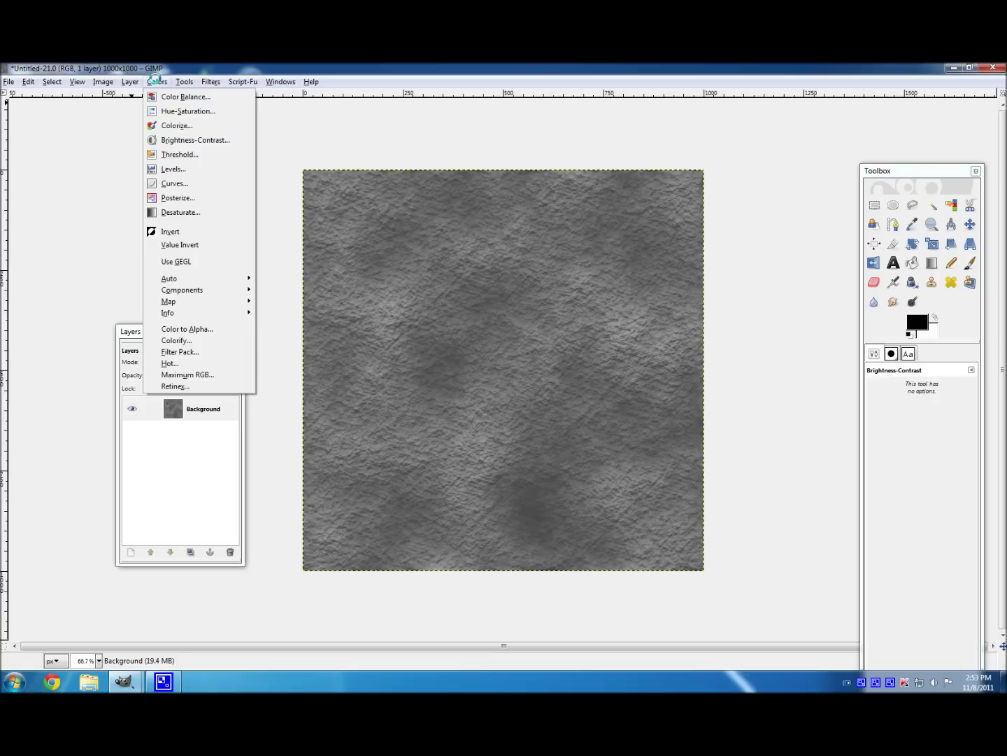
Step: Colorize the grey texture with hue 36 and saturation 31 for a sandy brown
click(196, 129)
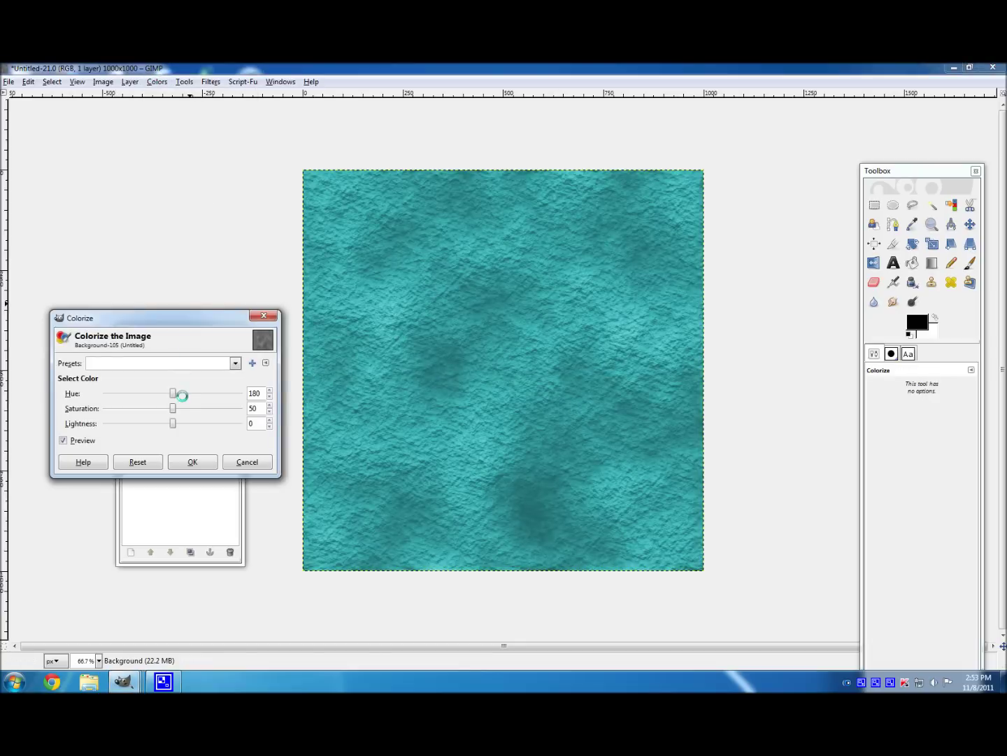
drag(172, 393, 162, 425)
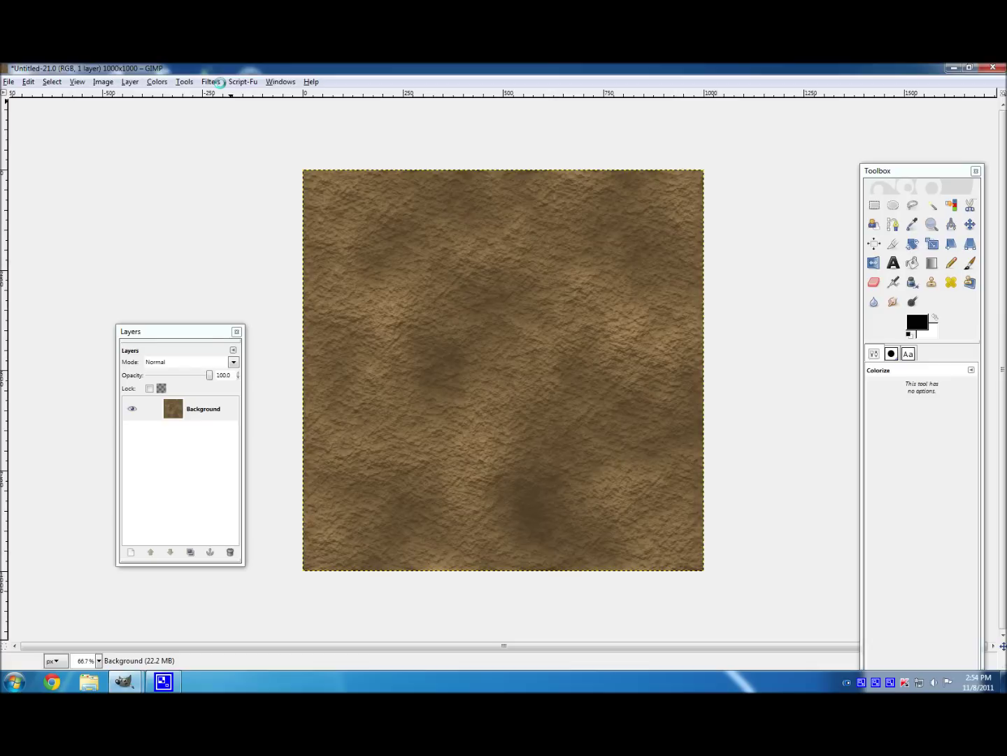
Step: Commit the sandy brown Colorize tint on the texture
click(219, 82)
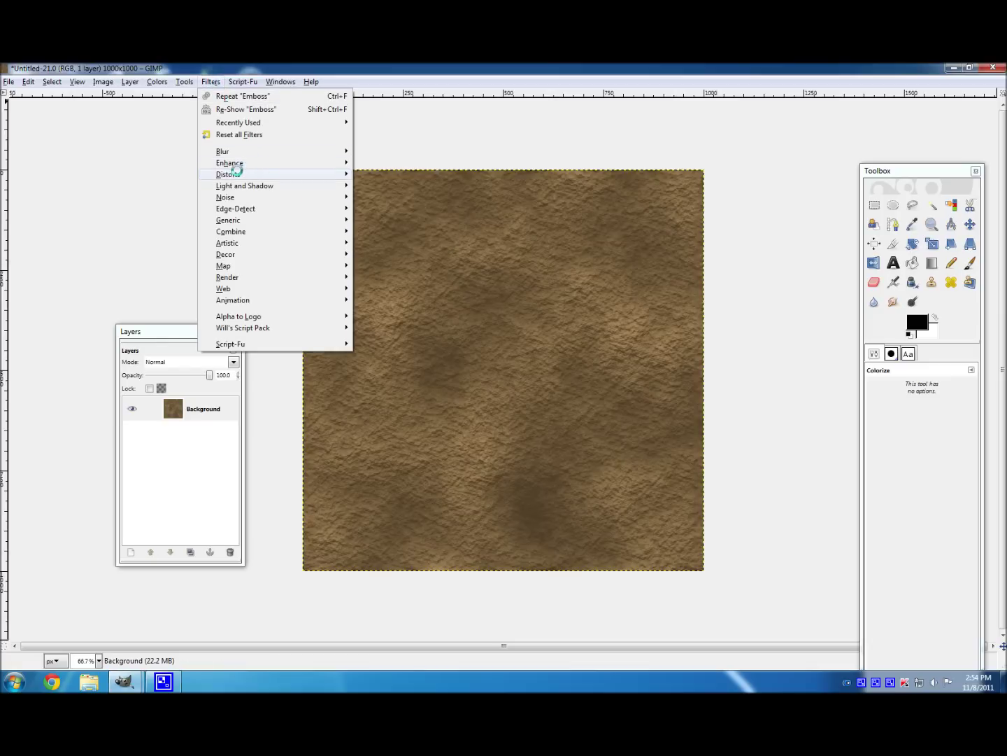
Step: Apply Lens Effect with refraction 1.30, filling the surroundings with the background colour
mouse_move(249, 186)
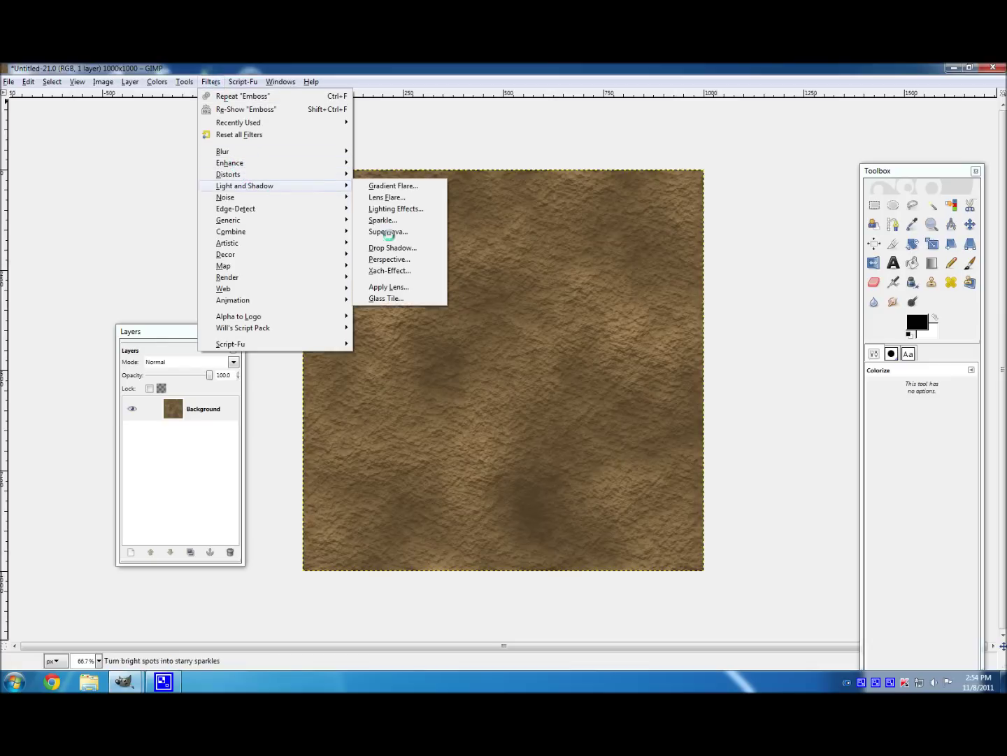
click(391, 287)
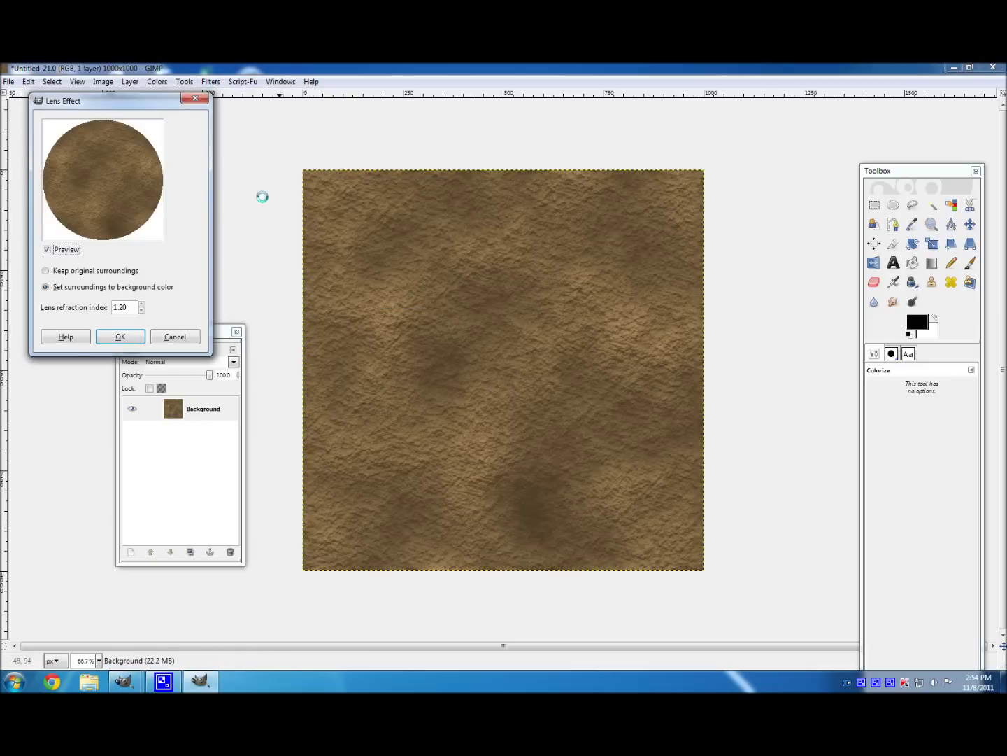
click(55, 283)
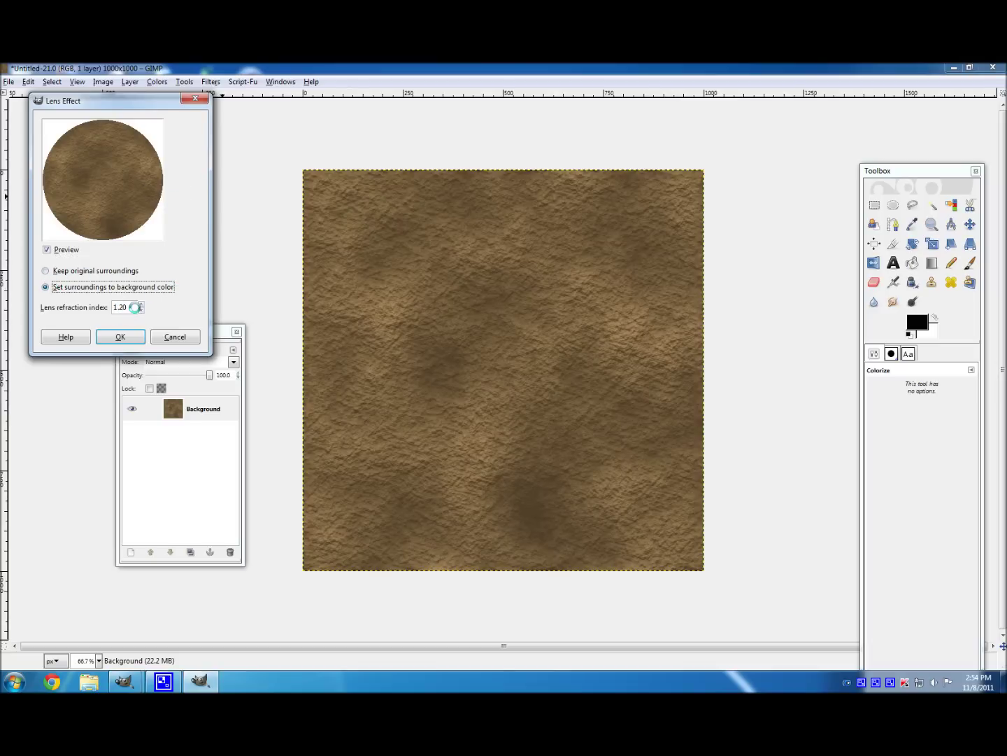
click(141, 304)
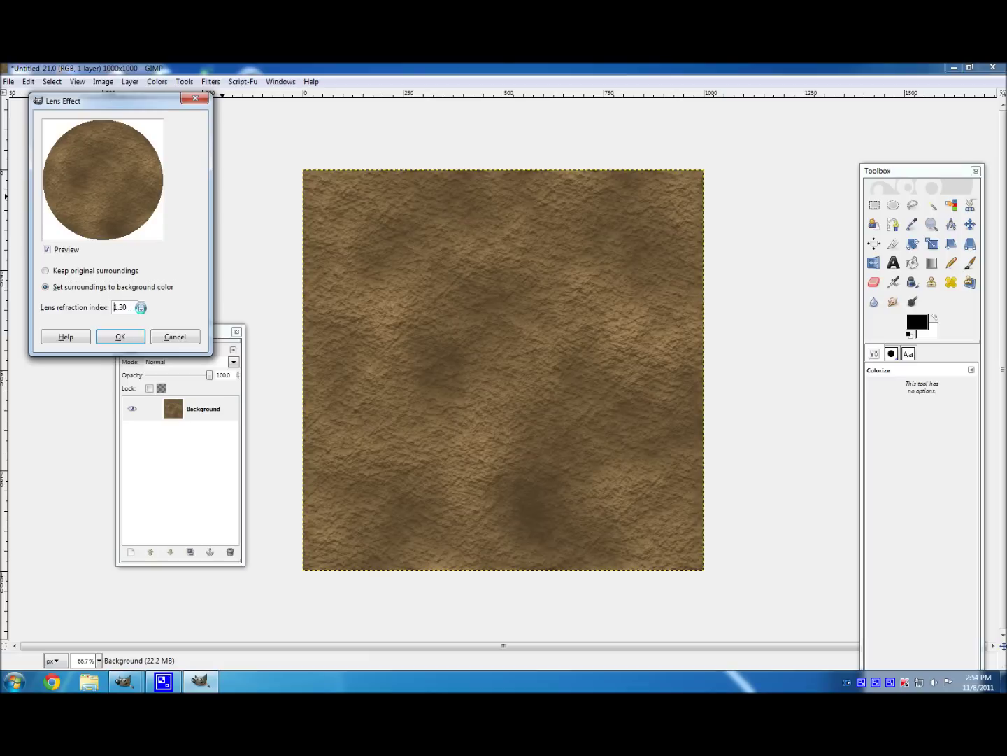
click(140, 305)
click(140, 338)
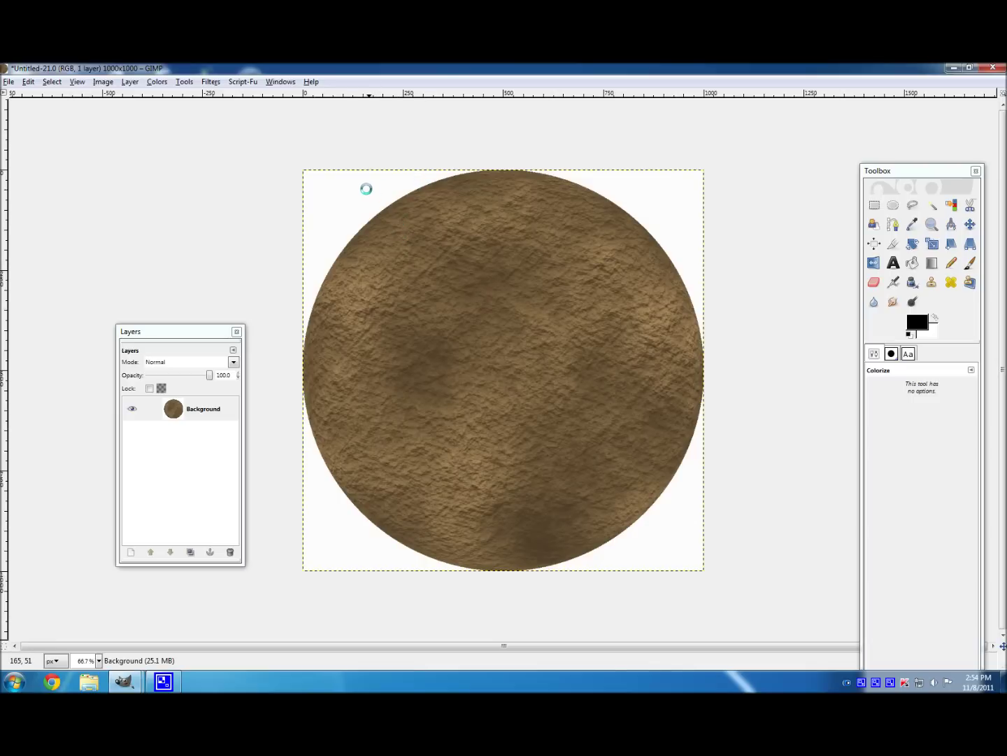
right_click(197, 411)
Step: Add an alpha channel, delete the white surroundings by colour, and clear the selection
click(253, 349)
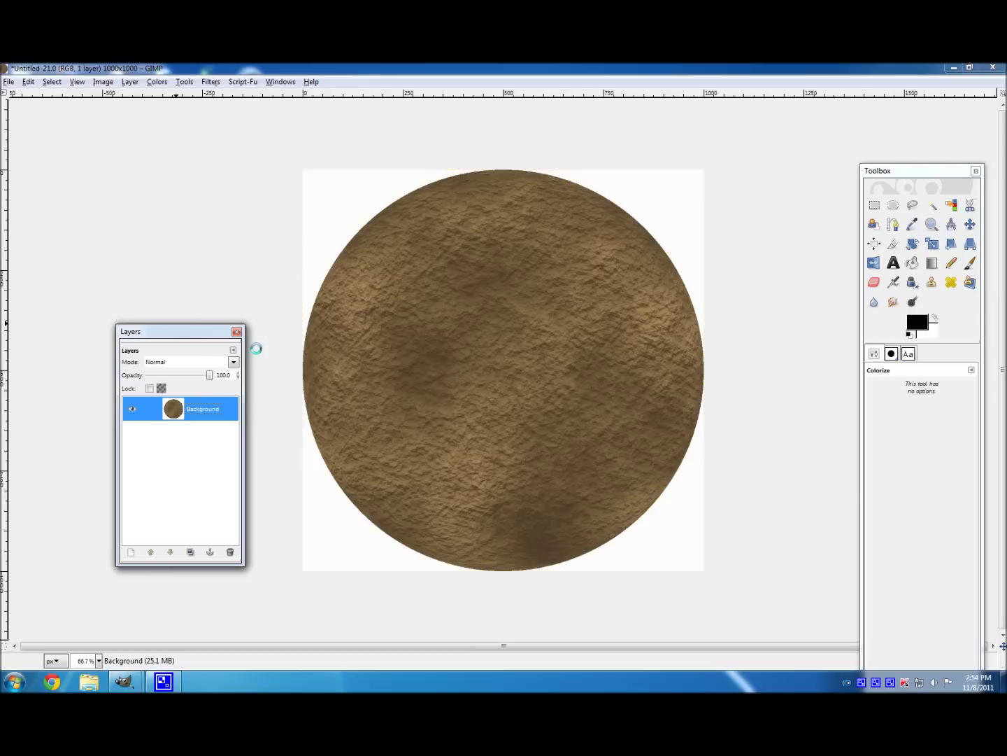
click(950, 205)
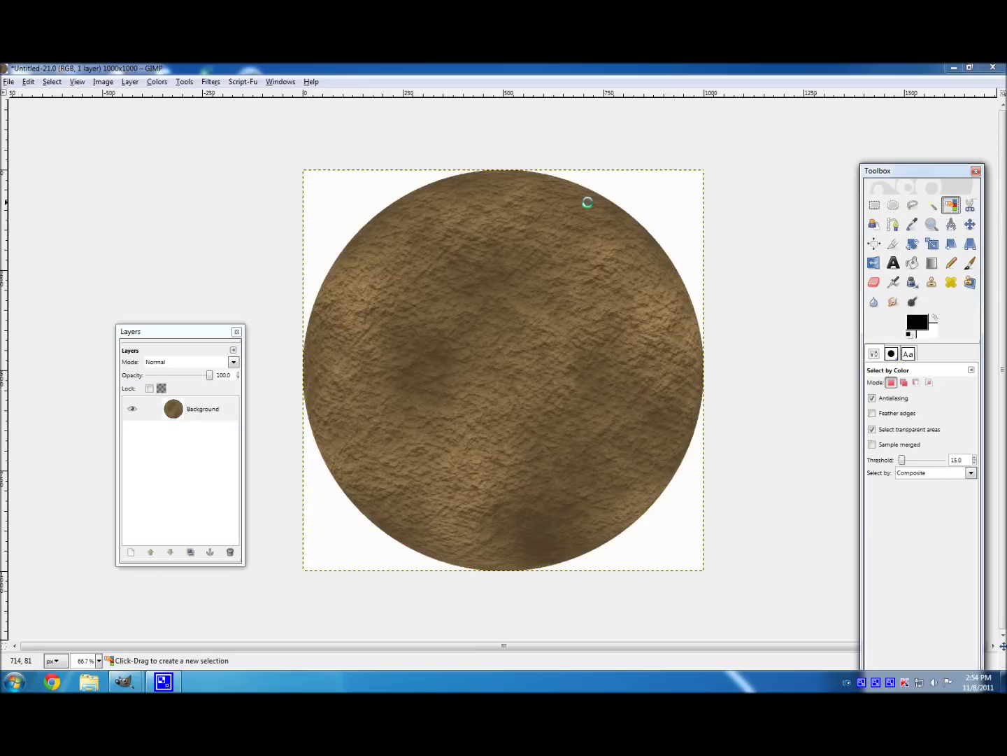
click(669, 202)
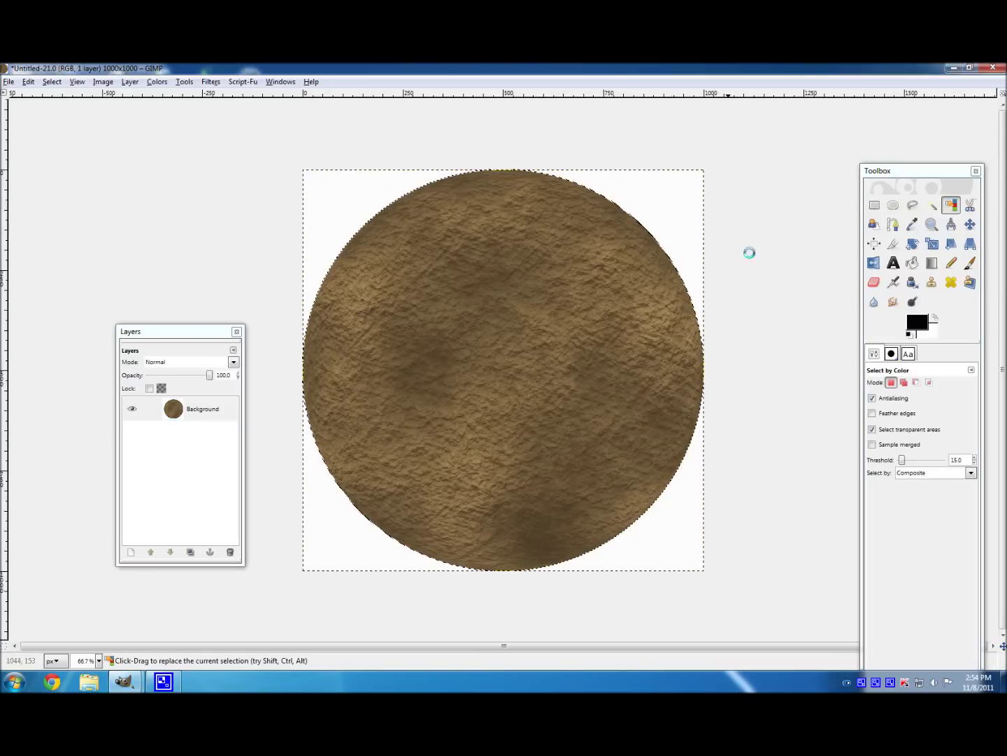
key(Delete)
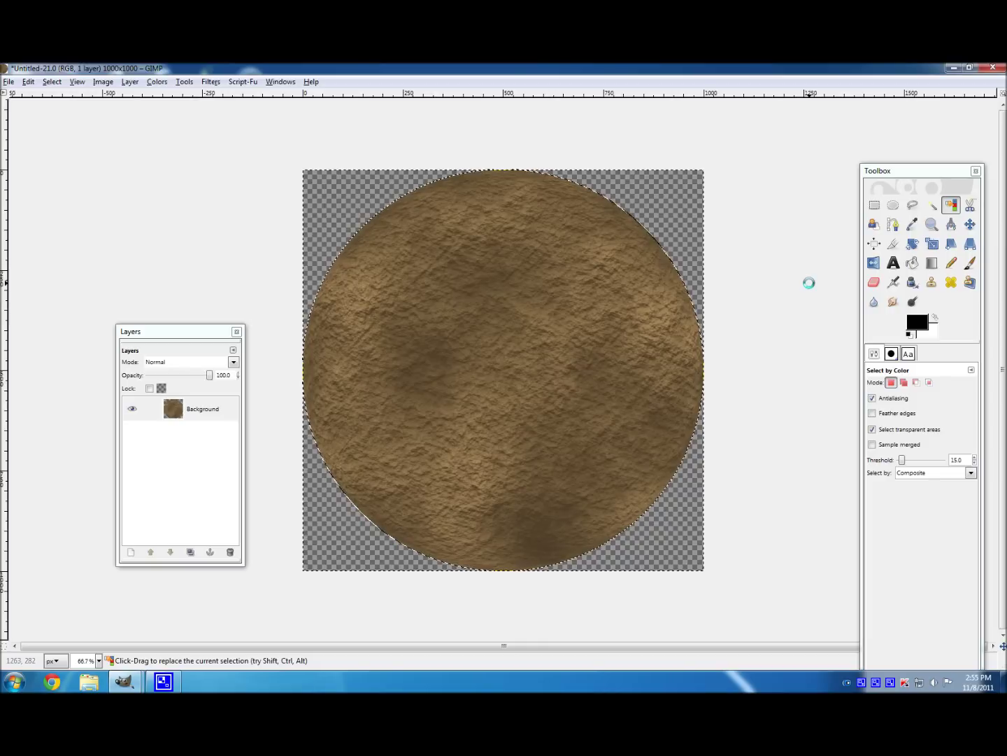
click(53, 81)
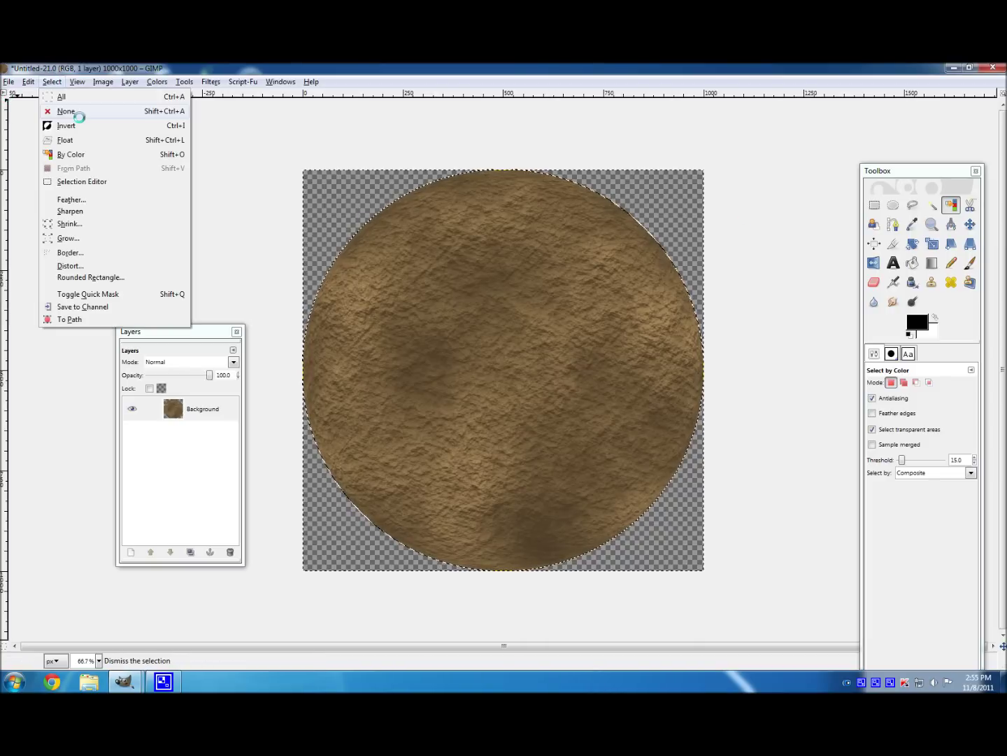
click(73, 112)
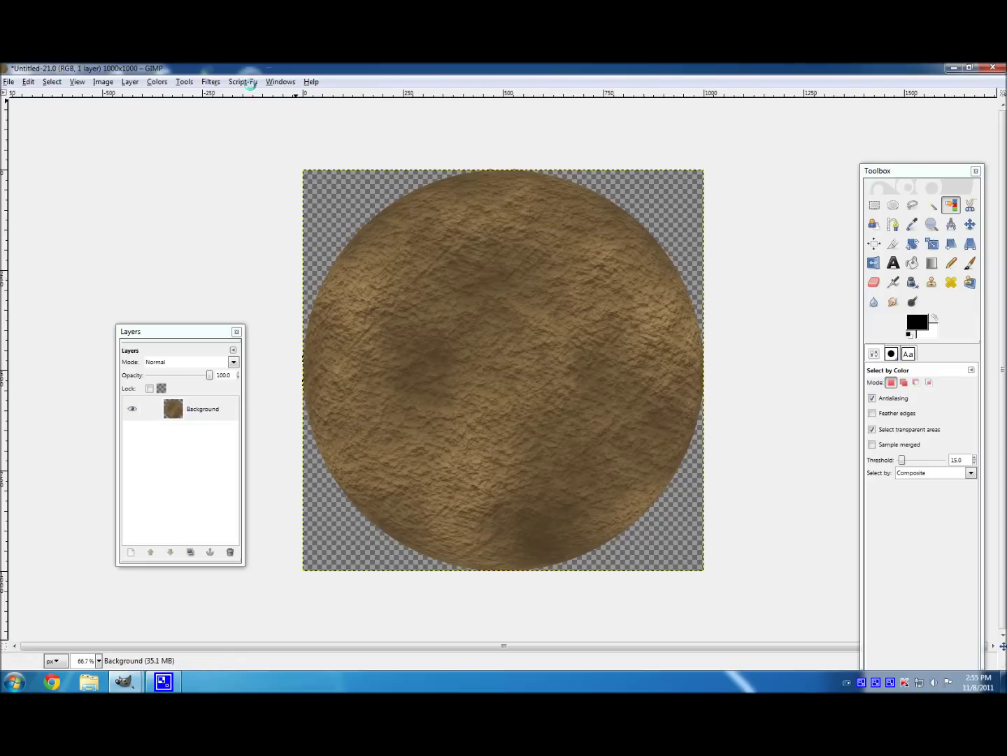
click(10, 82)
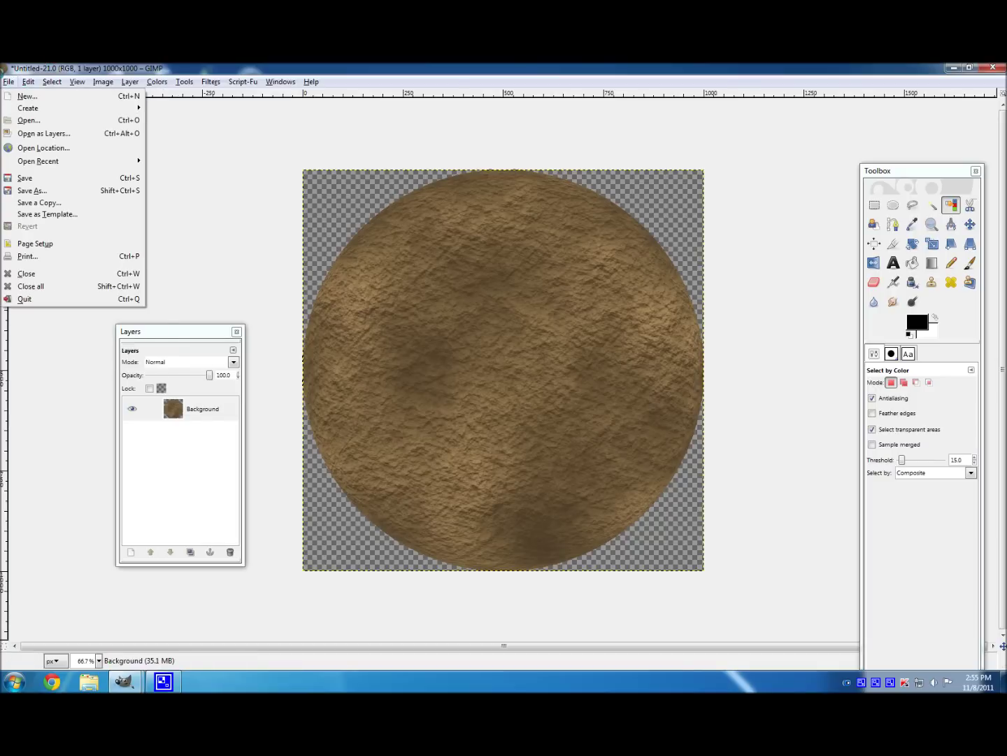
Step: Save the planet as planet.png on the Desktop with default PNG options, then close it
click(24, 180)
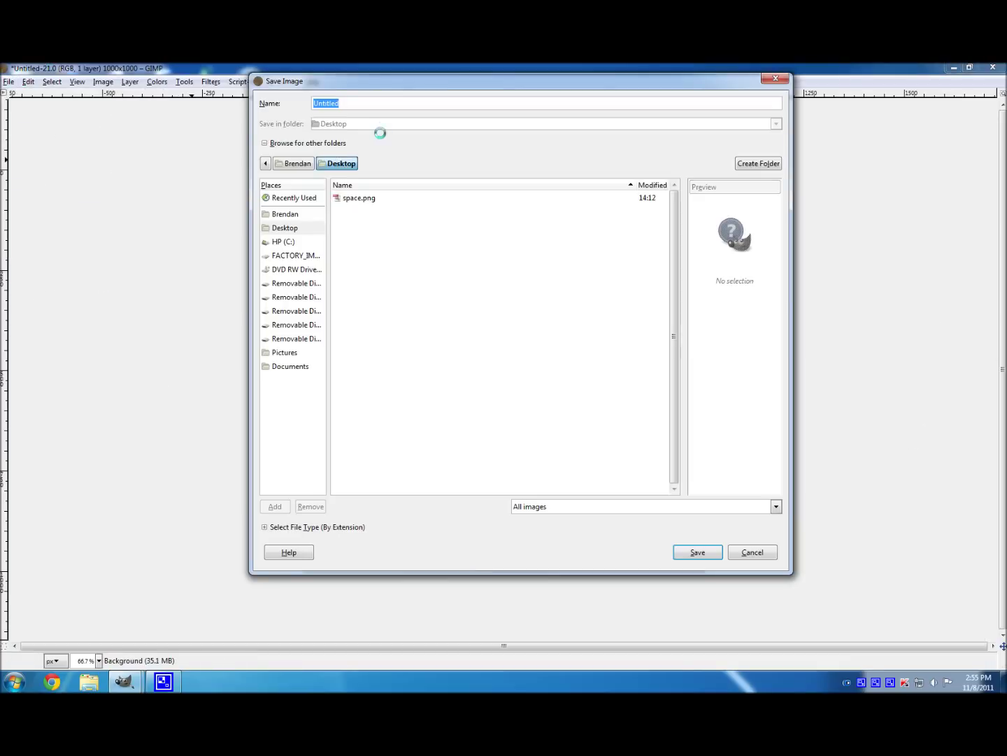
text(planet.png)
key(Return)
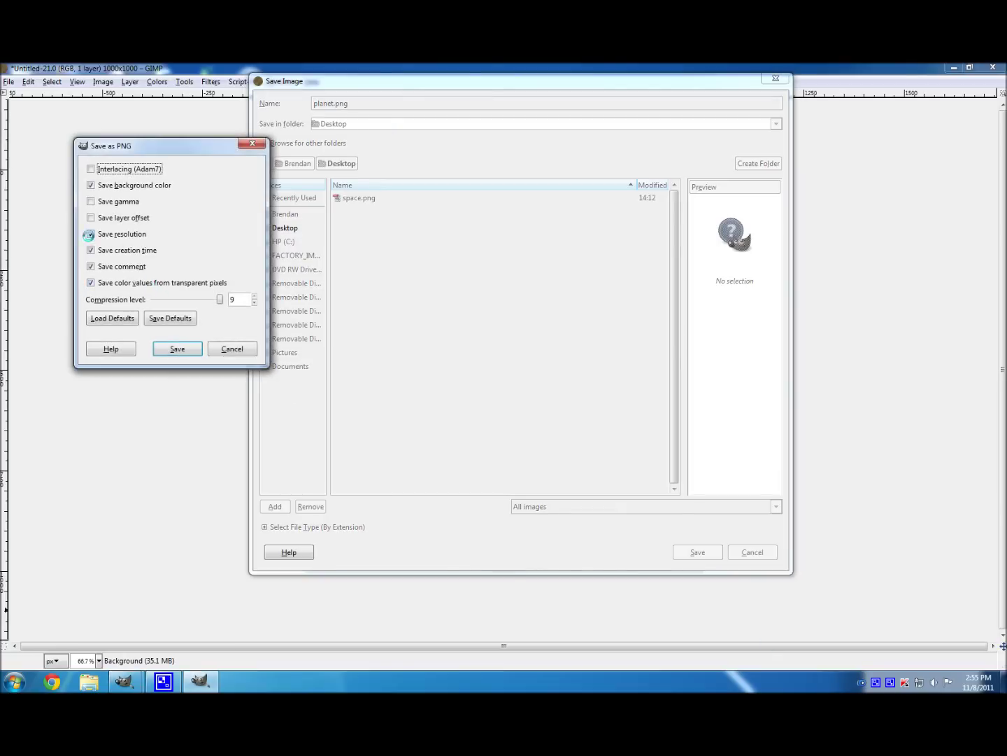
click(178, 348)
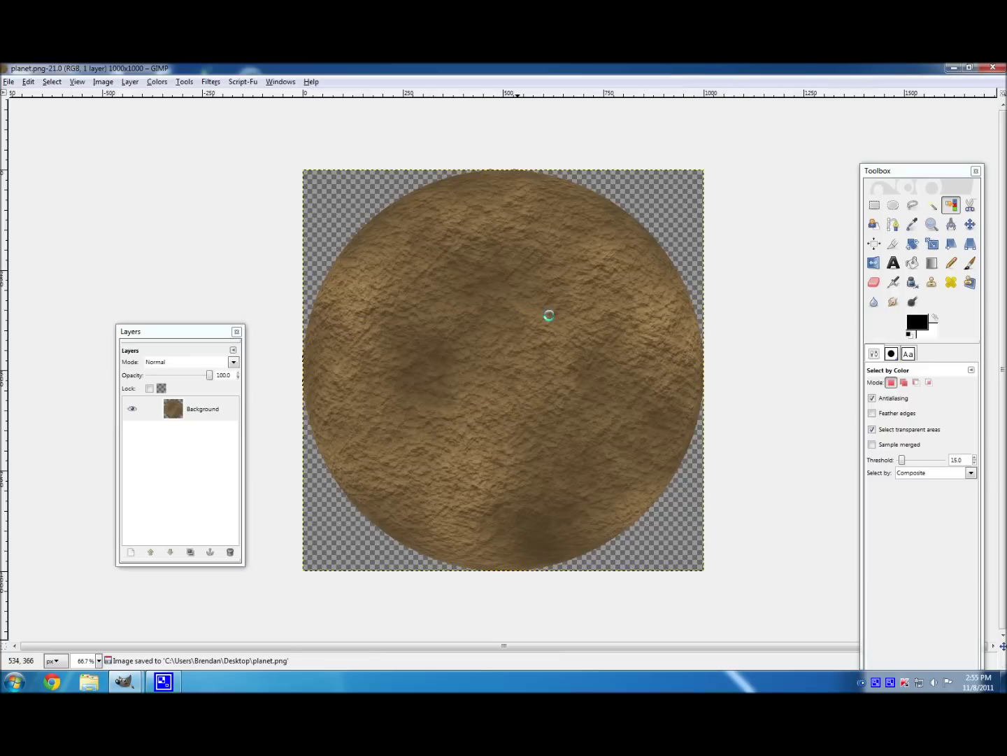
key(ctrl+w)
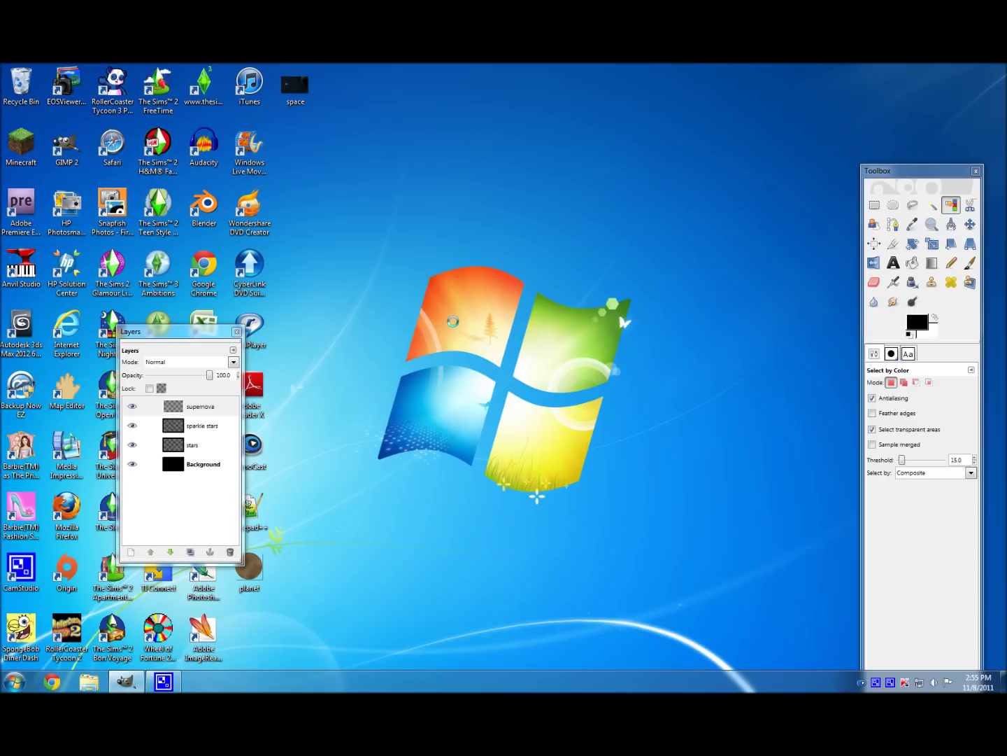
Step: Load planet.png into the starfield as a layer, then delete that planet.png layer
click(126, 682)
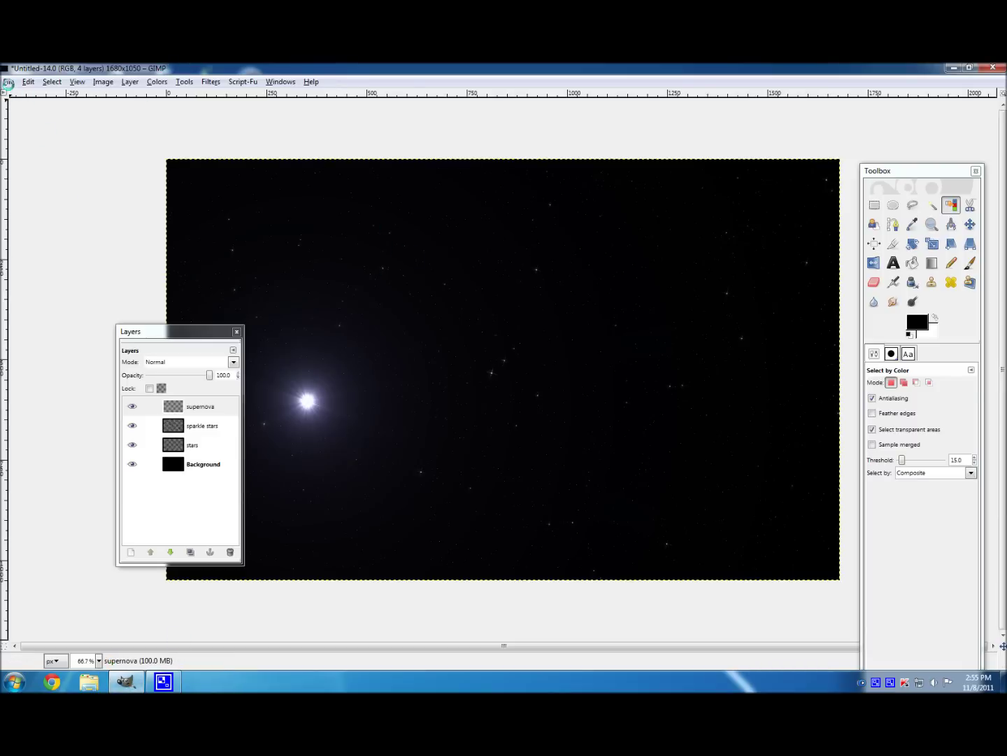
click(9, 82)
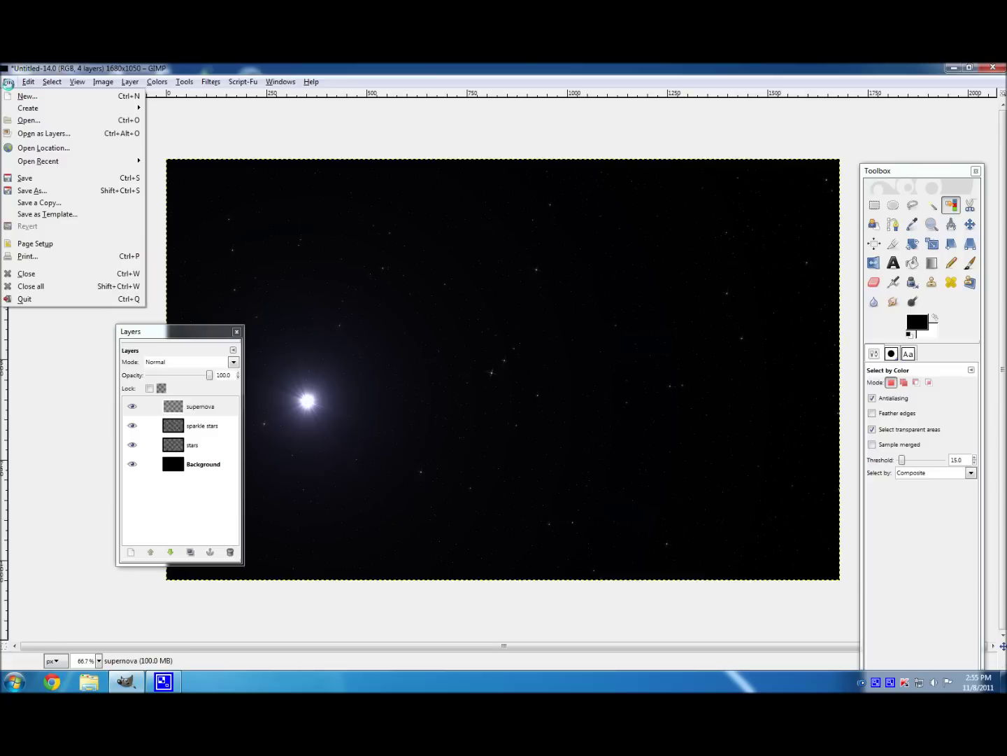
click(45, 133)
double_click(341, 375)
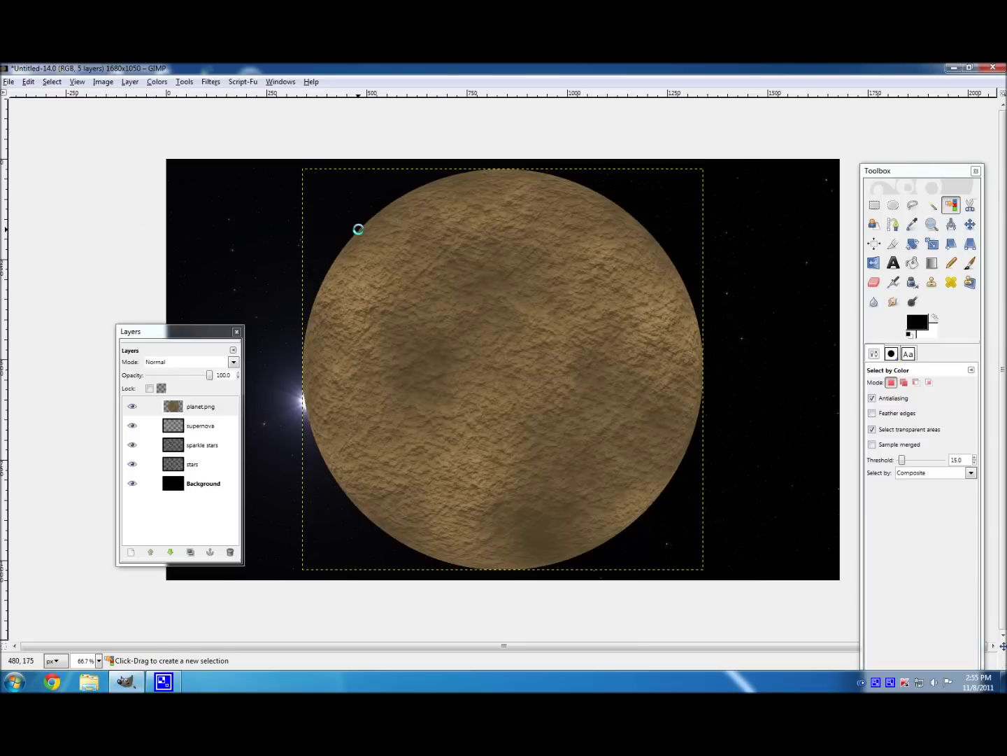
key(Delete)
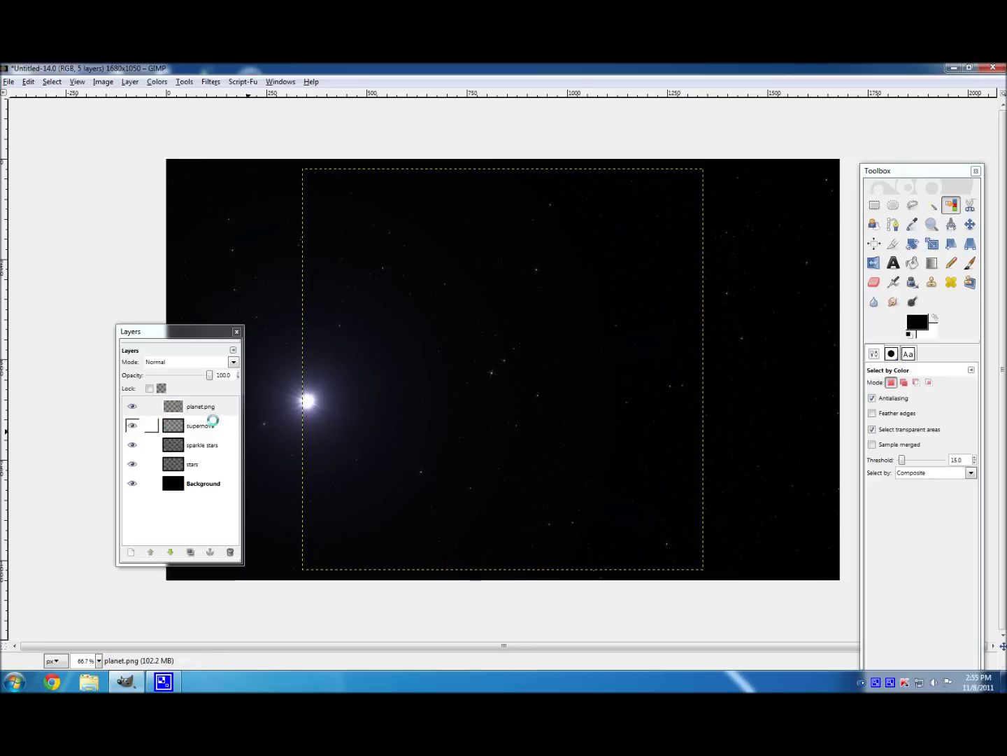
click(193, 409)
click(230, 552)
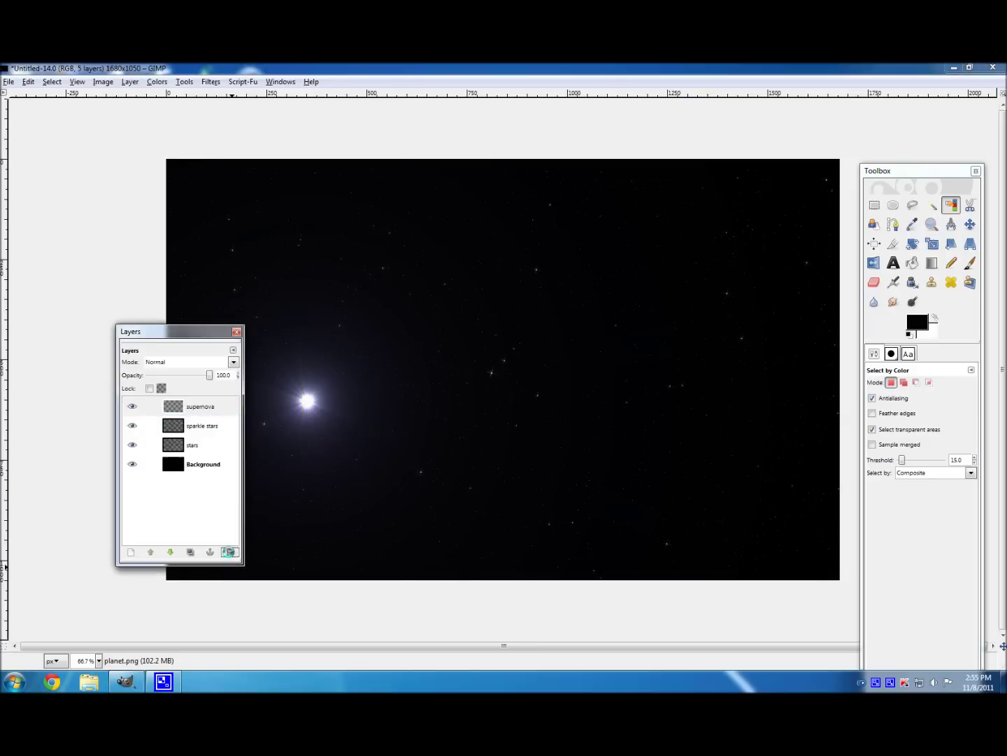
Step: Open planet.png from the Desktop as its own separate image window
click(8, 83)
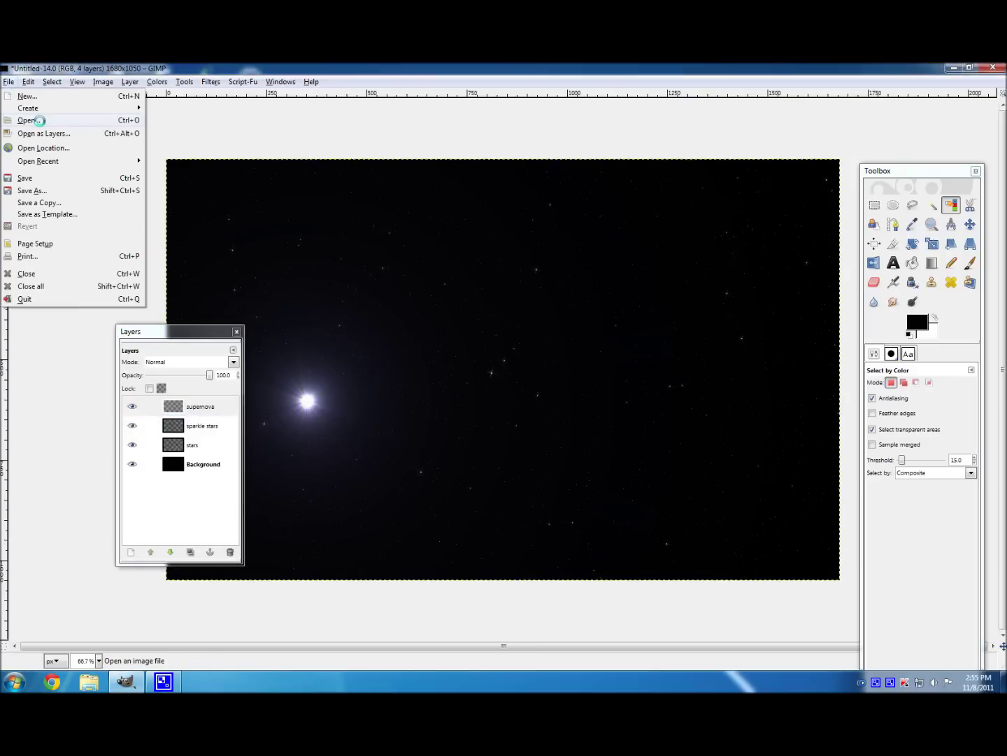
click(39, 120)
click(383, 377)
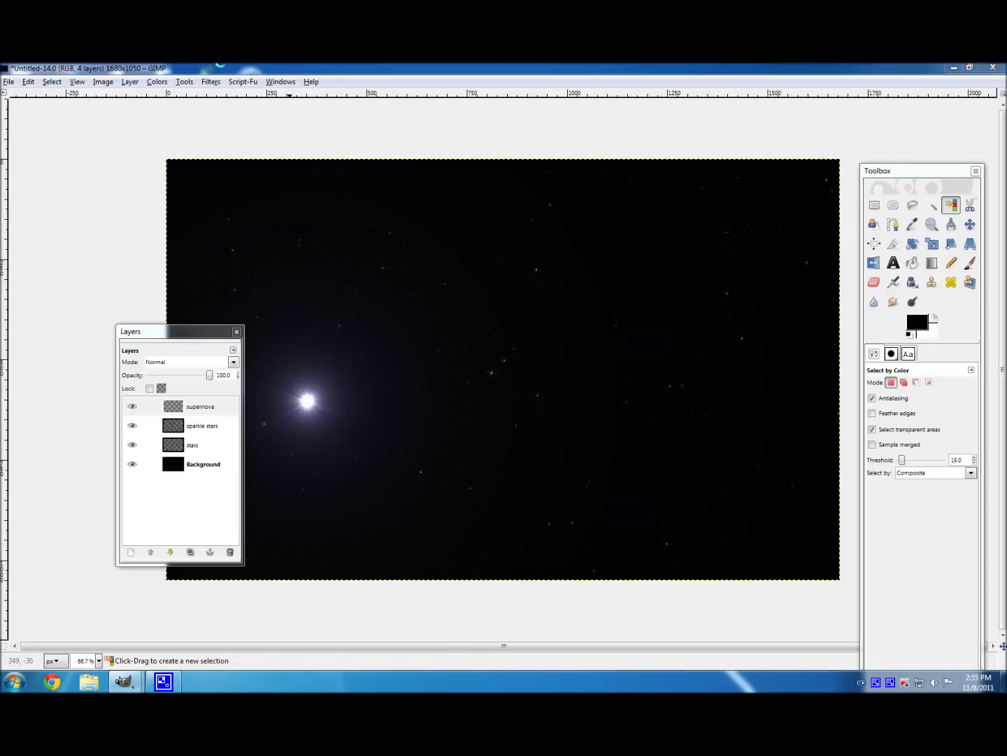
mouse_move(123, 680)
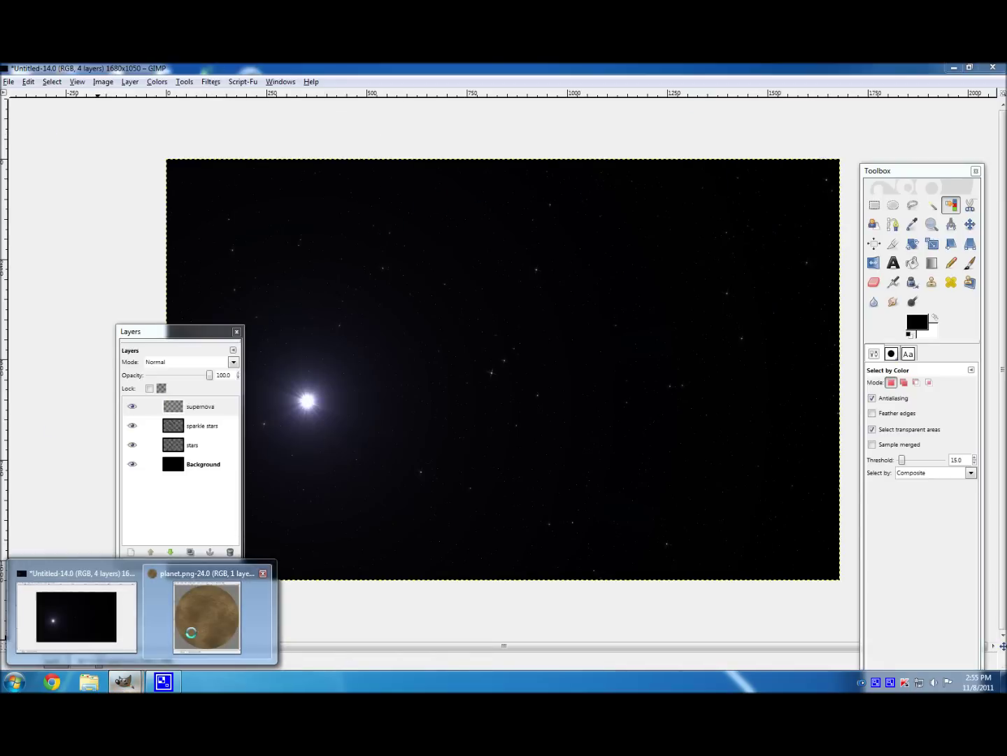
click(207, 612)
Step: Maximize the planet.png window and add a new transparent layer named shadow
double_click(310, 185)
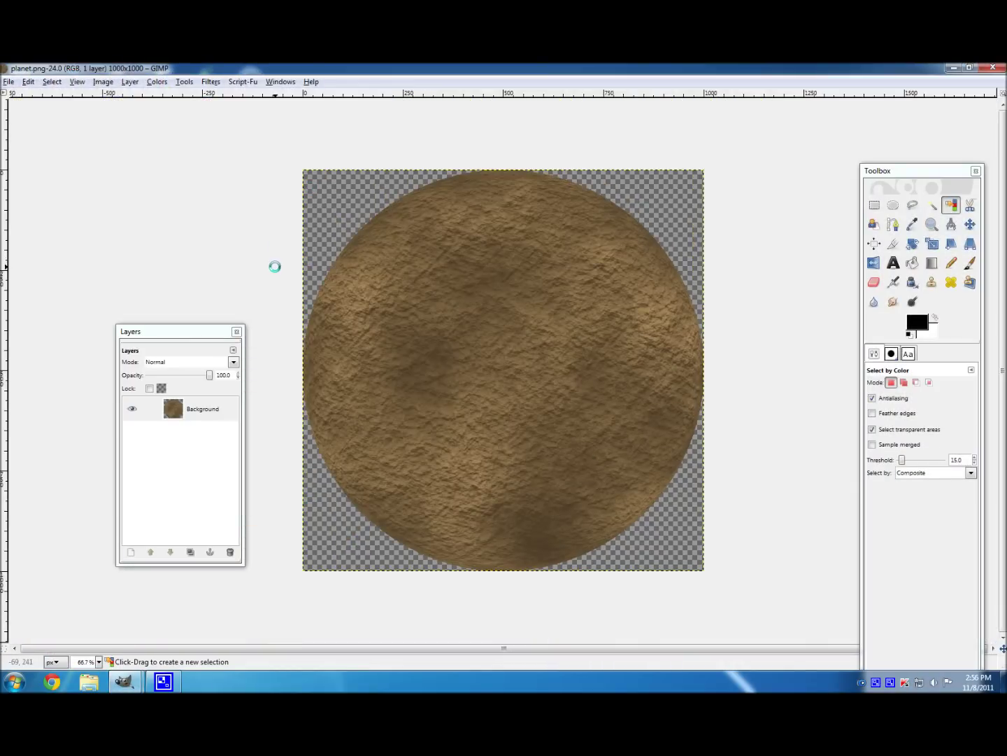
click(129, 550)
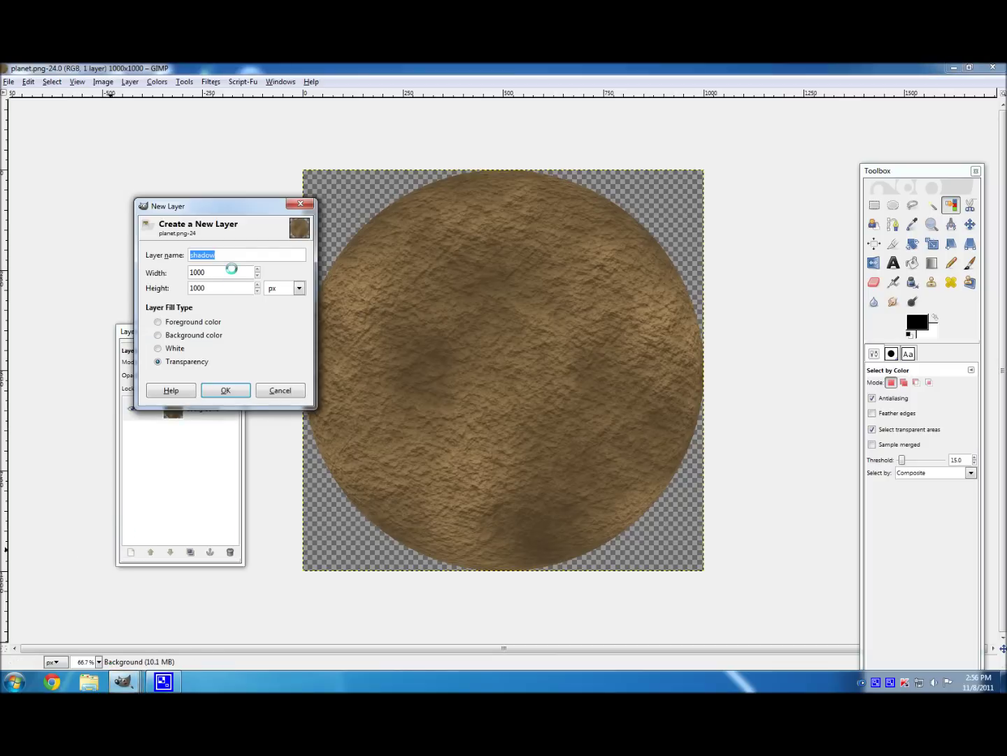
key(Return)
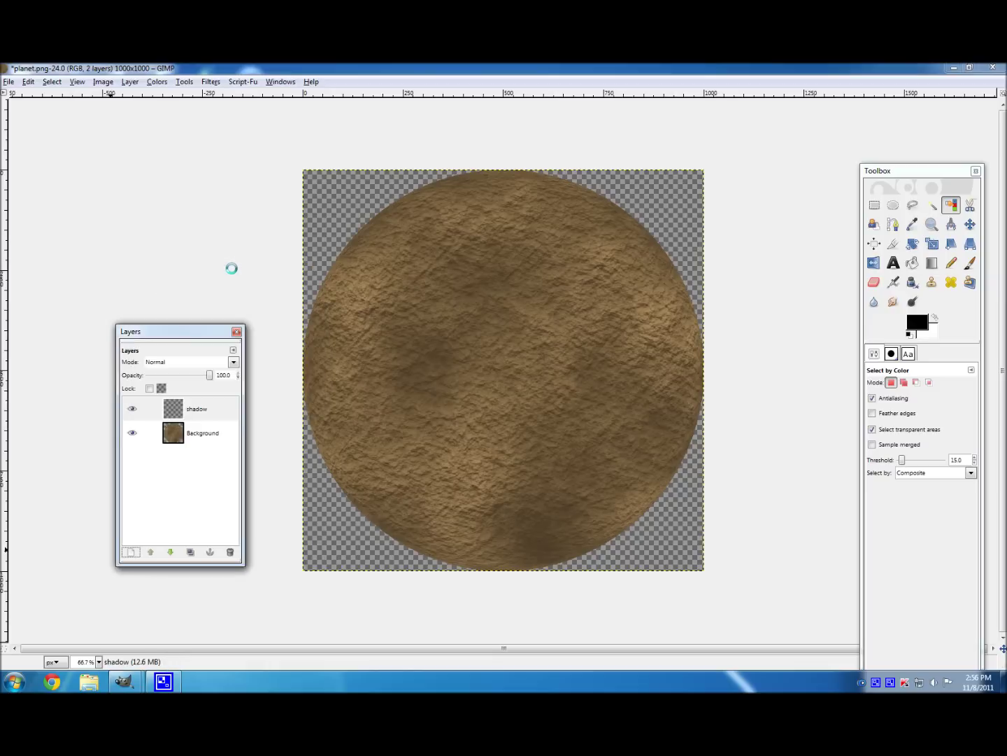
Step: Load the Background layer's alpha as a selection, then make the shadow layer active
click(203, 431)
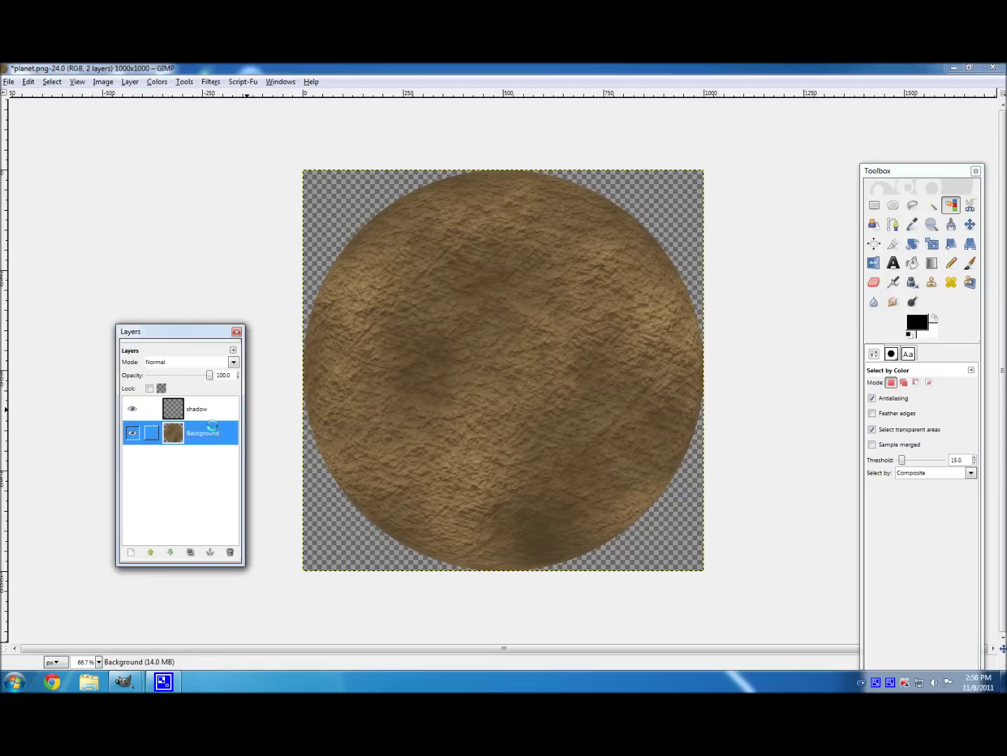
right_click(194, 433)
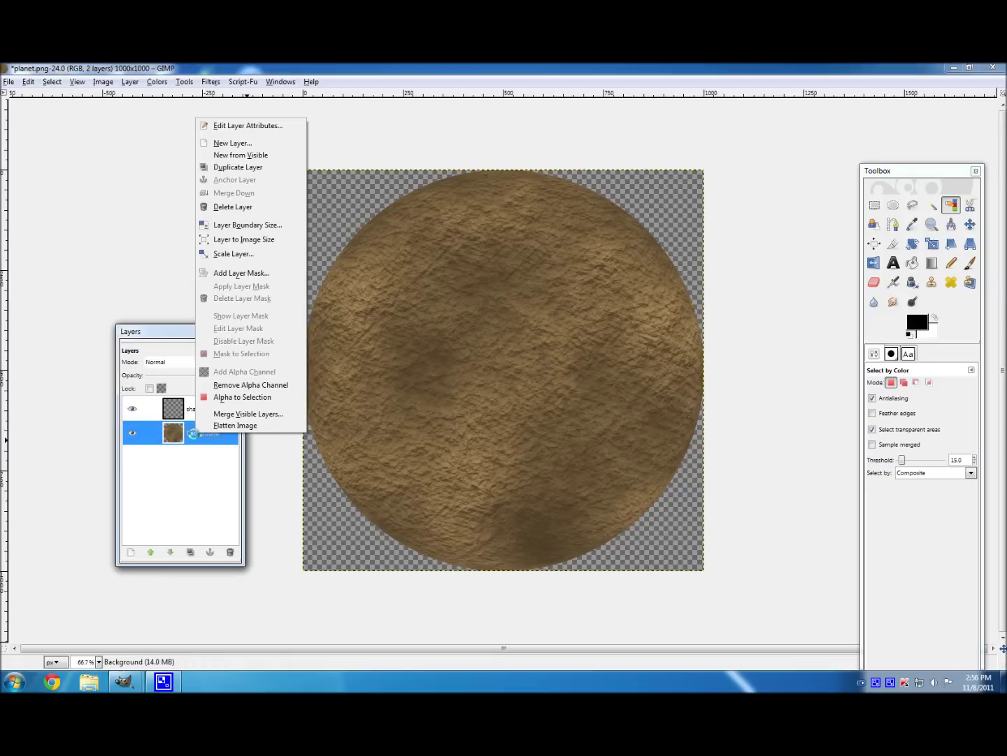
click(223, 397)
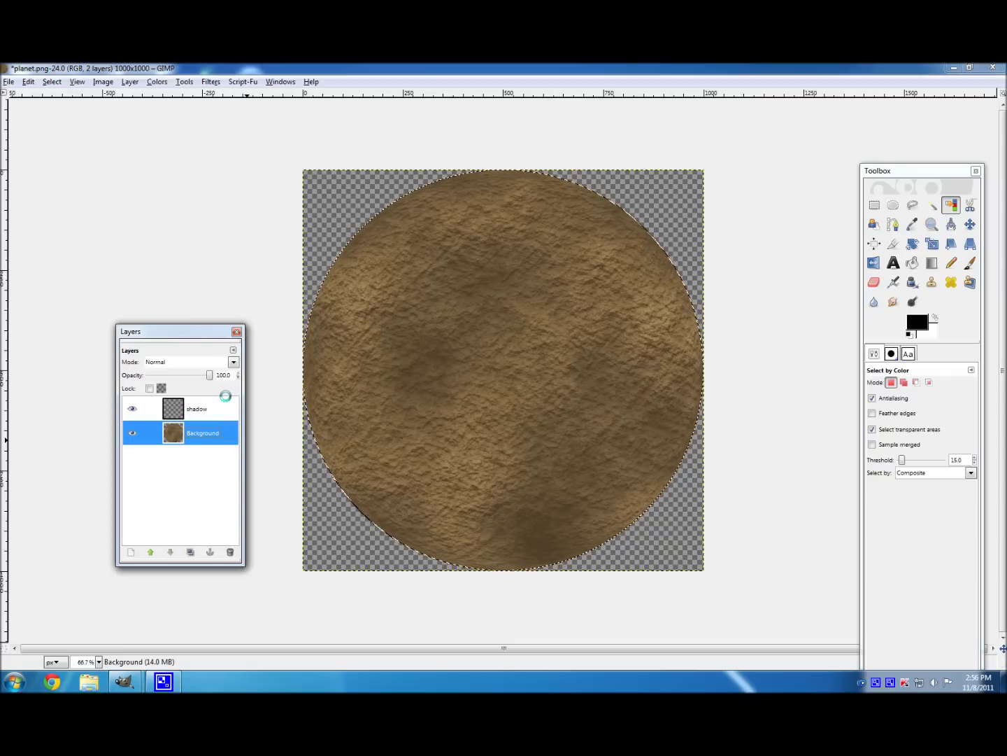
click(221, 406)
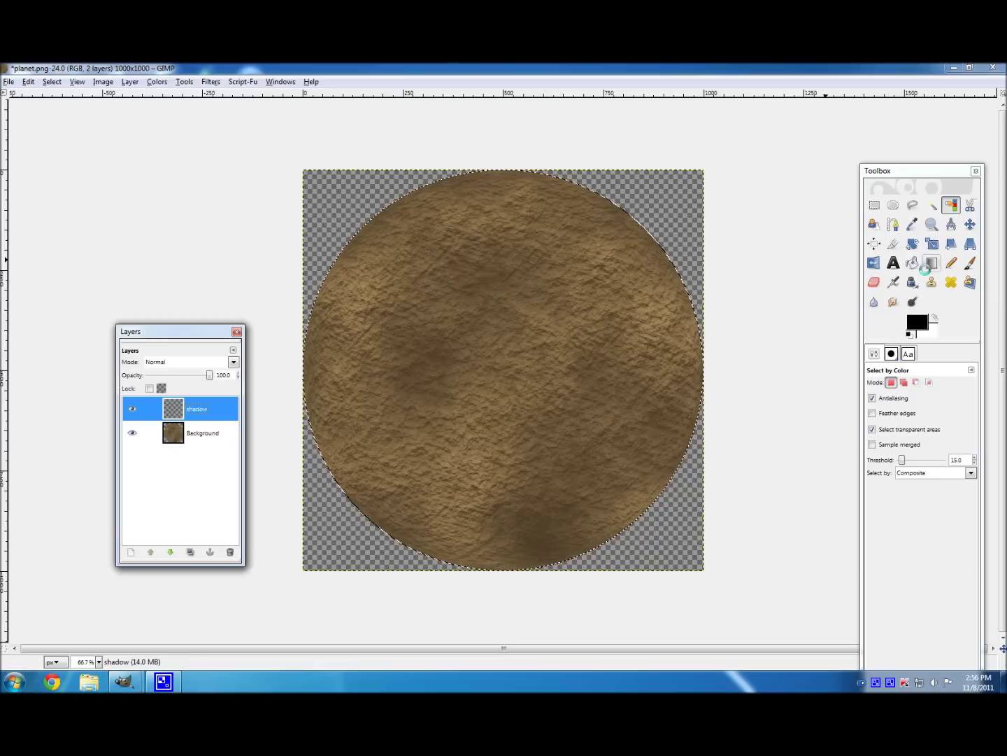
Step: Bucket-fill the disc-shaped selection on the shadow layer with black, then Select > None
click(913, 263)
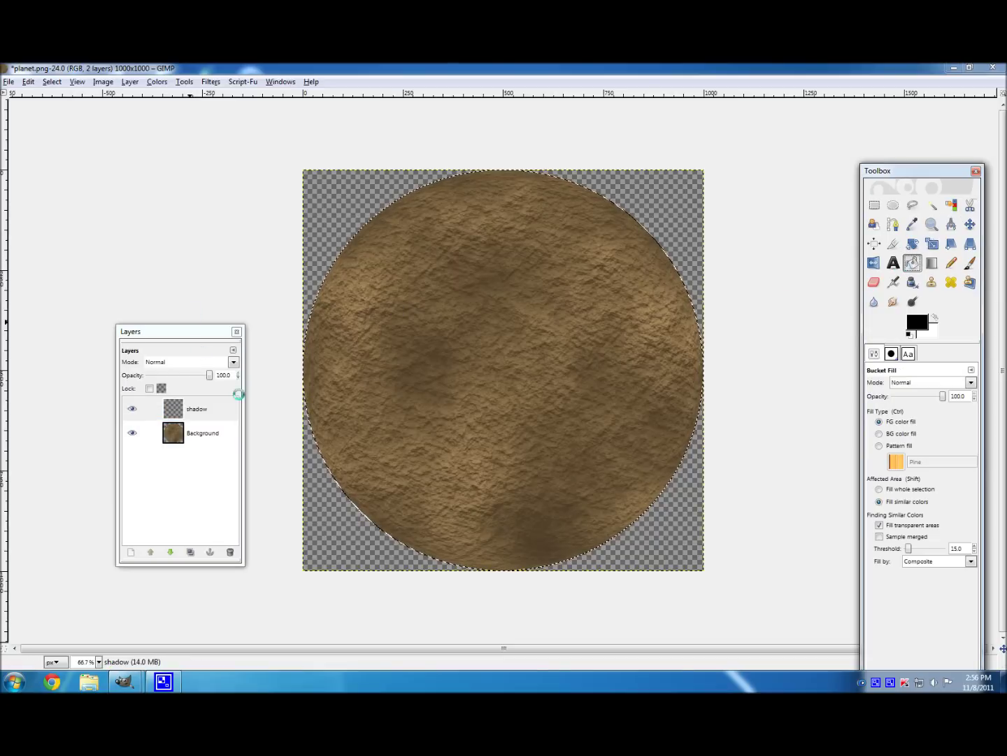
click(182, 407)
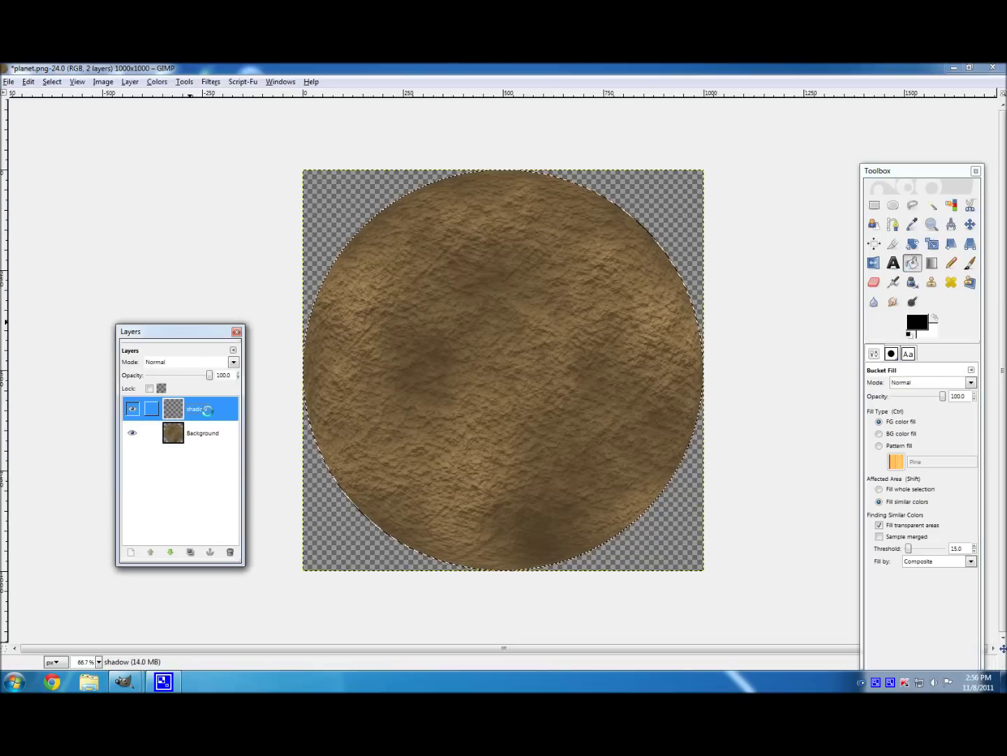
click(441, 324)
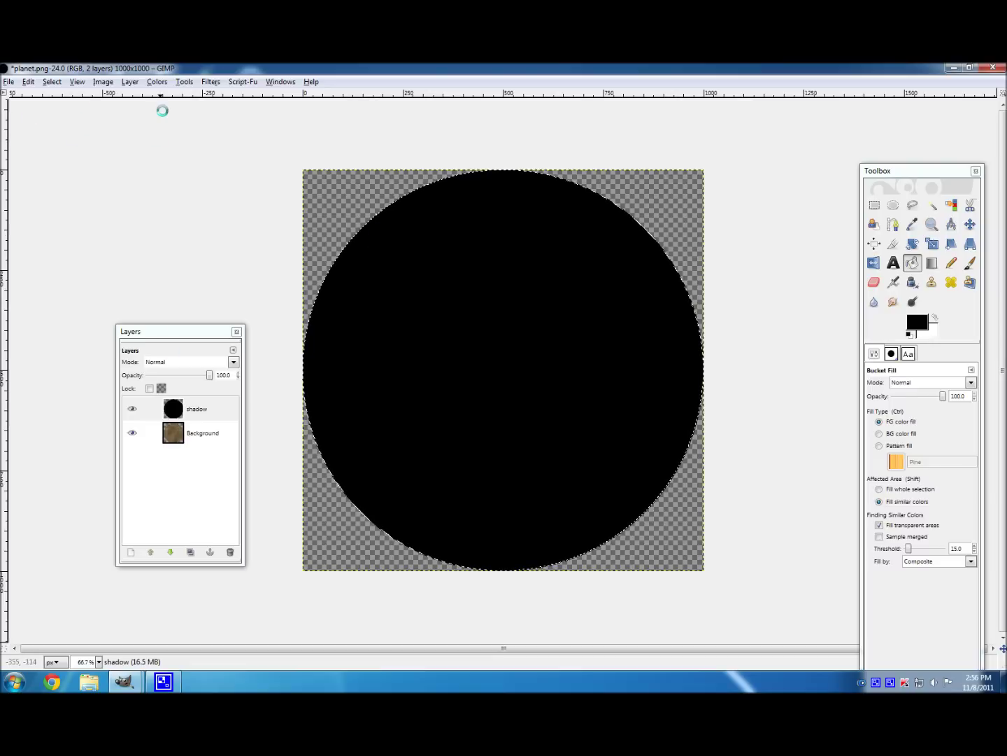
click(53, 82)
click(72, 109)
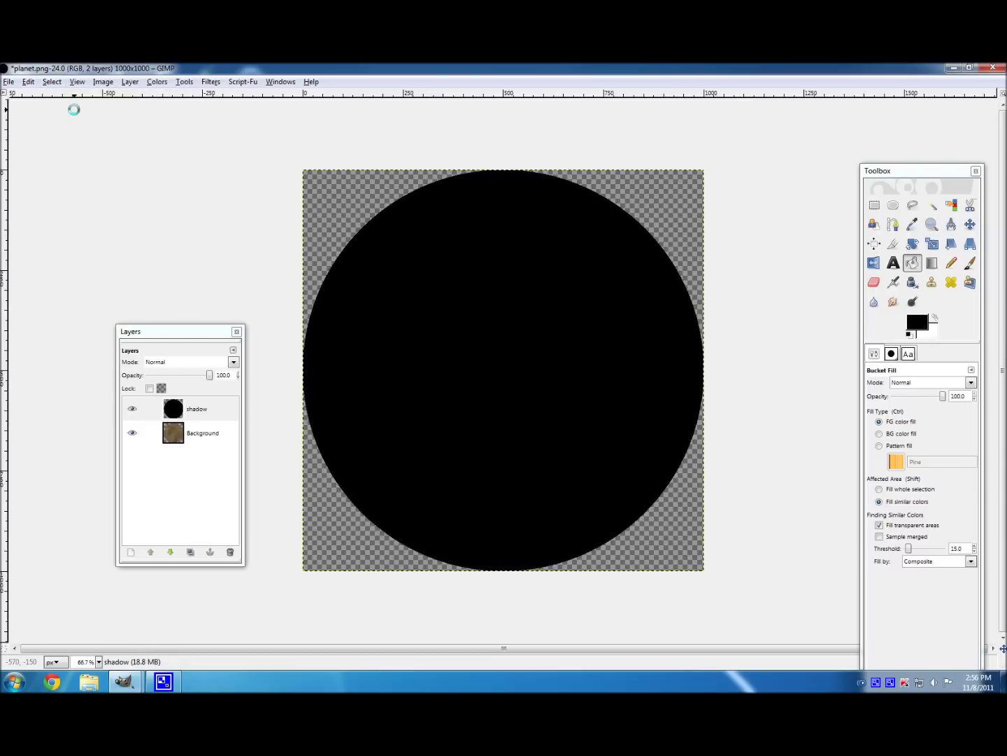
click(130, 82)
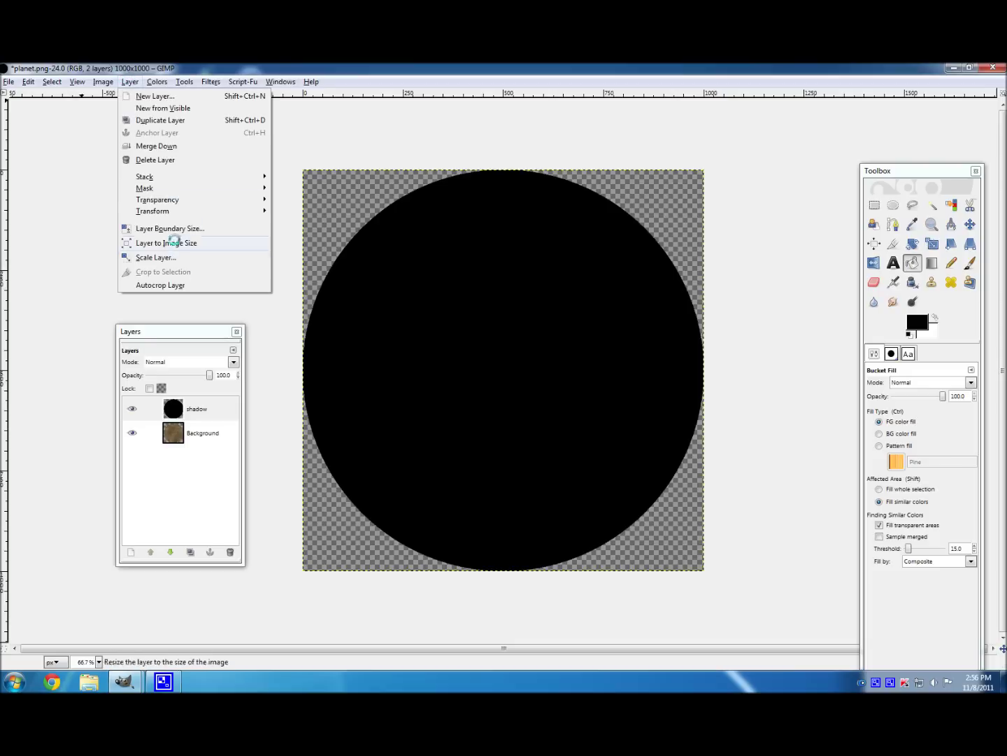
Step: Scale the shadow layer to 1500 px wide
click(149, 256)
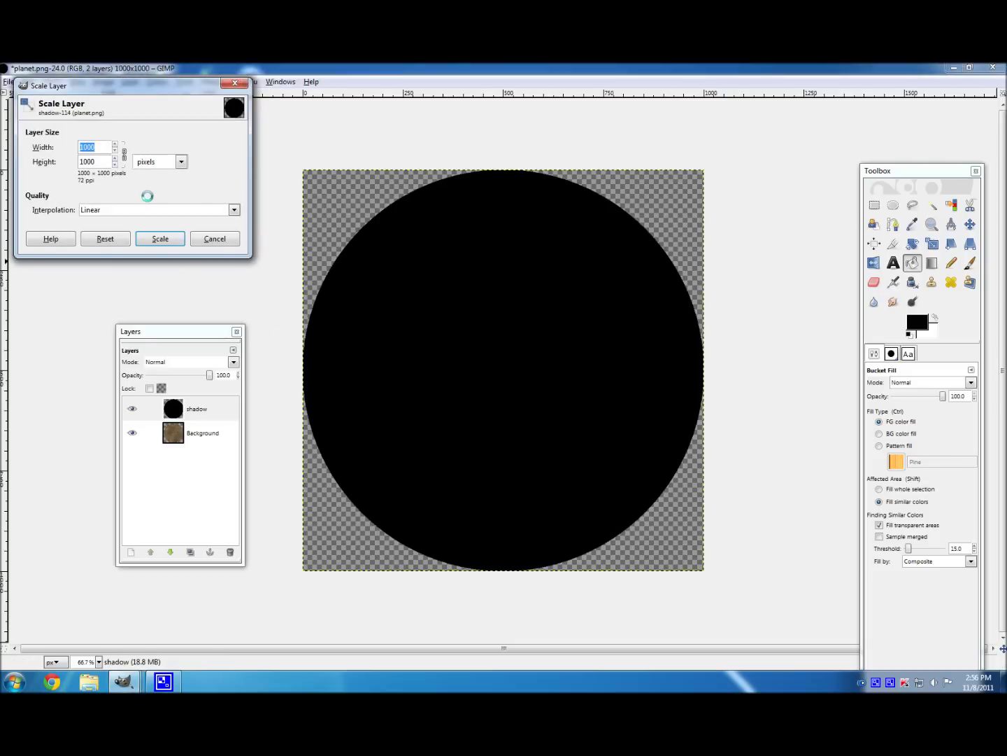
text(1500)
click(161, 240)
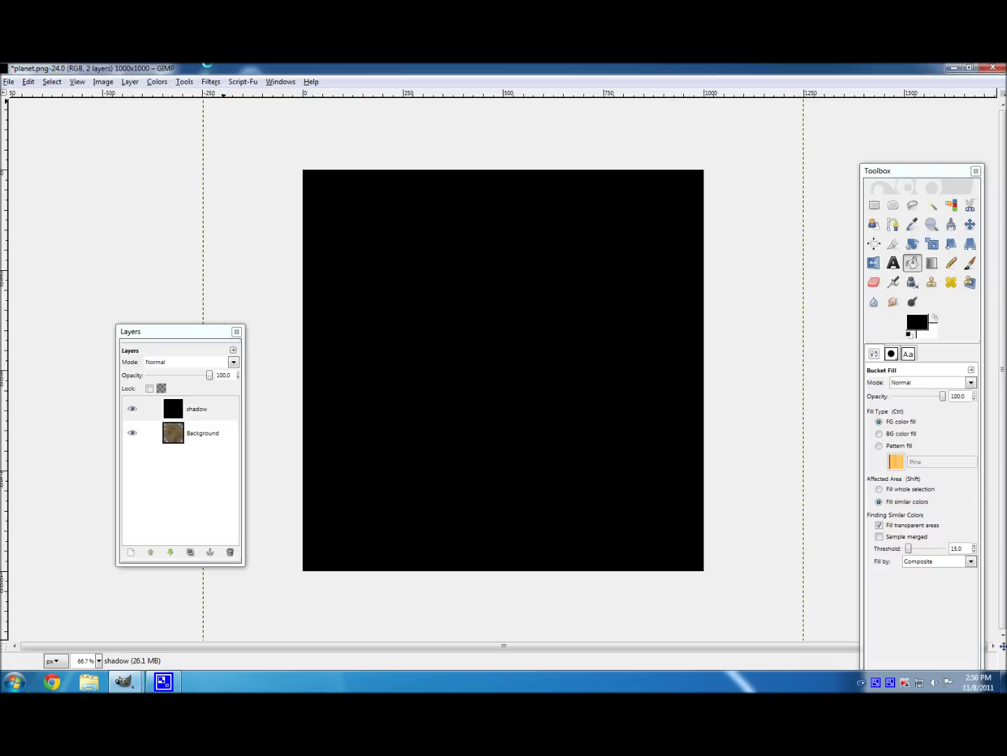
click(206, 77)
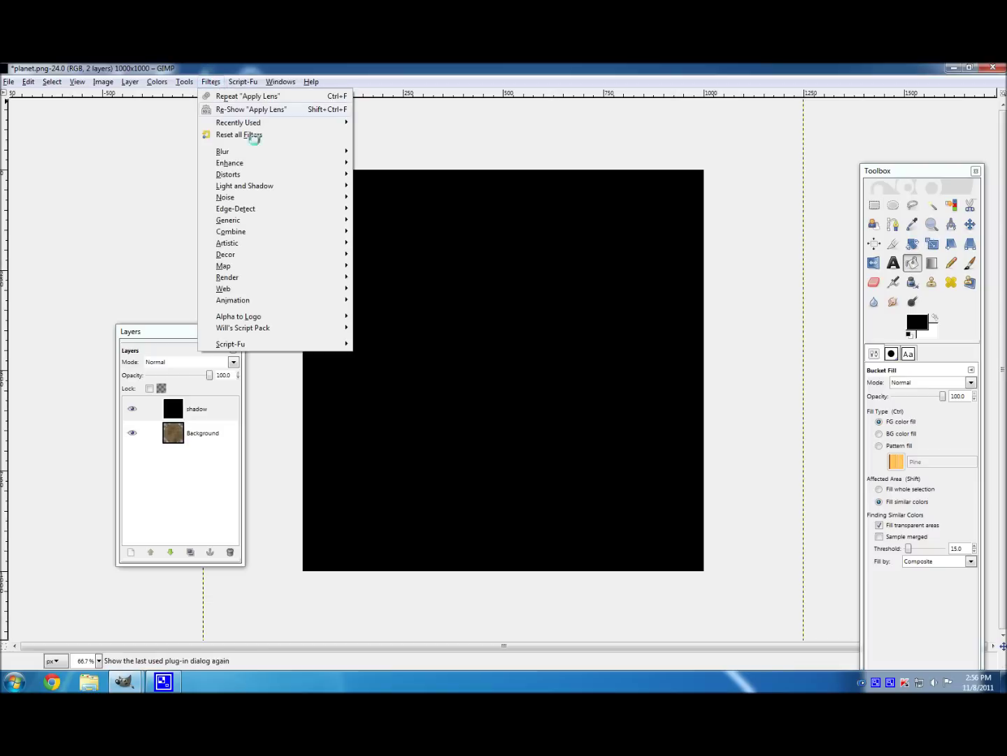
Step: Apply a 300 px Gaussian Blur to the black shadow layer
mouse_move(249, 151)
click(423, 162)
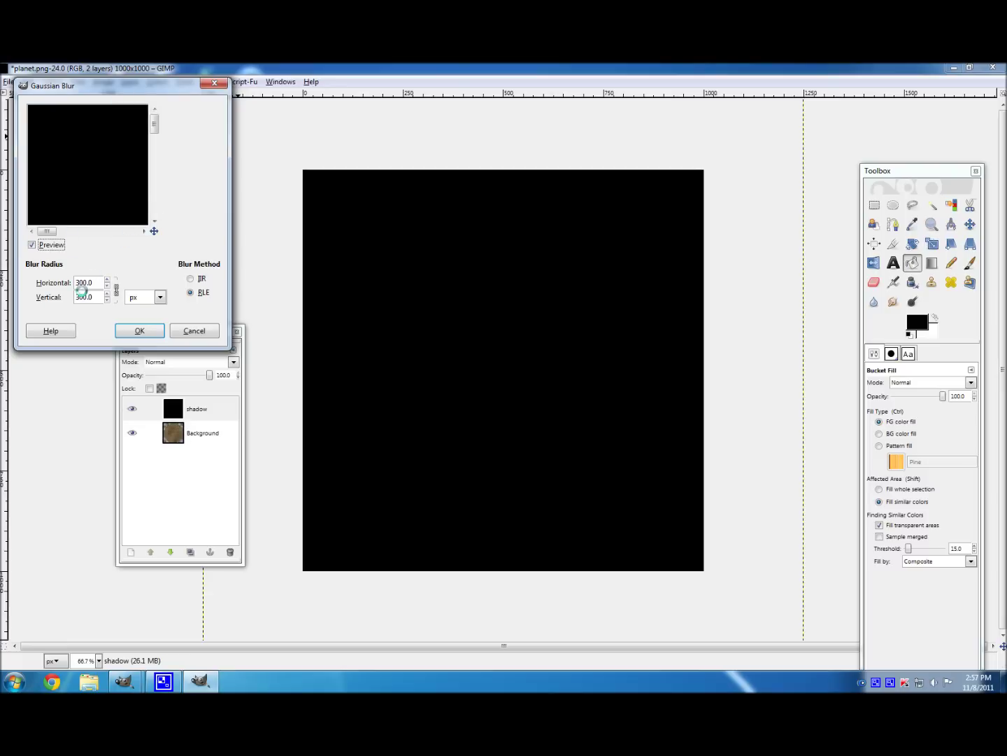
click(119, 333)
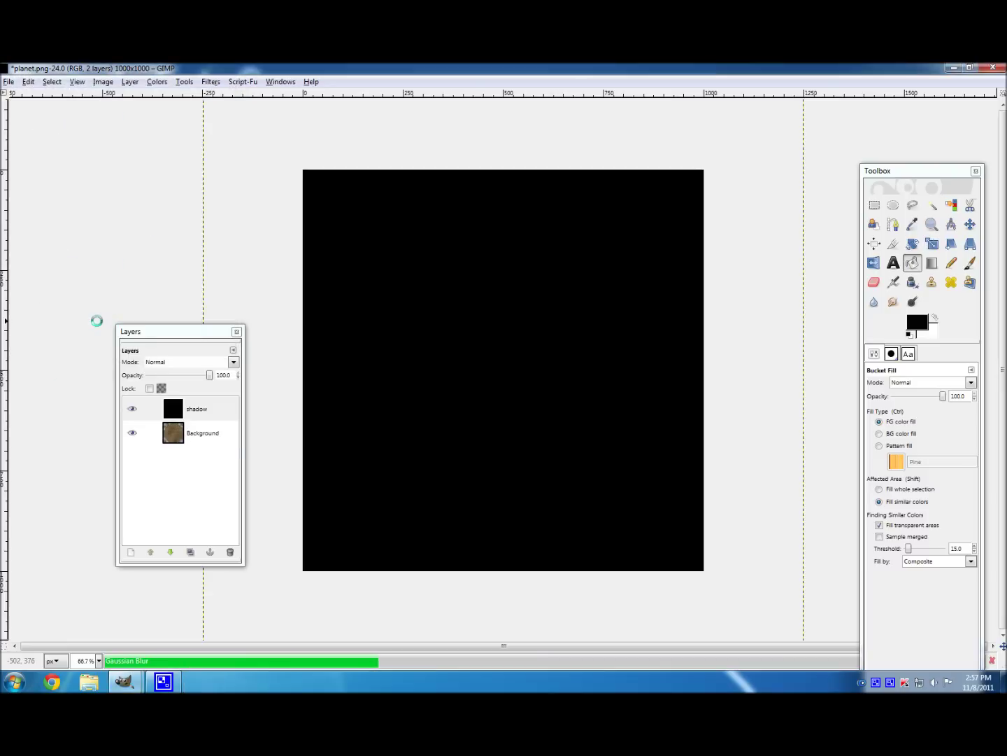
Step: Use the Move tool to shift the shadow down-right, nudge it slightly back, then reselect Background
key(m)
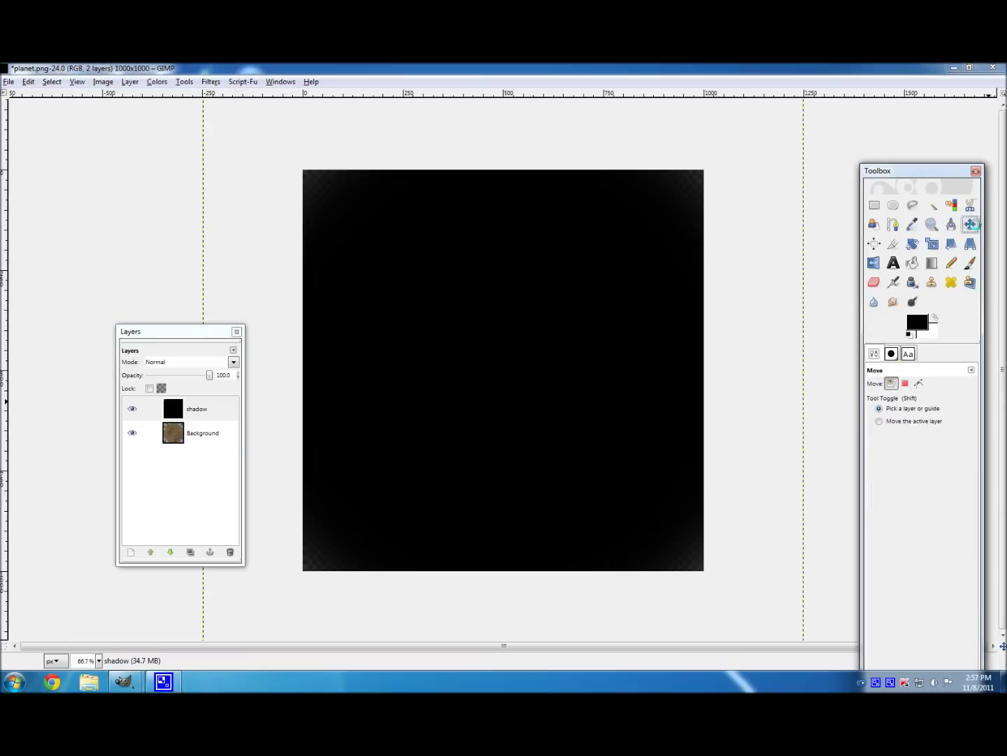
drag(363, 290, 519, 416)
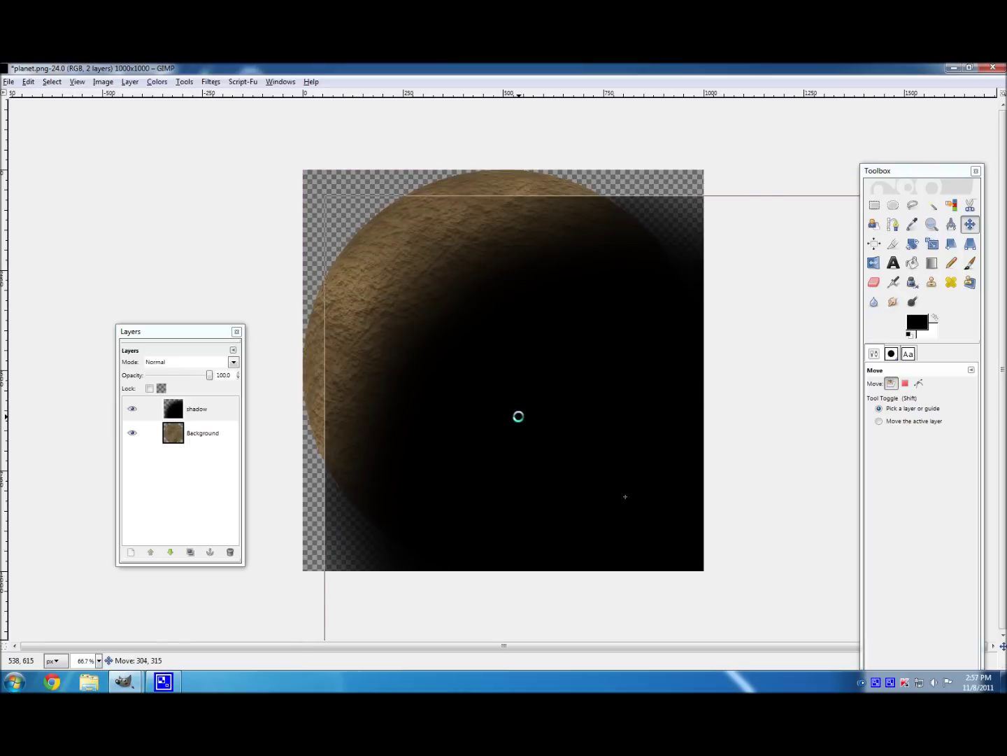
click(219, 441)
click(152, 408)
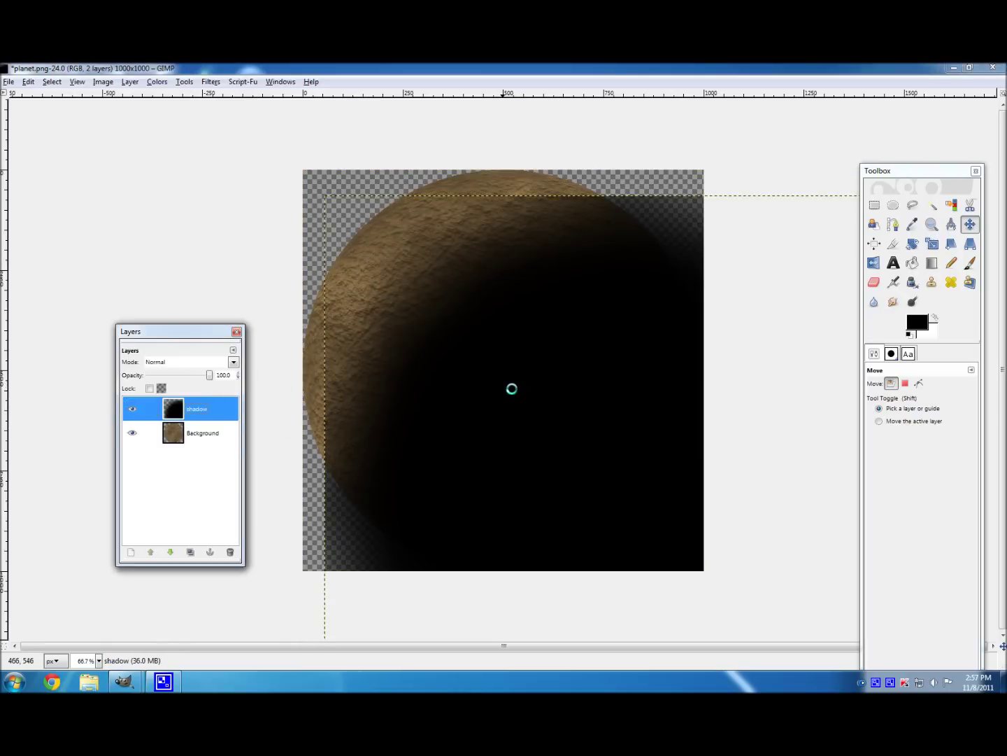
drag(512, 388, 488, 361)
click(128, 428)
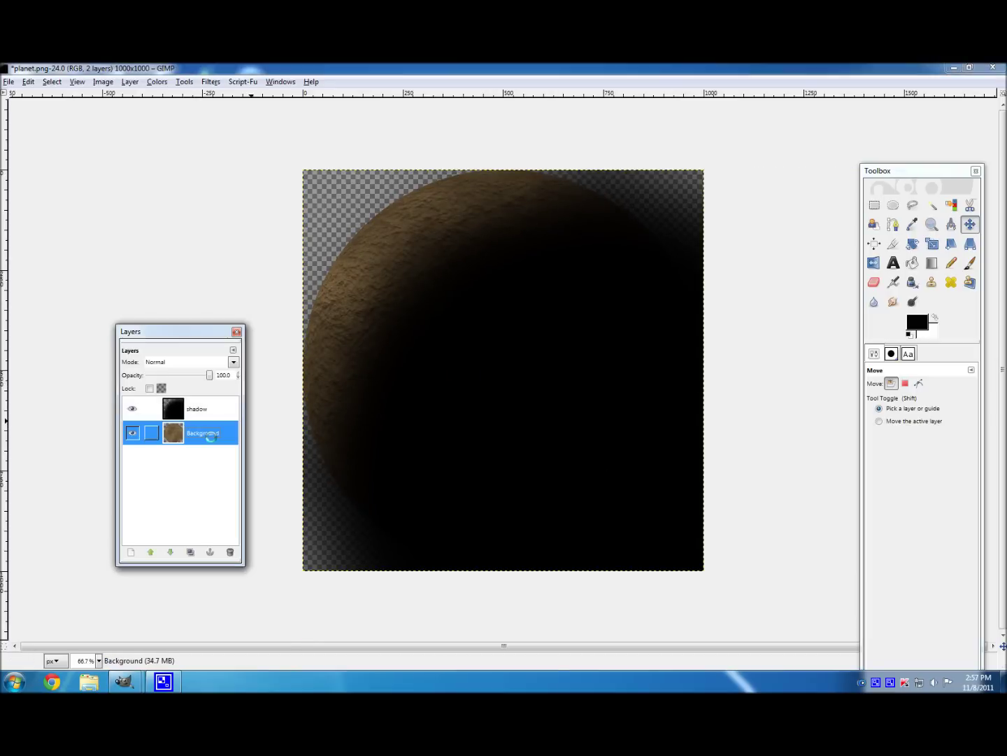